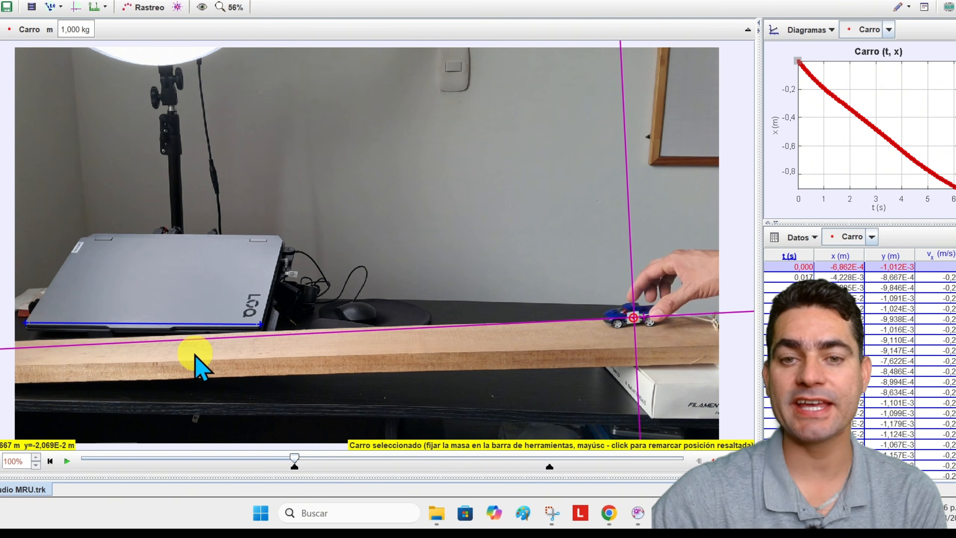
- Play part of the toy car's video, return it to the starting frame, and examine Carro's position-time graph
left_click(635, 320)
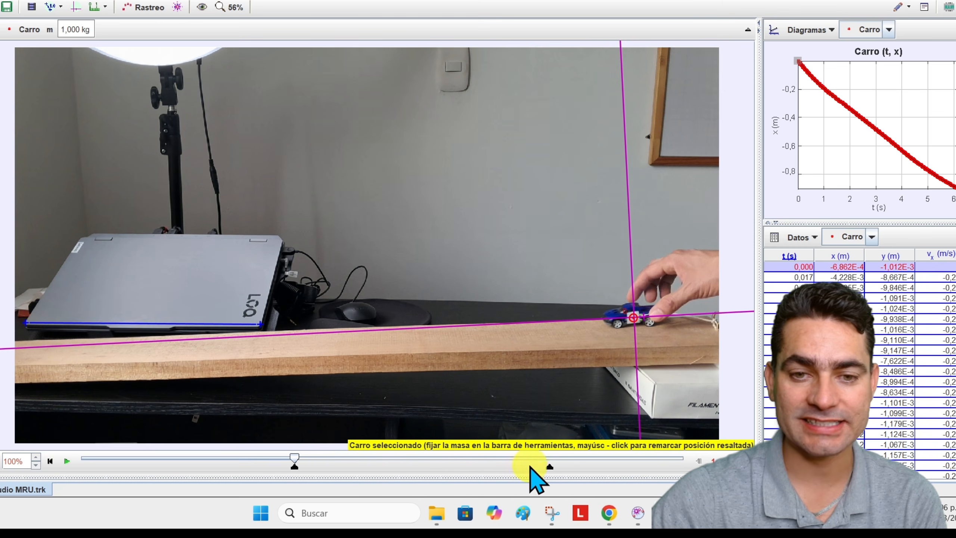
left_click(66, 461)
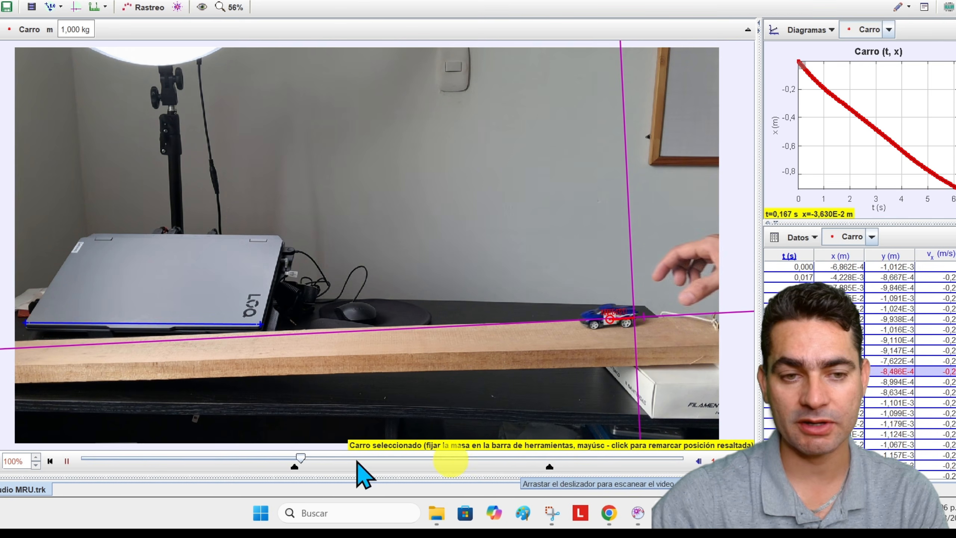
left_click(66, 461)
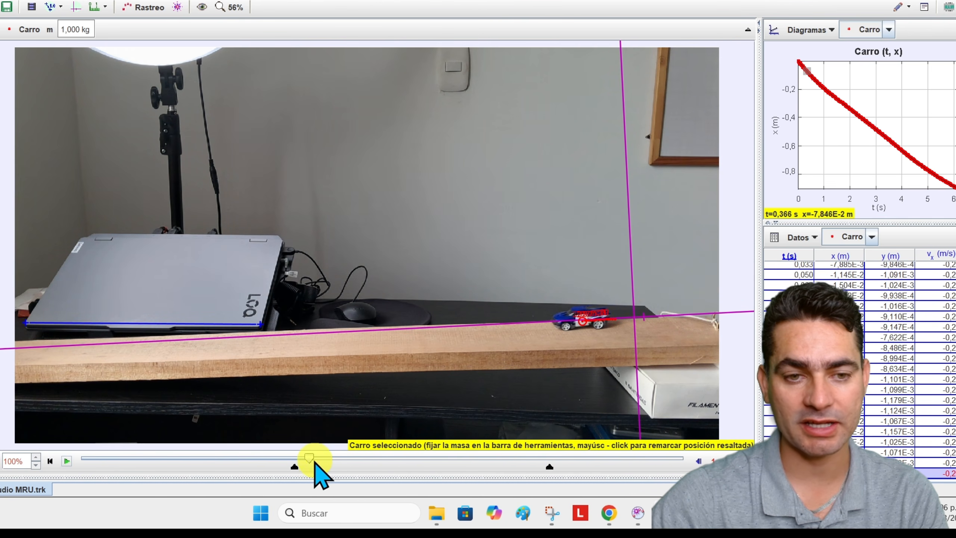
left_click_drag(308, 458, 295, 457)
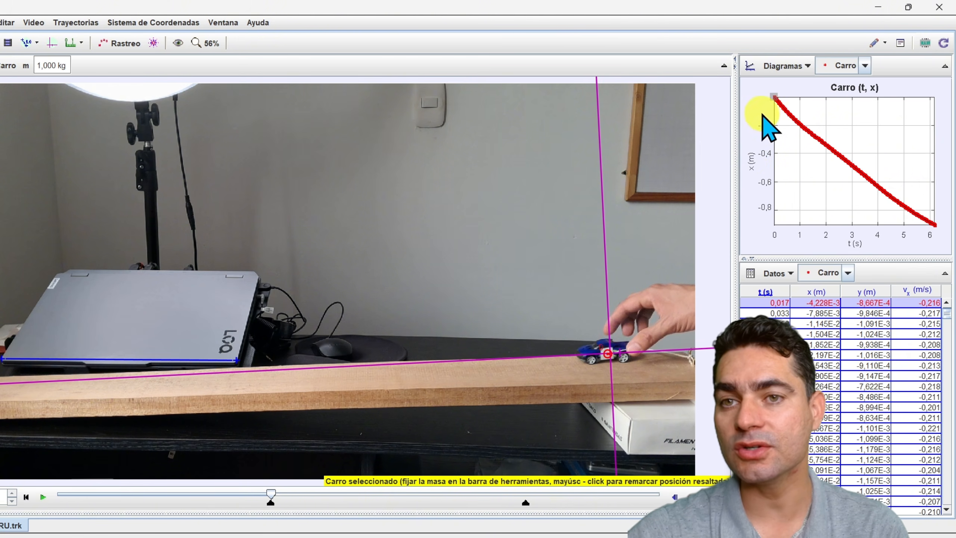
mouse_move(915, 235)
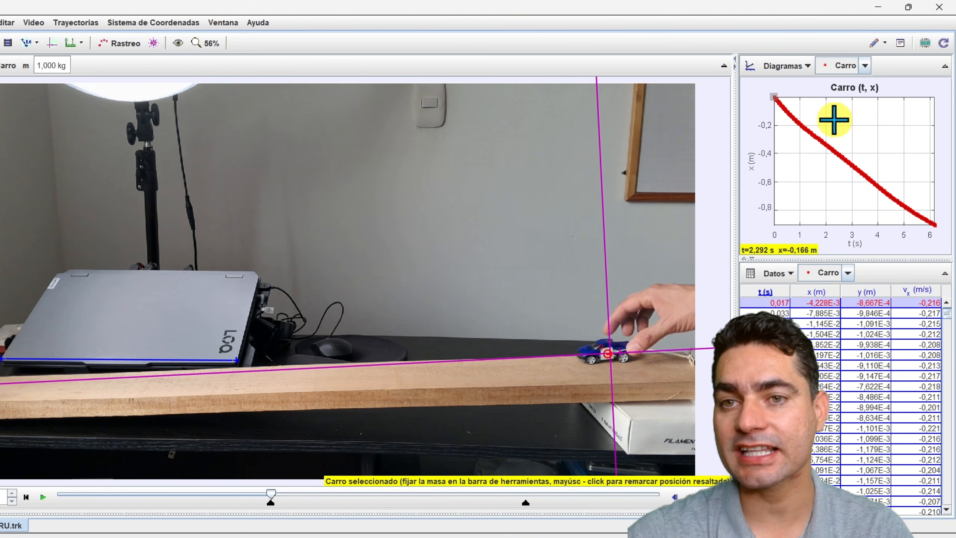
mouse_move(763, 99)
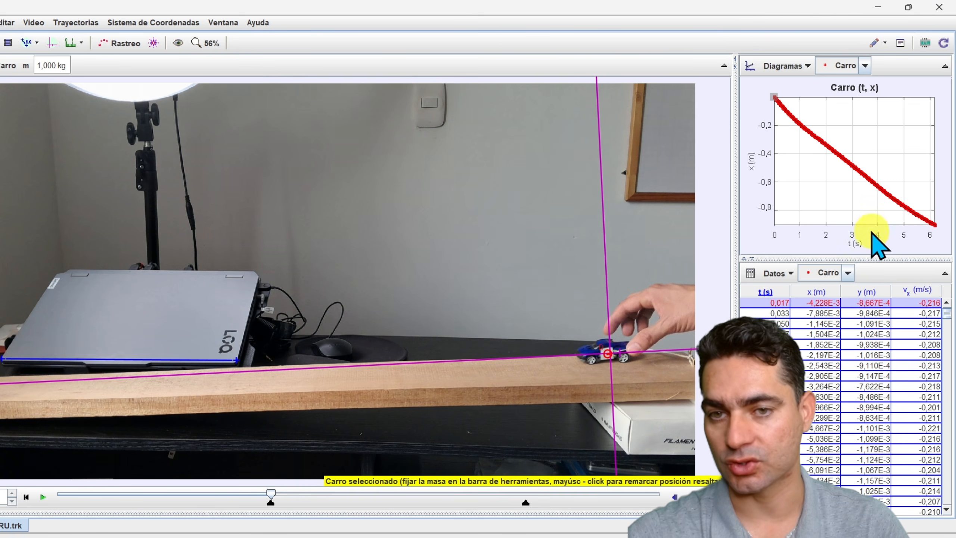
- Widen the area holding the graph and data table, and sort Carro's data by x velocity
left_click_drag(734, 270, 668, 262)
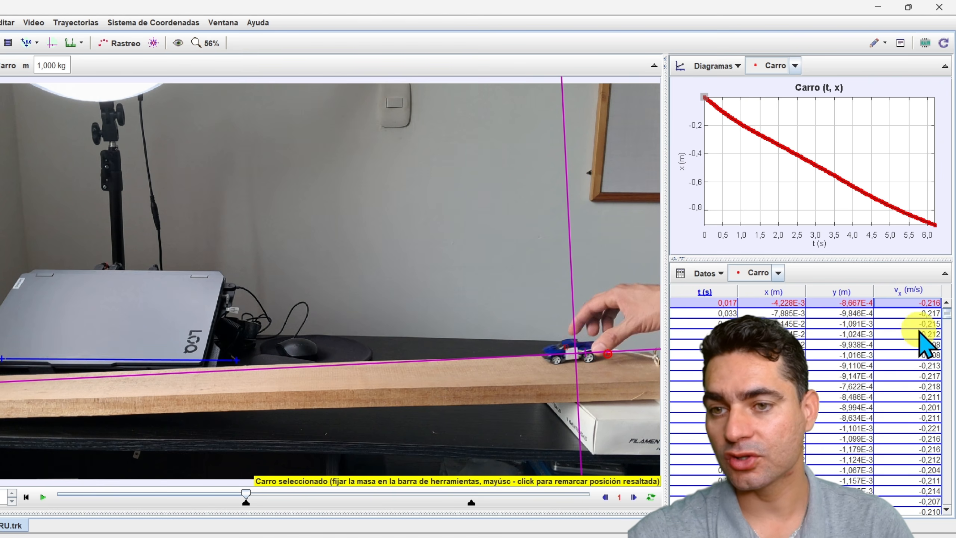
scroll(854, 381, "up", 1)
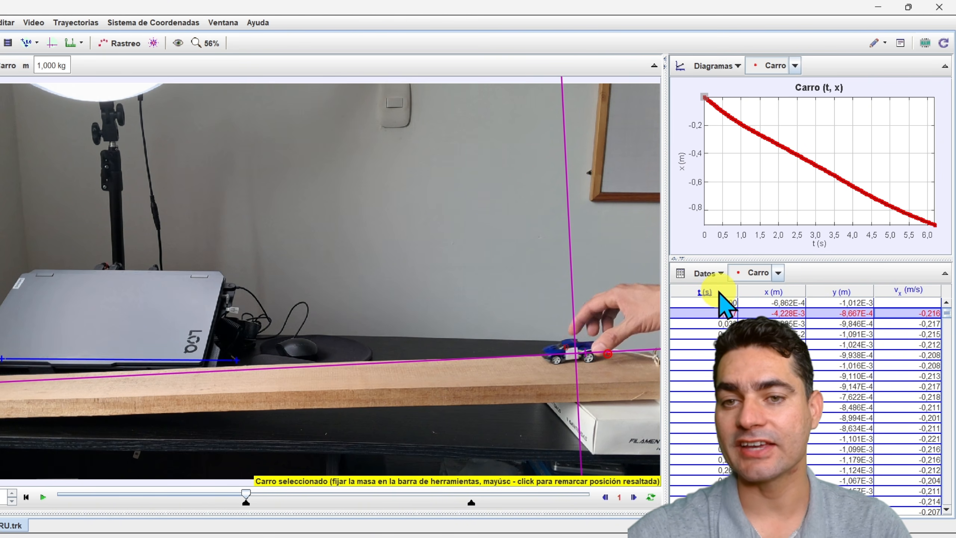
left_click(770, 293)
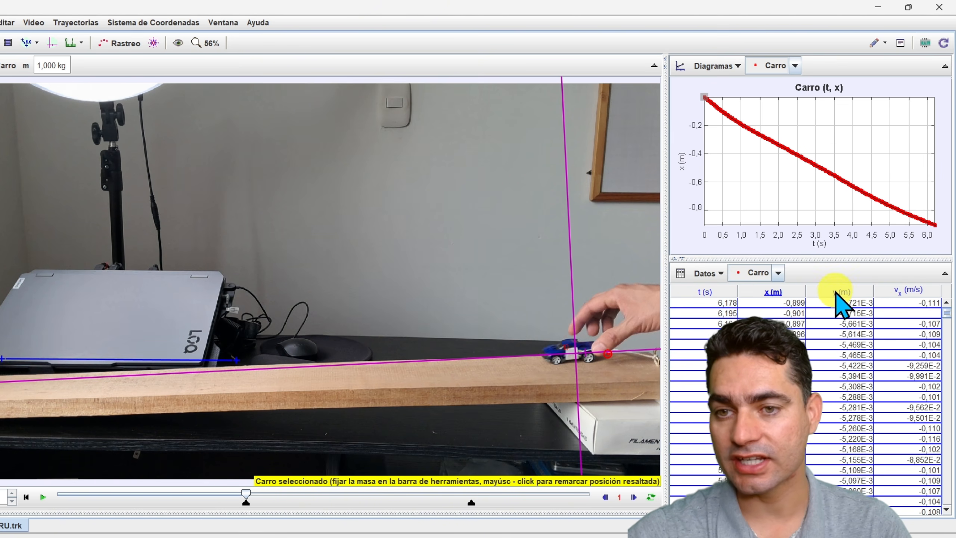
left_click(901, 291)
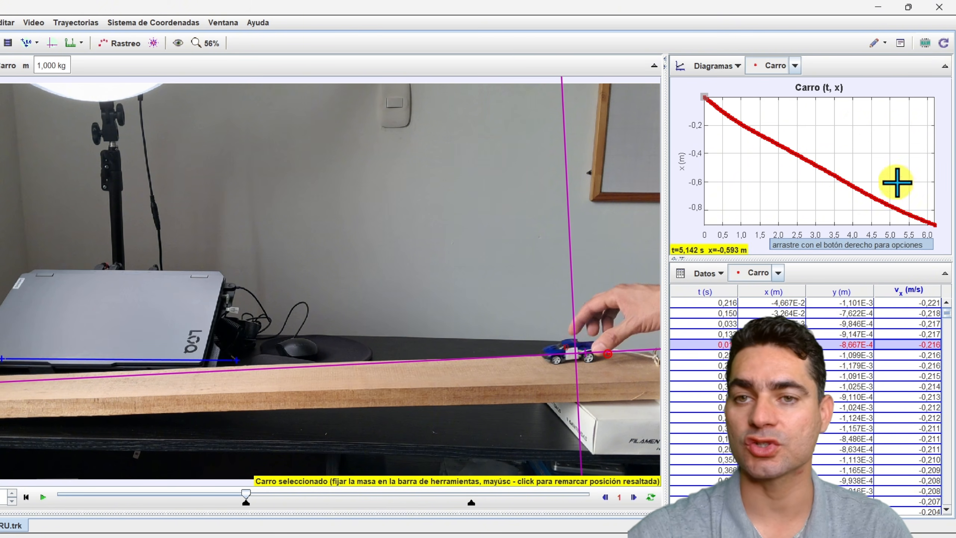
- Plot the x component of velocity (vx) against time on Carro's graph
left_click(683, 166)
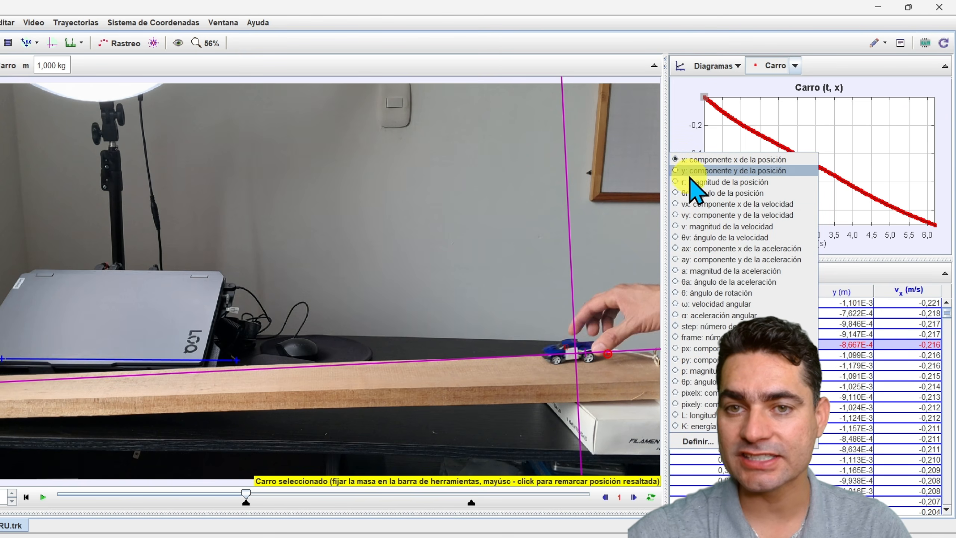
left_click(699, 205)
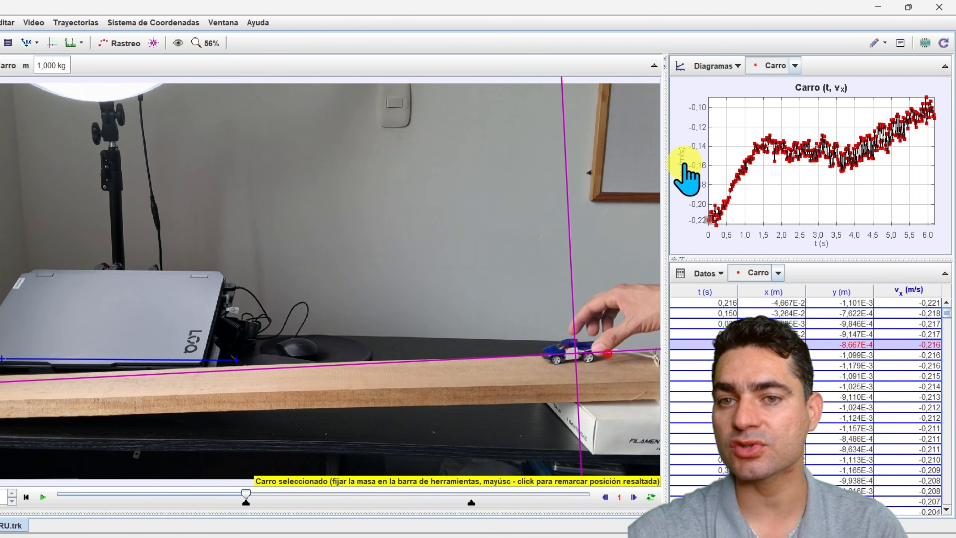
mouse_move(718, 224)
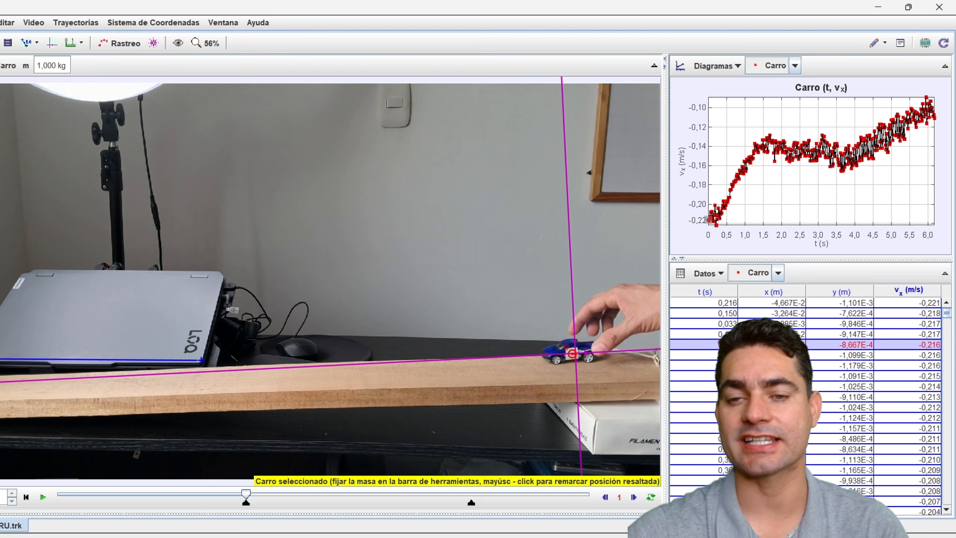
- Look through the vx values in Carro's data table
scroll(910, 350, "down", 2)
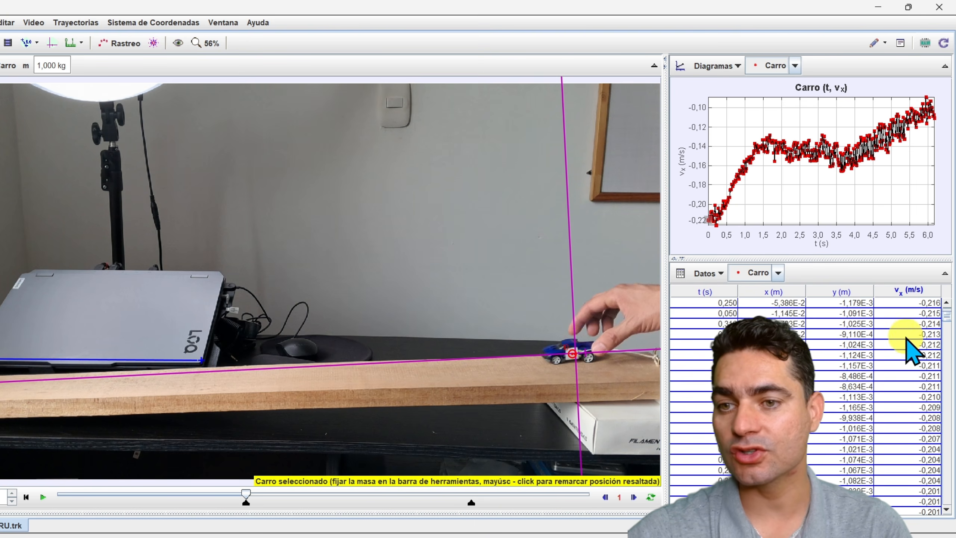
scroll(911, 349, "down", 10)
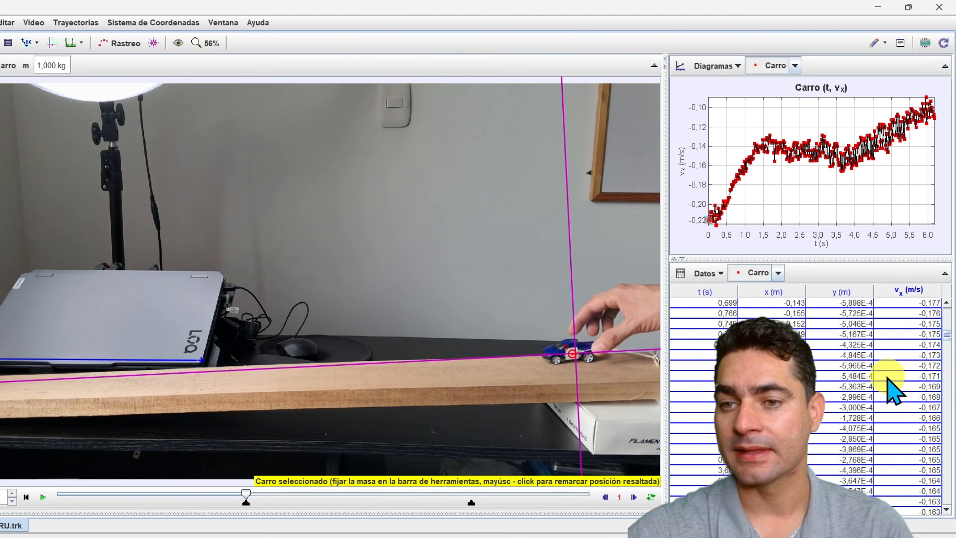
scroll(888, 378, "up", 10)
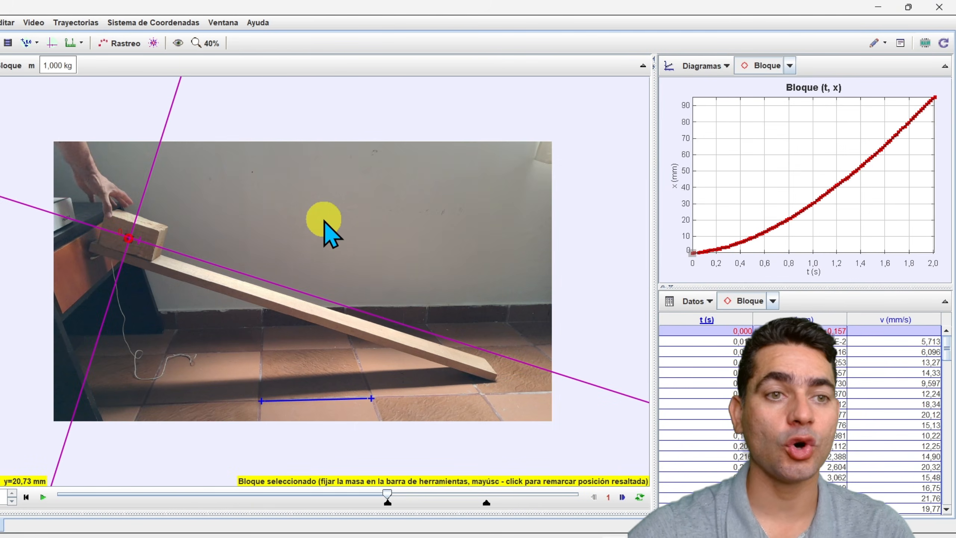
- Play part of the video of the block sliding down the ramp at 45% zoom and examine Bloque's position-time graph
scroll(162, 320, "up", 1)
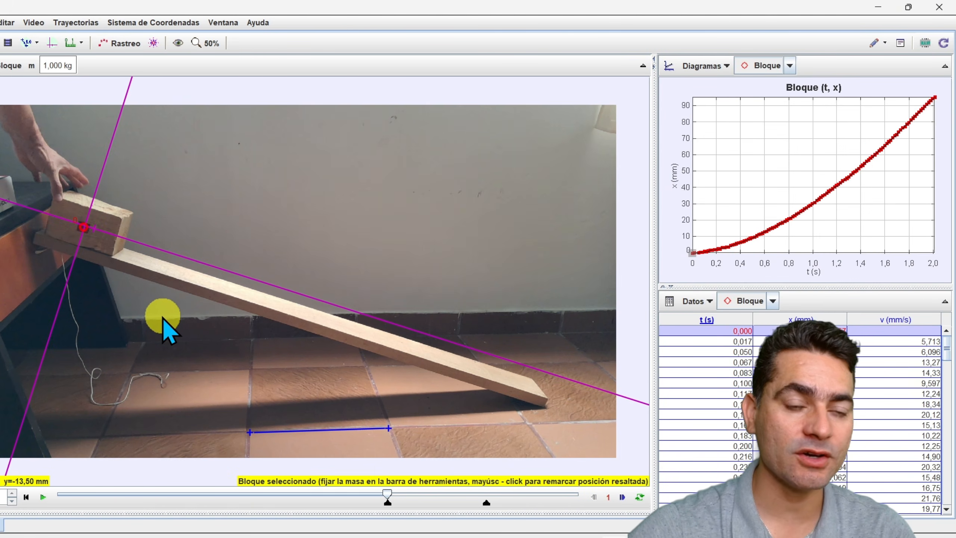
scroll(165, 319, "down", 1)
scroll(166, 320, "up", 1)
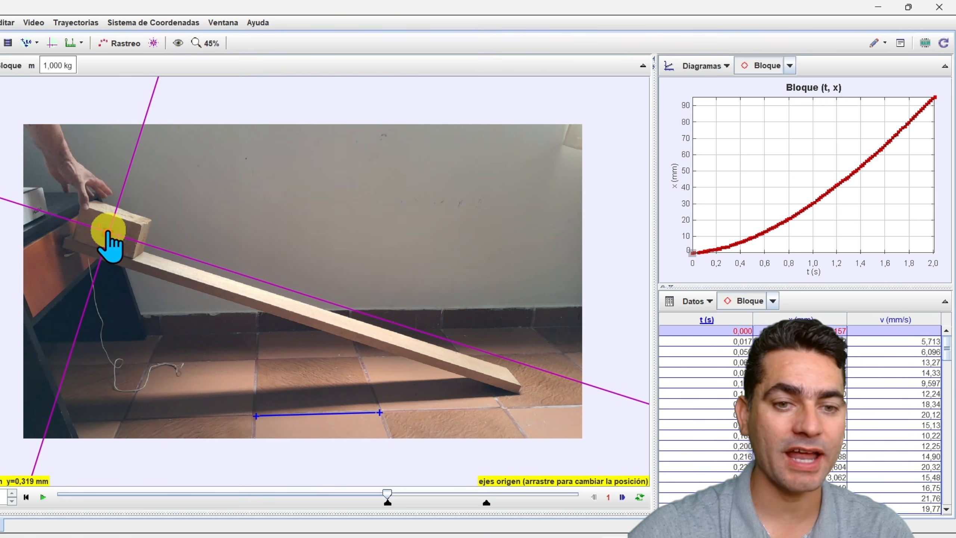
left_click(107, 232)
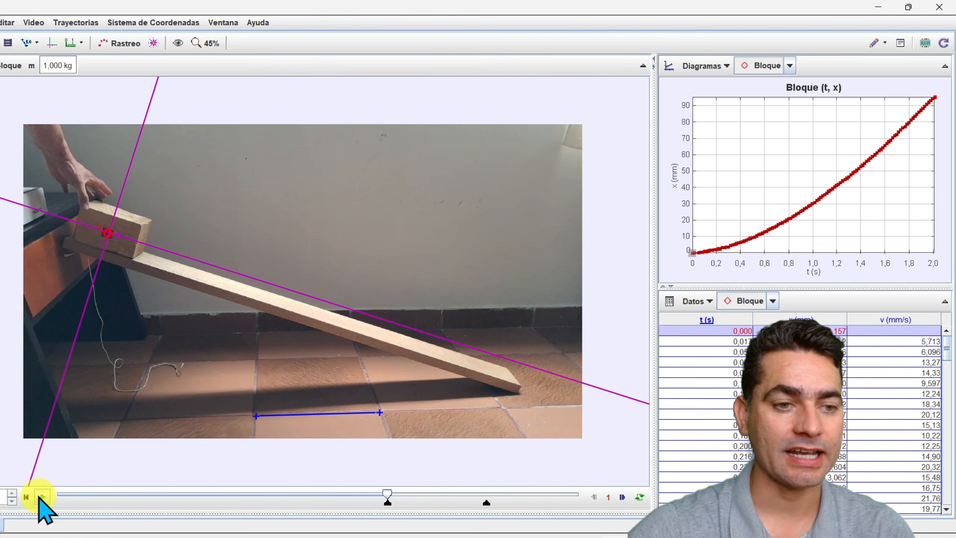
left_click(42, 497)
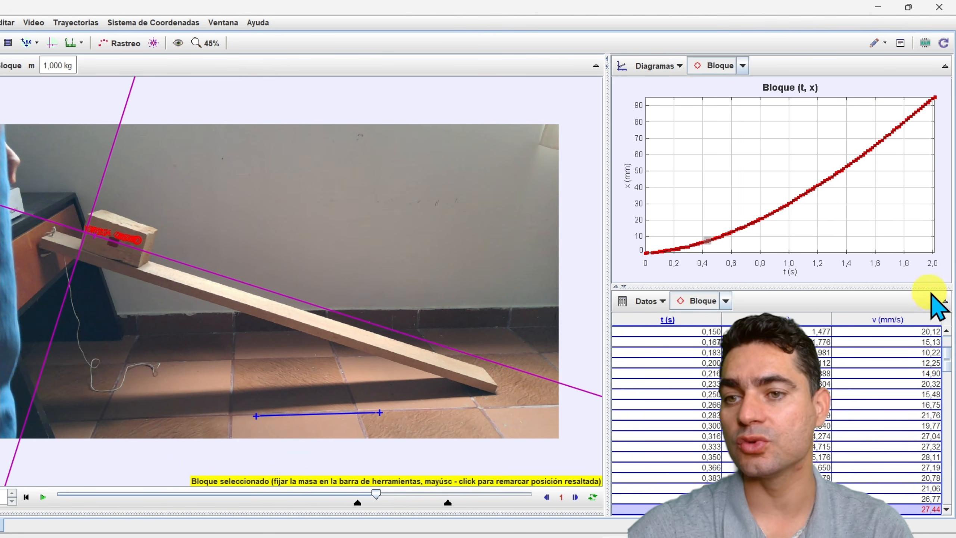
mouse_move(934, 263)
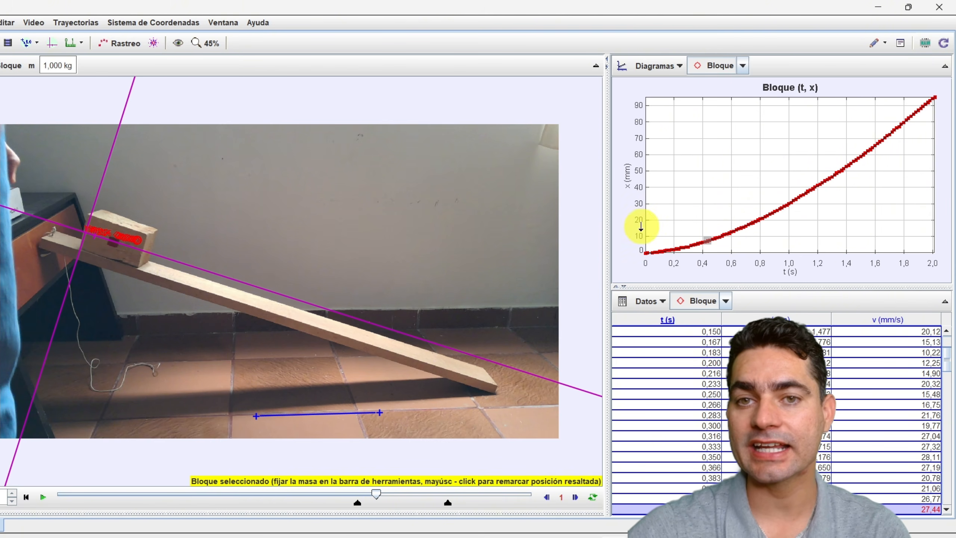
mouse_move(638, 103)
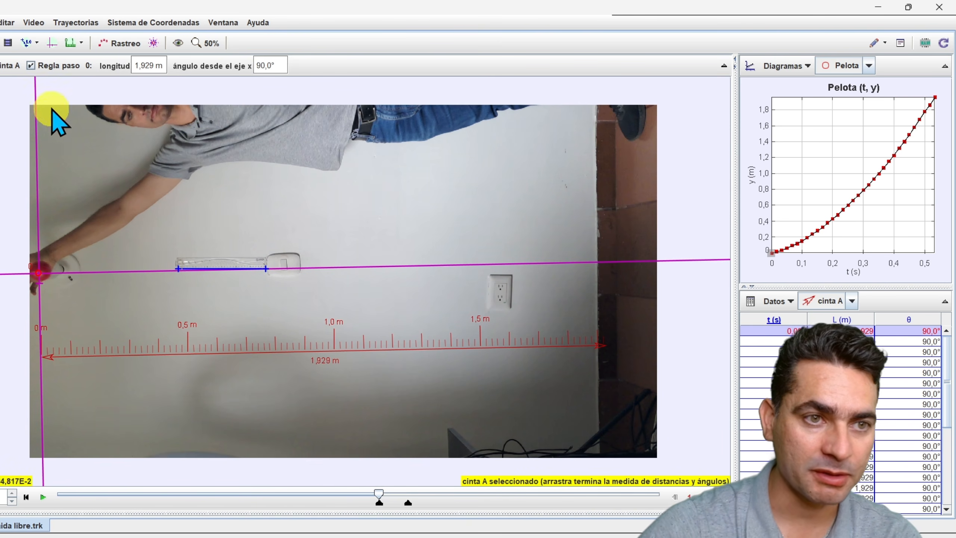
- Play the falling ball's video and examine Pelota's y position-time graph
left_click(43, 497)
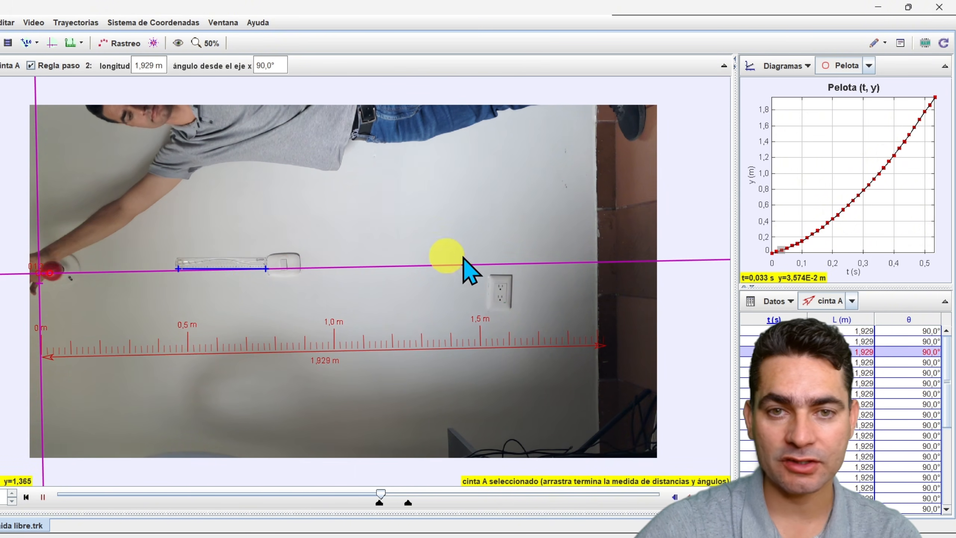
left_click(42, 497)
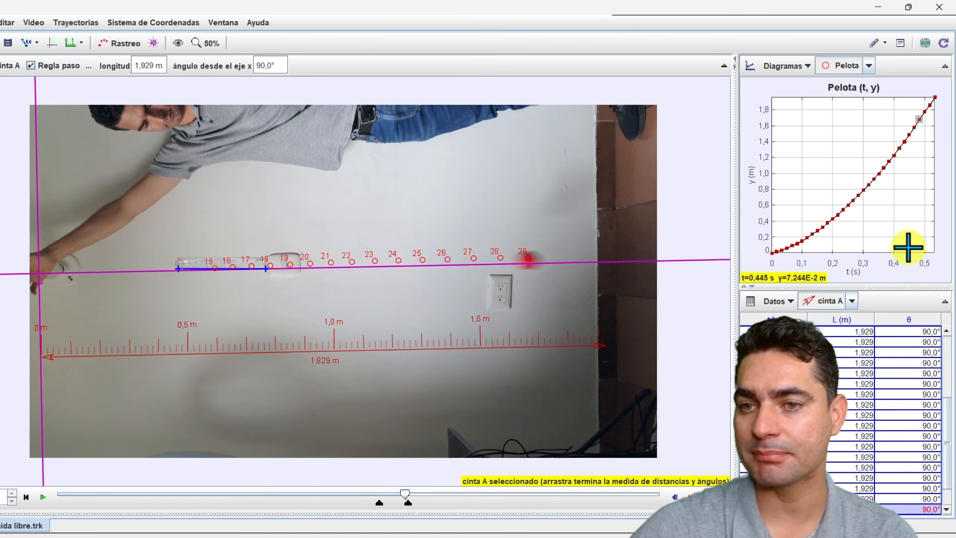
mouse_move(922, 263)
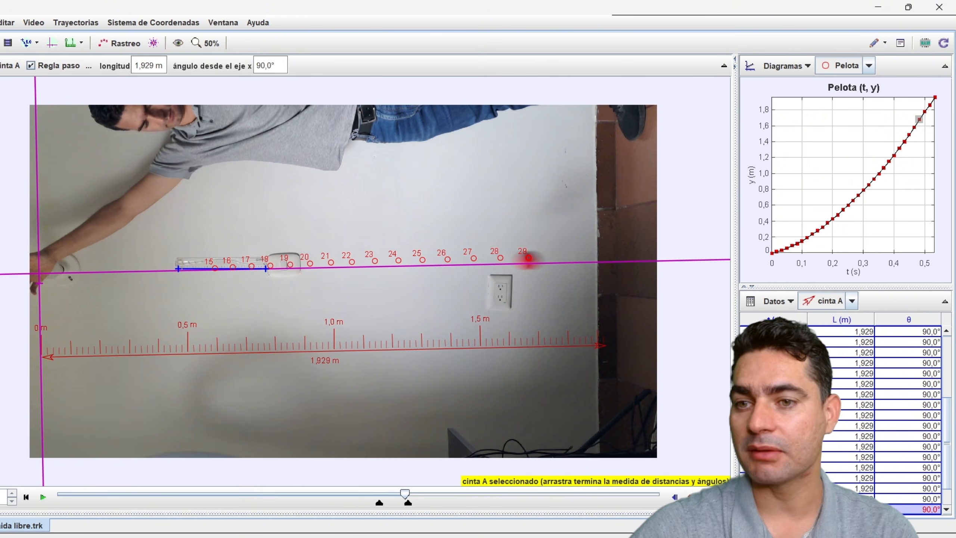
scroll(885, 407, "up", 3)
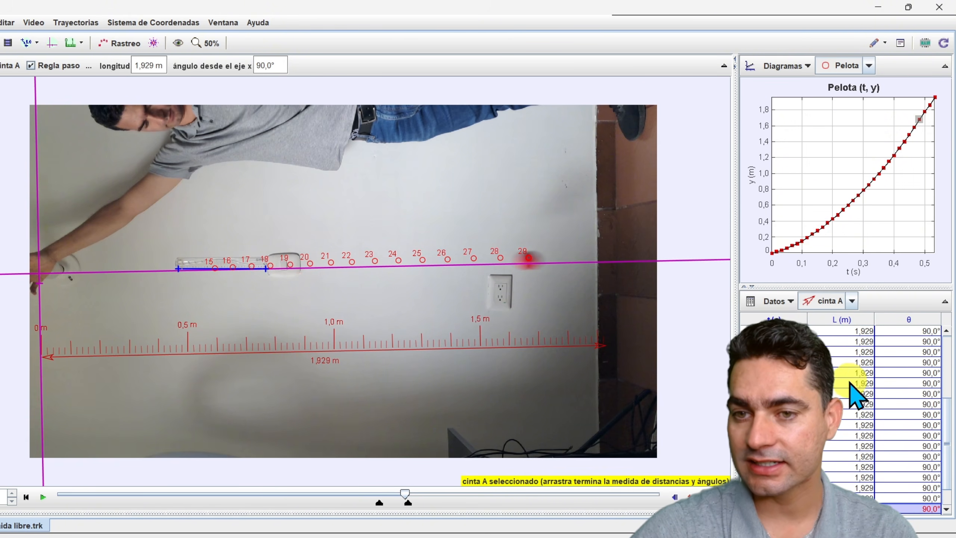
- Plot the y component of velocity (vy) against time on Pelota's graph and examine its trend
left_click(751, 176)
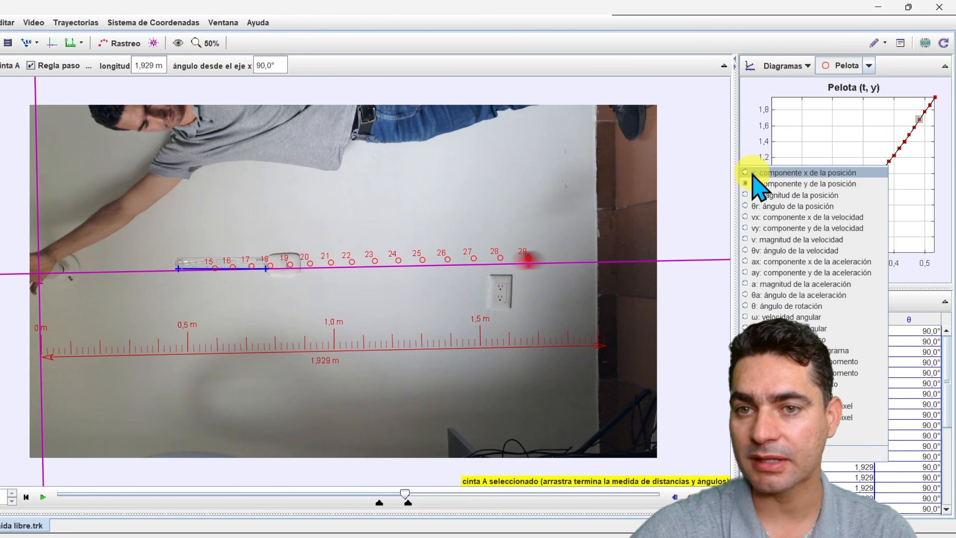
left_click(750, 228)
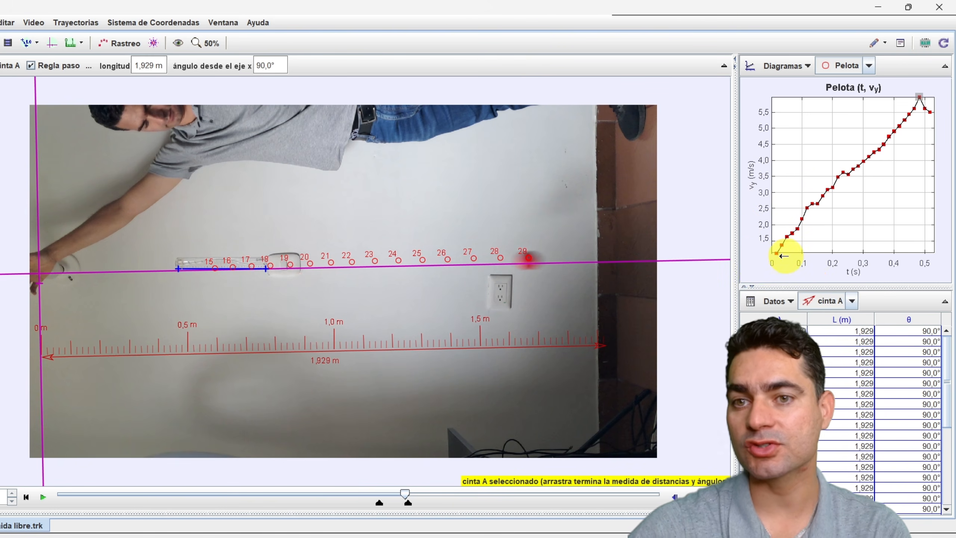
left_click_drag(783, 245, 918, 110)
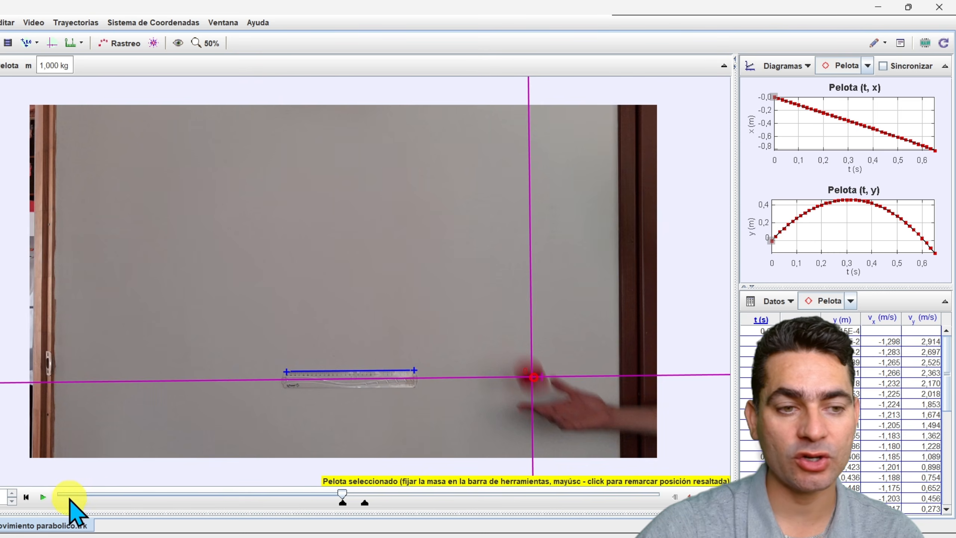
- Play the ball's projectile motion video and examine Pelota's x-time and y-time graphs
left_click(43, 497)
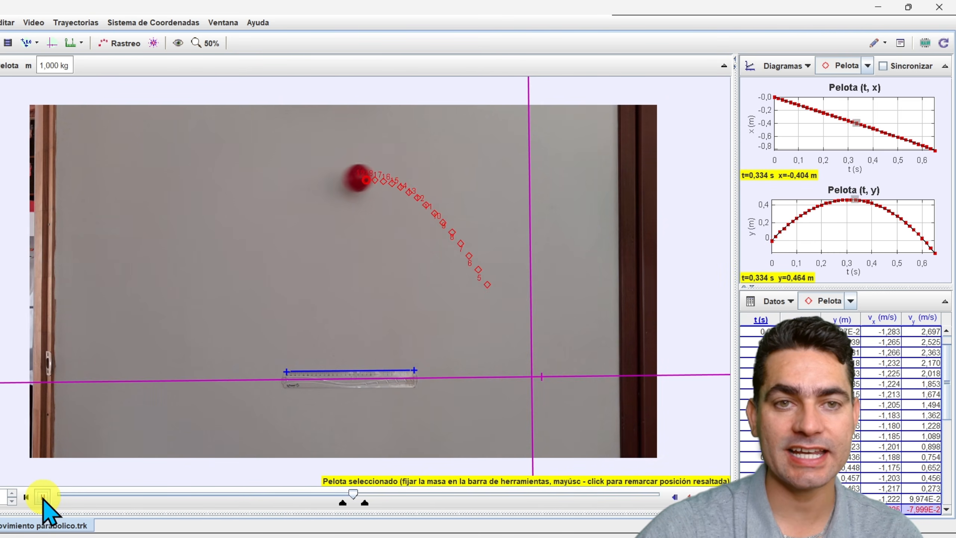
left_click(42, 497)
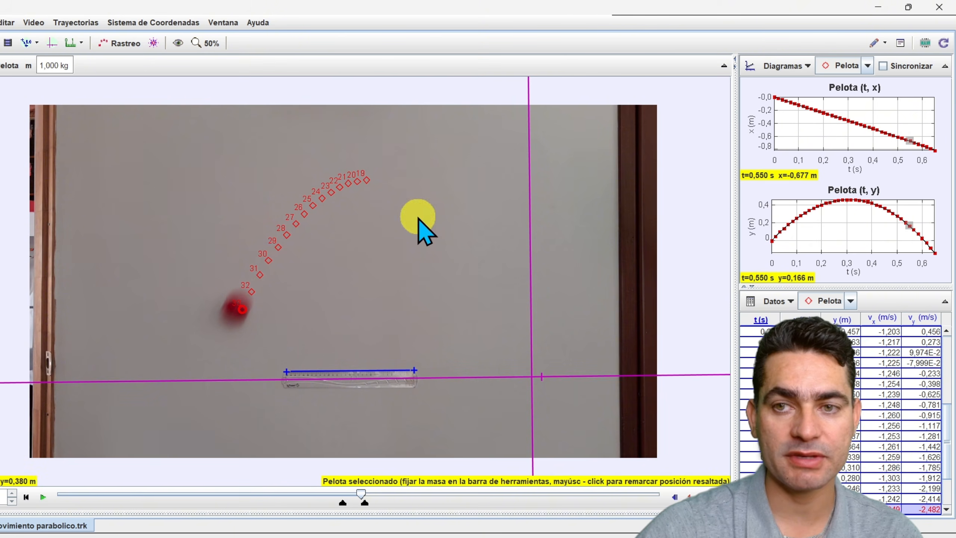
left_click(43, 497)
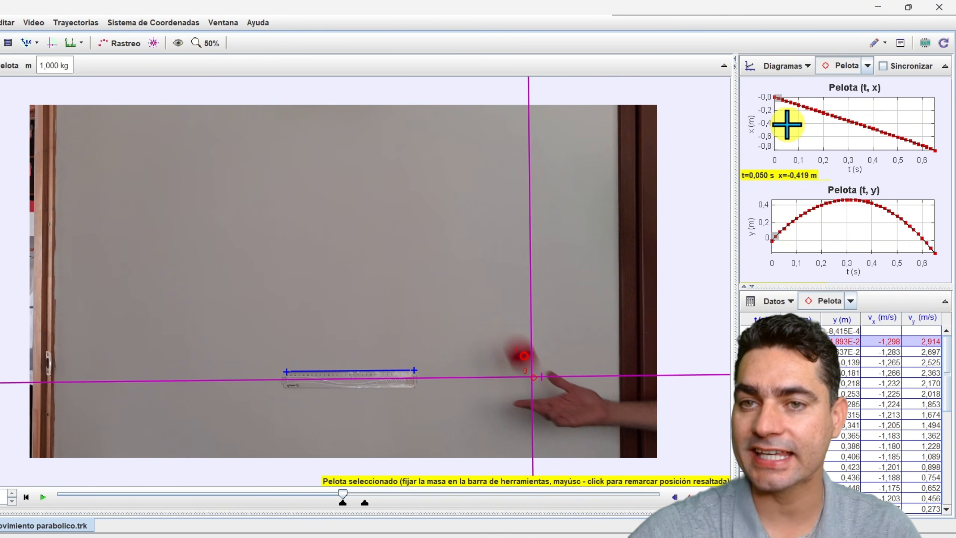
mouse_move(932, 154)
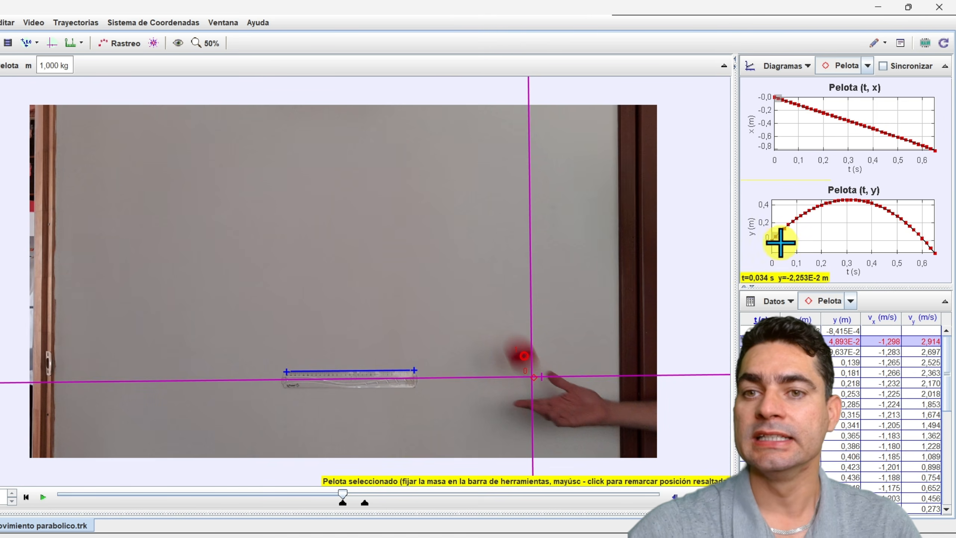
mouse_move(784, 235)
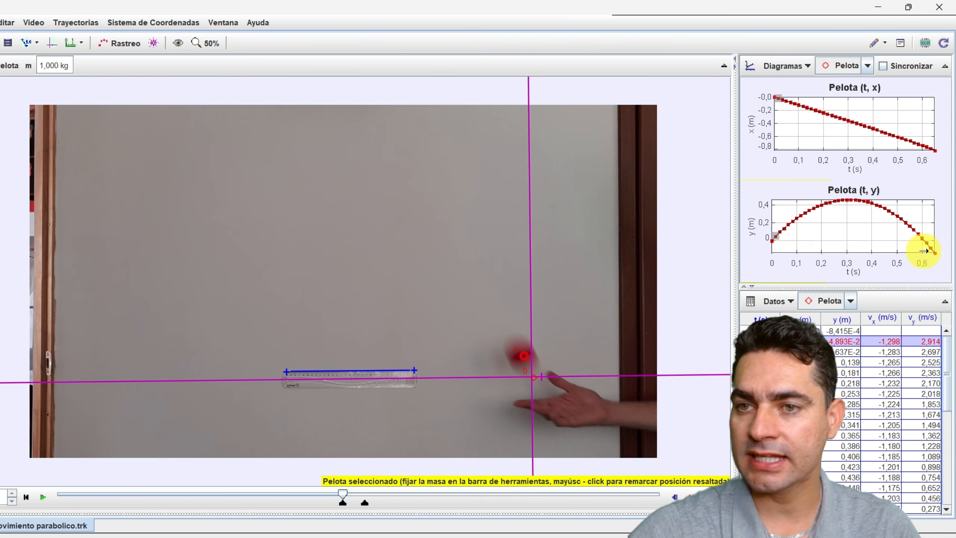
mouse_move(937, 253)
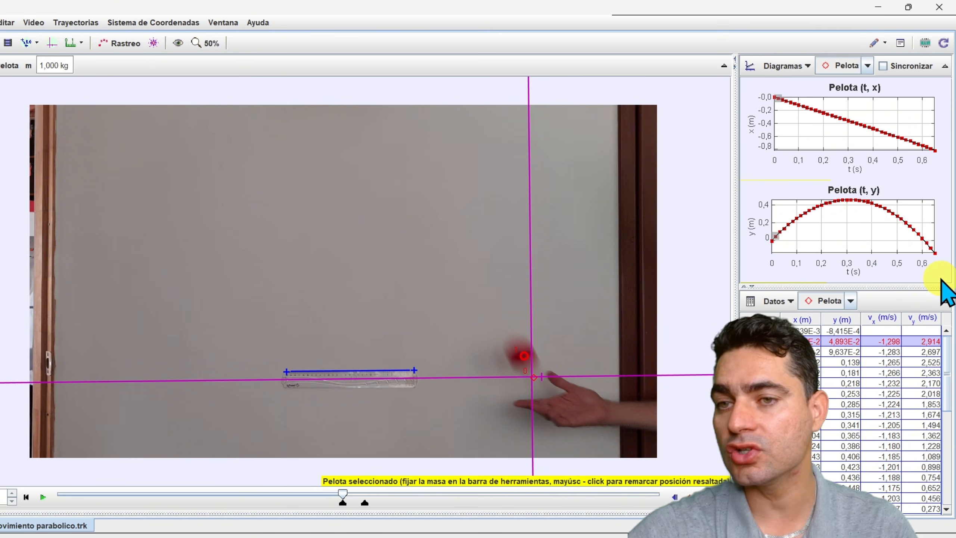
- Plot the velocity components vx and vy against time in Pelota's two graphs and examine them with the data table
mouse_move(811, 118)
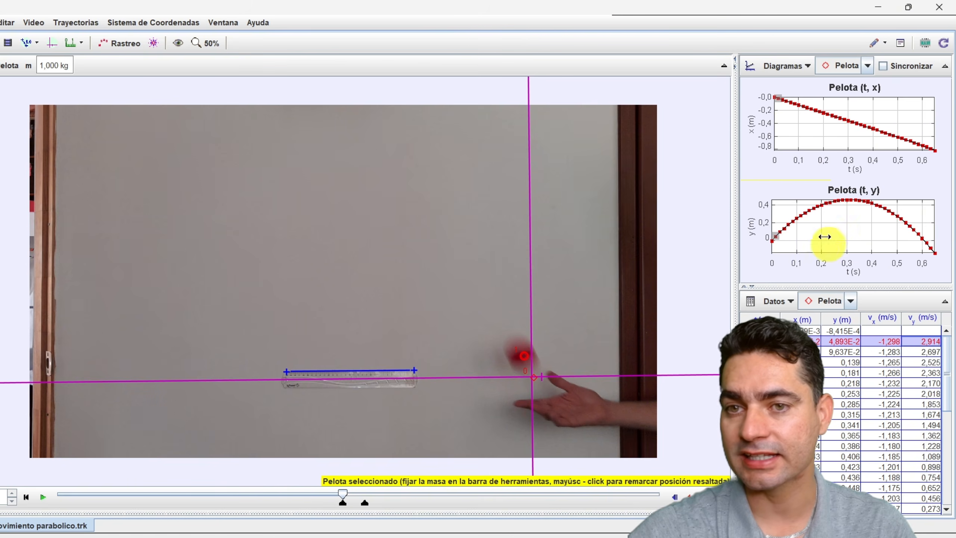
left_click(757, 131)
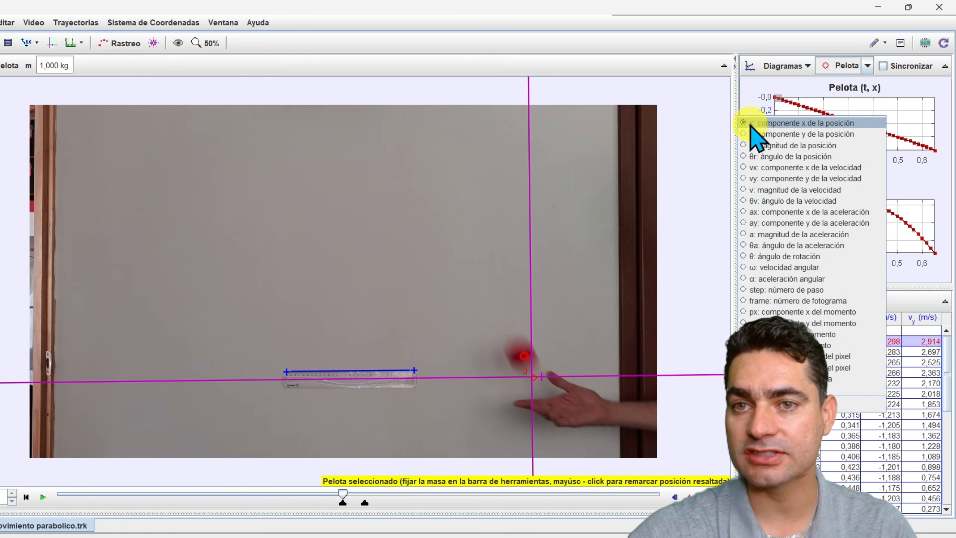
left_click(744, 169)
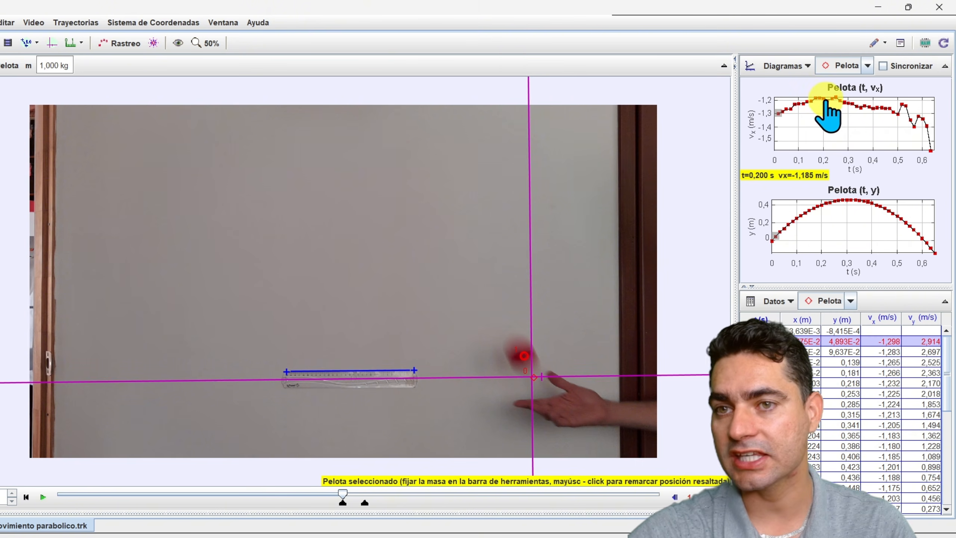
left_click(751, 226)
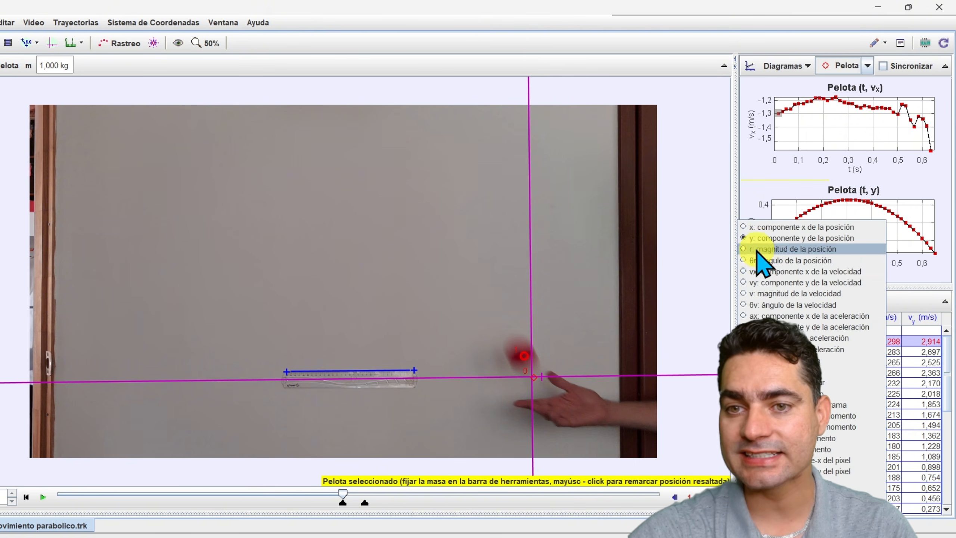
left_click(756, 283)
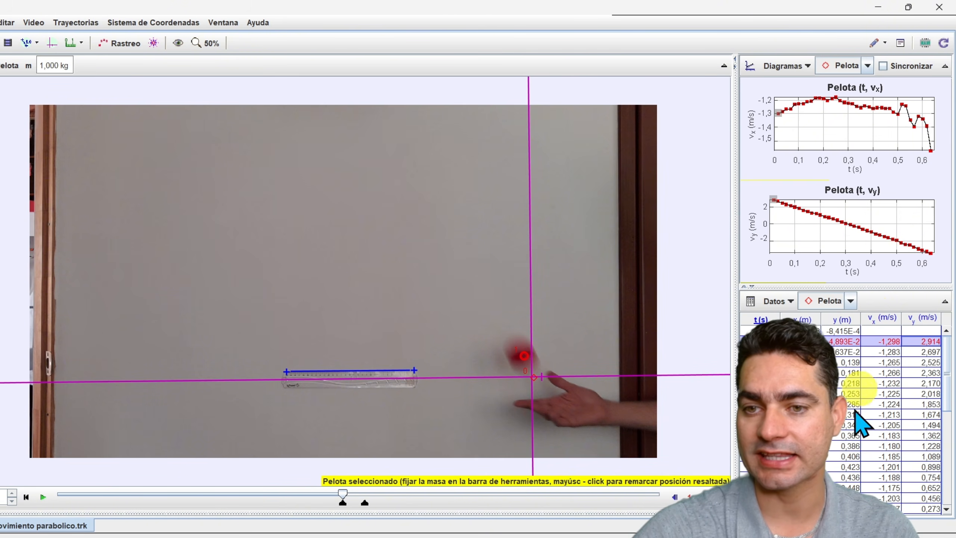
scroll(859, 423, "down", 7)
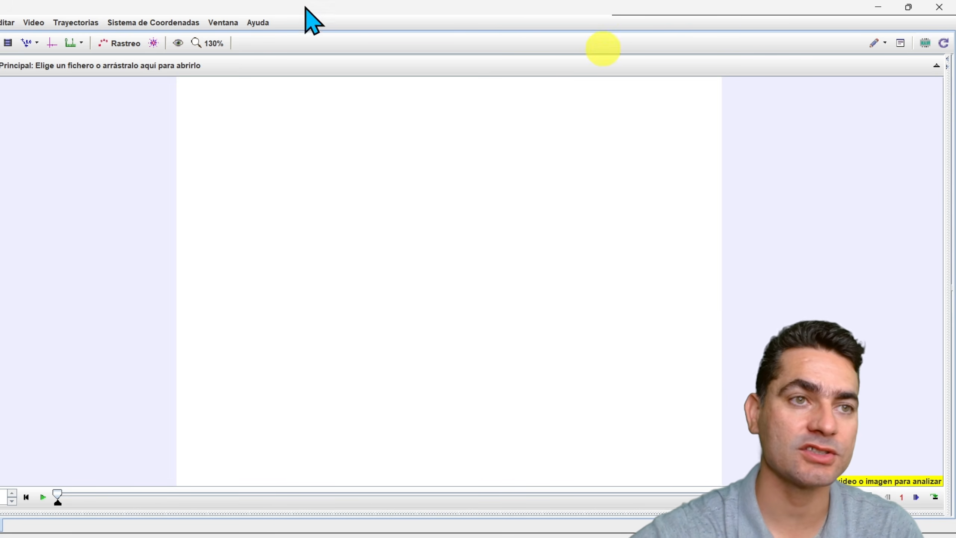
- Import the video 30fps.mp4 from the video 376 folder and permanently dismiss the web connection warning
left_click(35, 22)
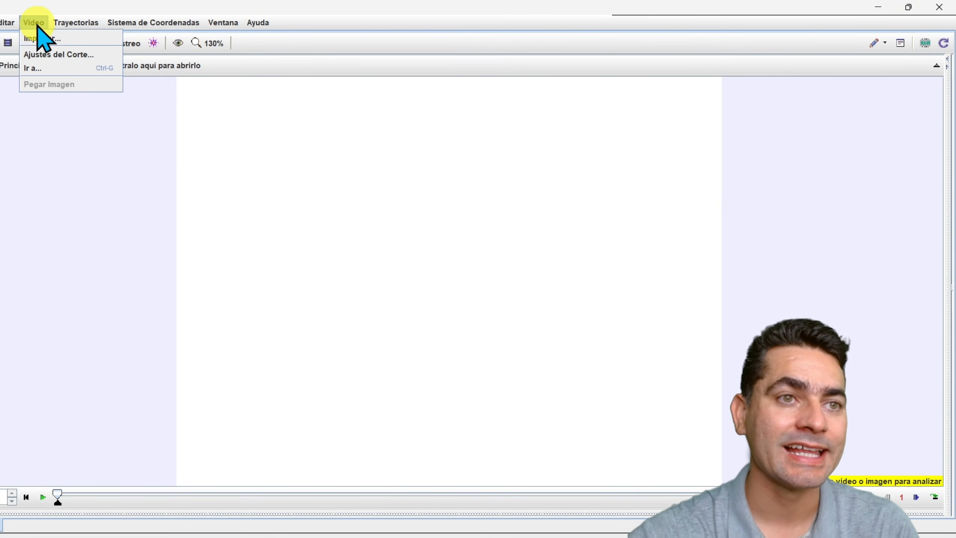
left_click(45, 36)
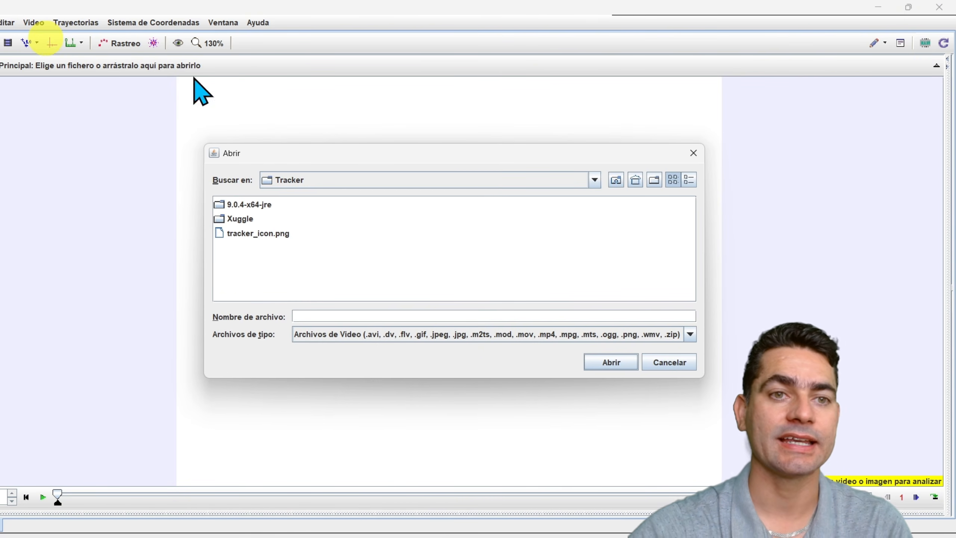
left_click(617, 181)
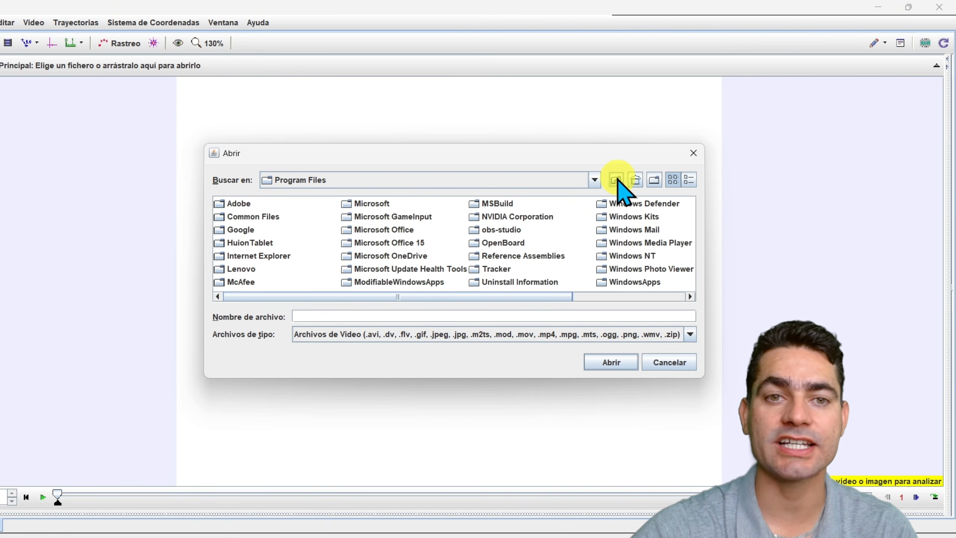
left_click(616, 181)
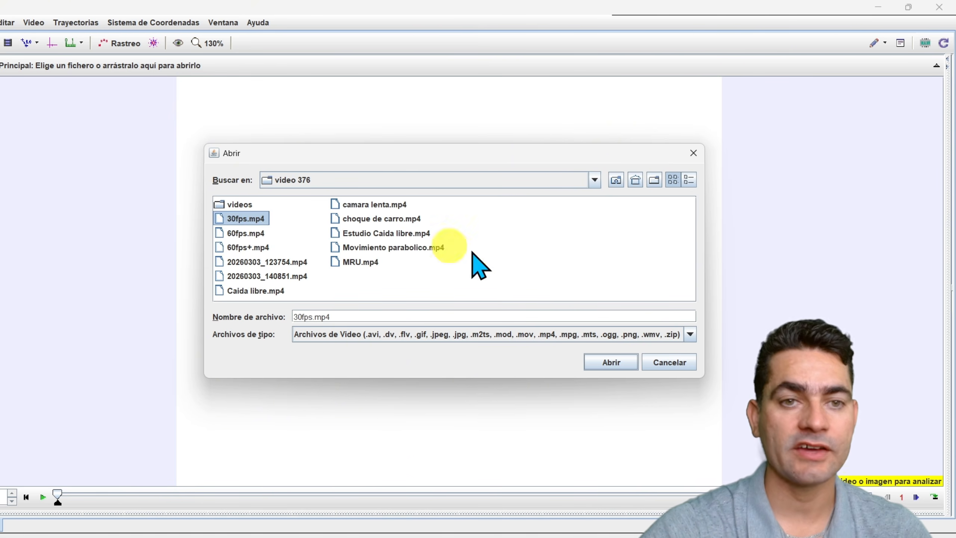
left_click(610, 362)
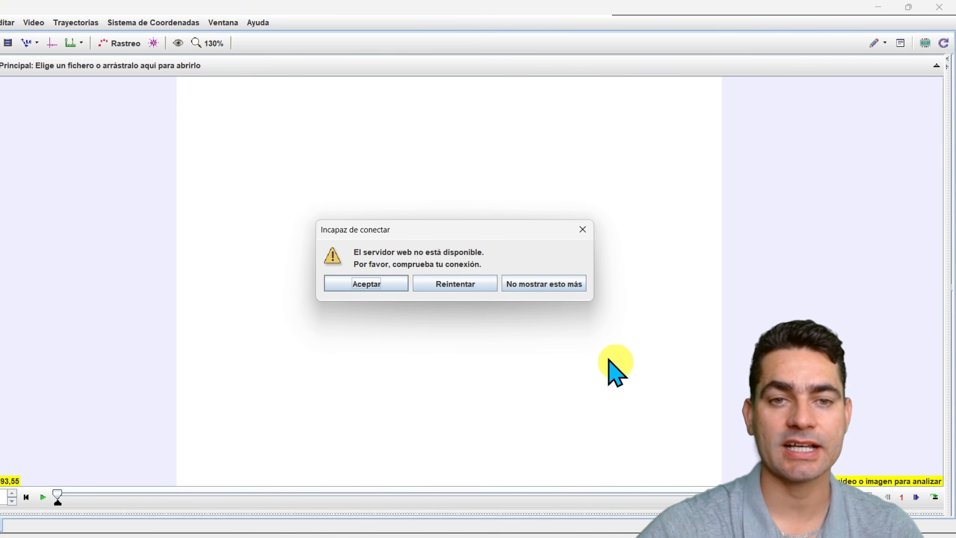
left_click(525, 283)
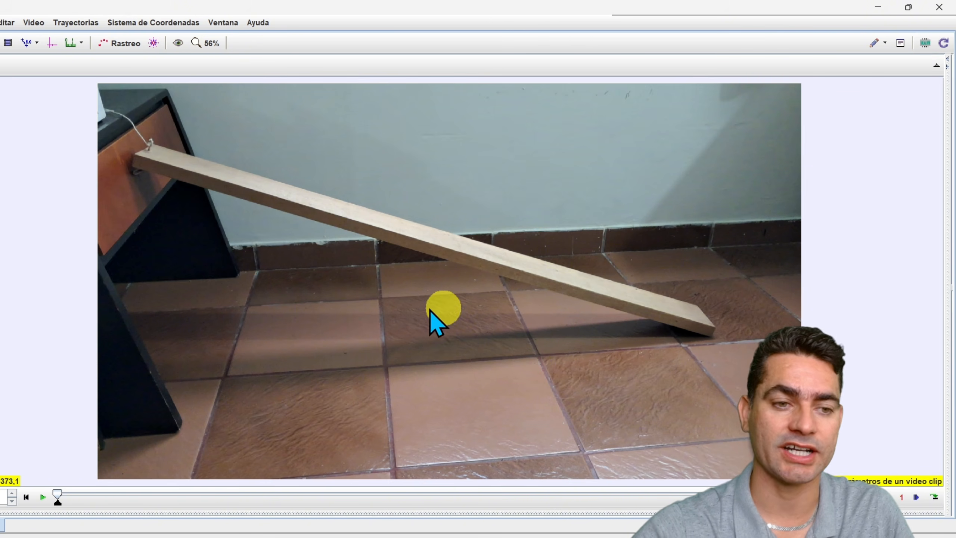
- Play the imported clip of the block sliding down the ramp, then return to a moment before its release
left_click(43, 497)
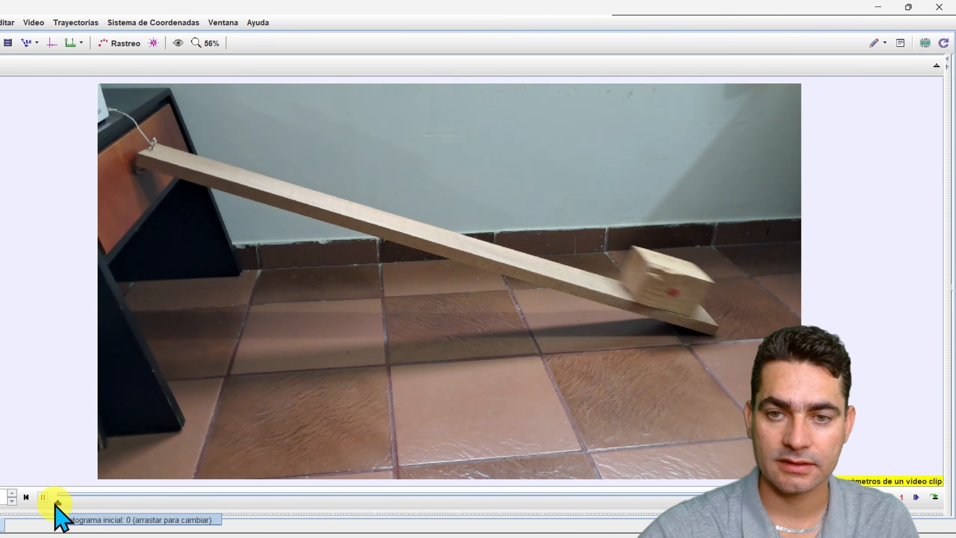
left_click(43, 497)
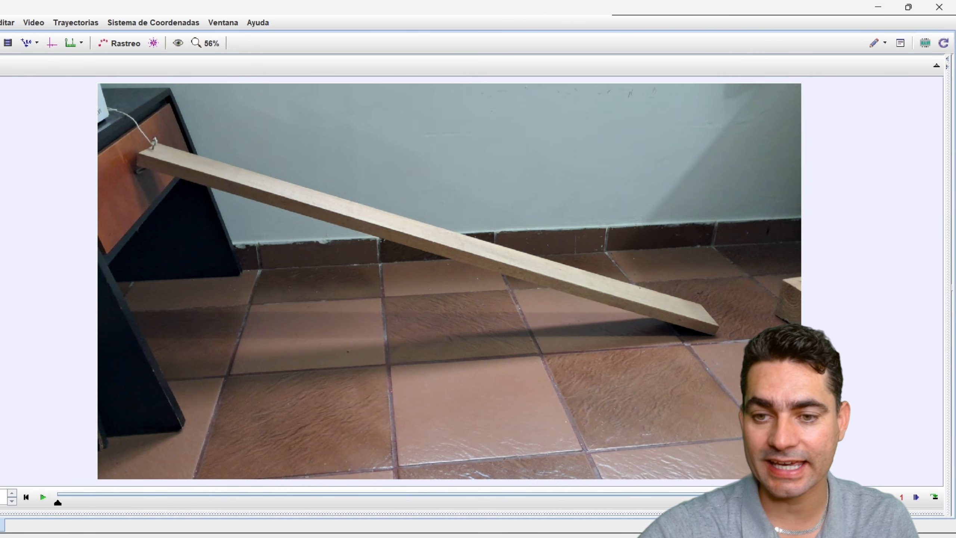
left_click(476, 494)
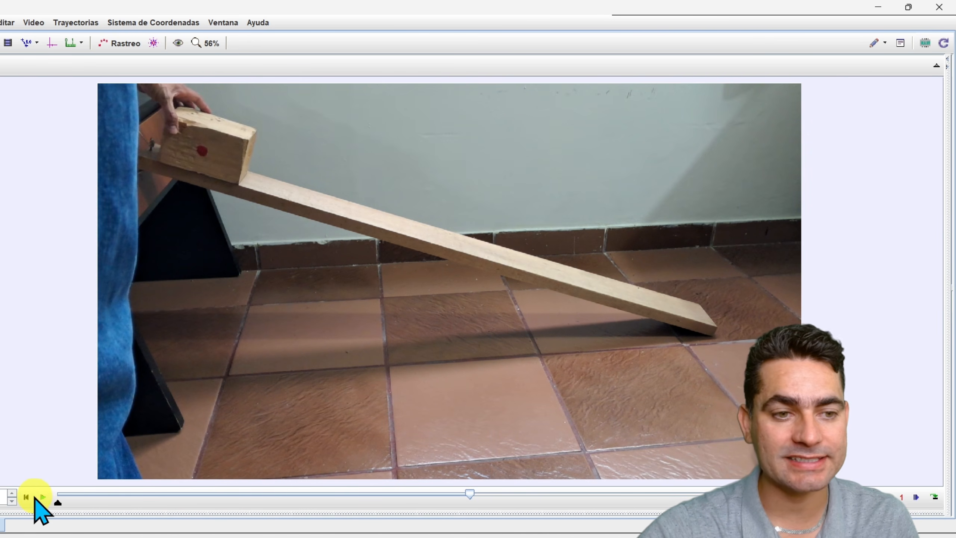
left_click(41, 497)
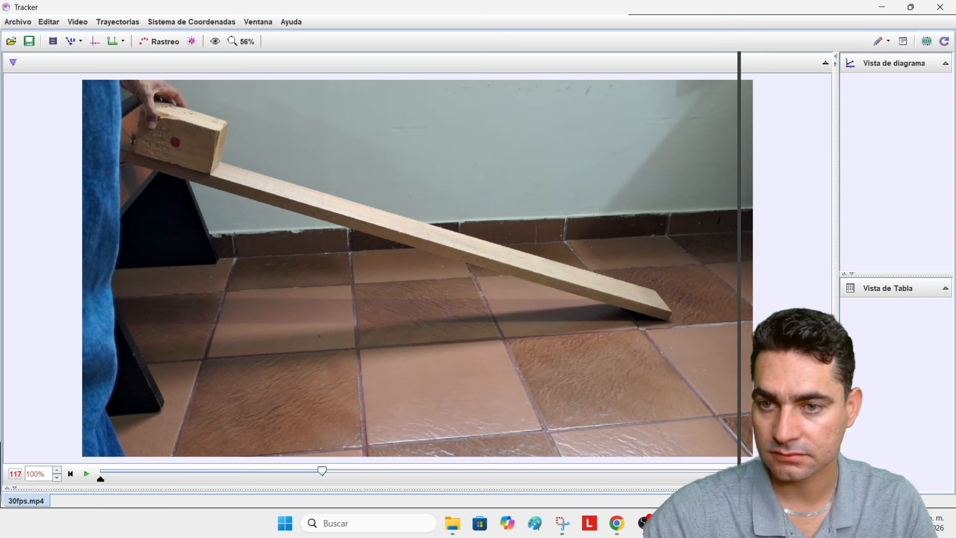
- Widen the diagram and table views beside the video
left_click_drag(739, 260, 726, 260)
left_click_drag(725, 473, 687, 475)
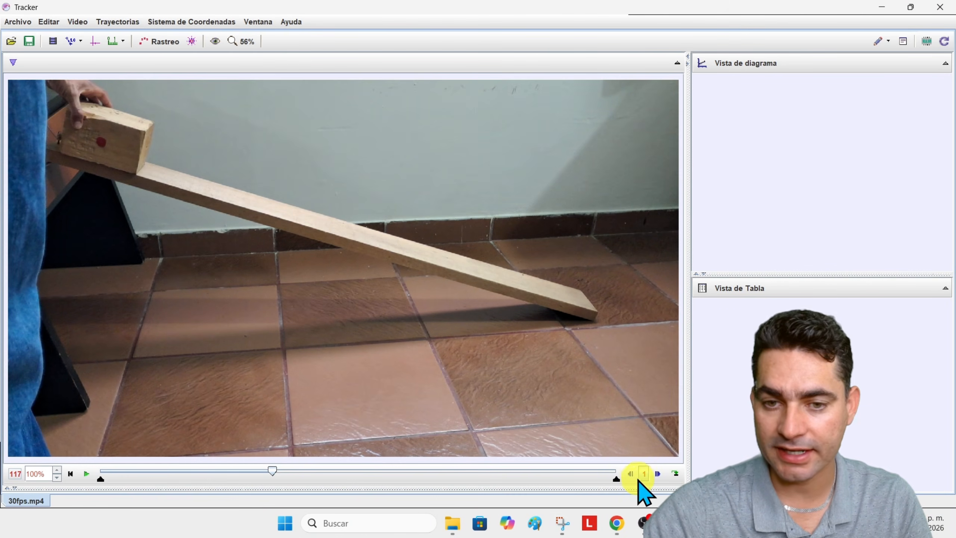
- Advance the video frame by frame from frame 117, then scrub ahead to frame 240, where the block is about to be released
left_click(658, 475)
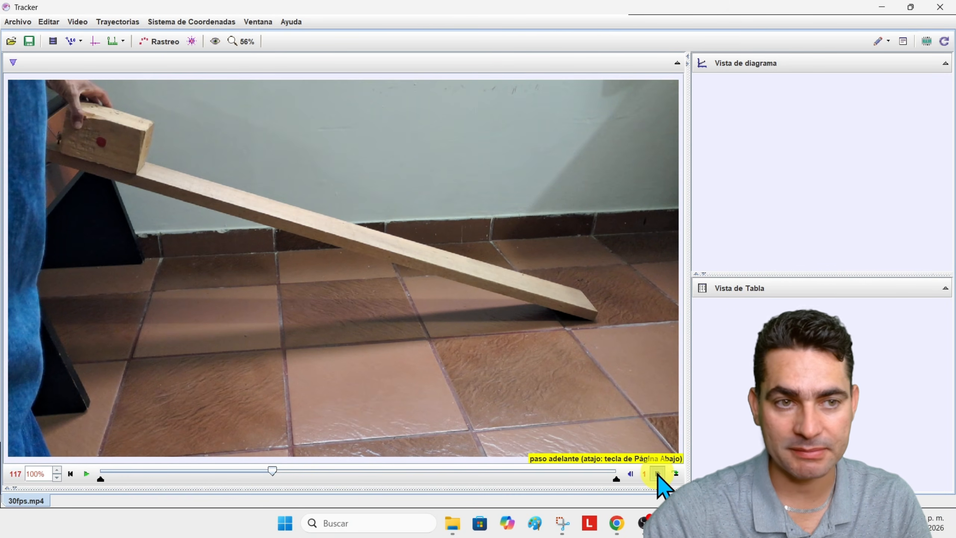
left_click(658, 474)
left_click(657, 474)
left_click(657, 475)
left_click(657, 475)
left_click(657, 475)
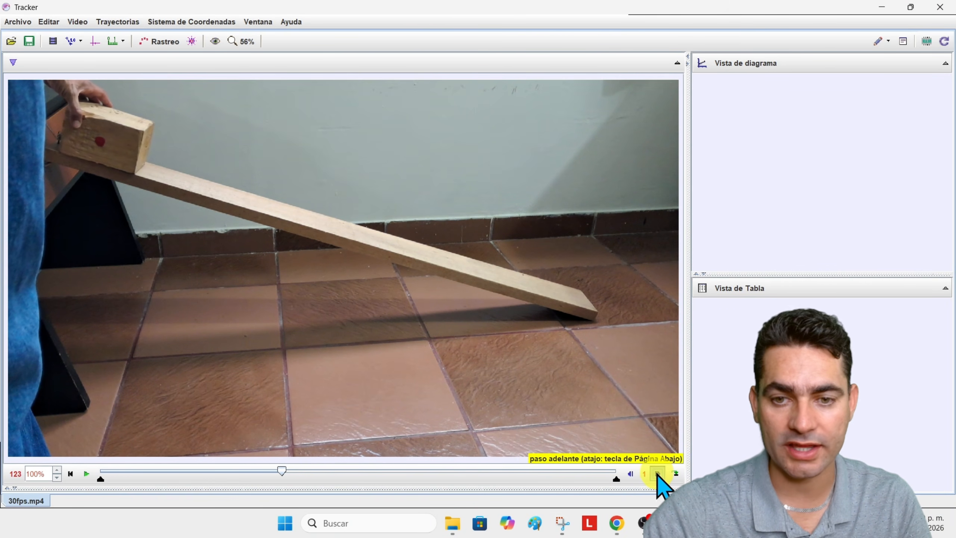
left_click(657, 474)
left_click(657, 474)
left_click_drag(280, 469, 335, 478)
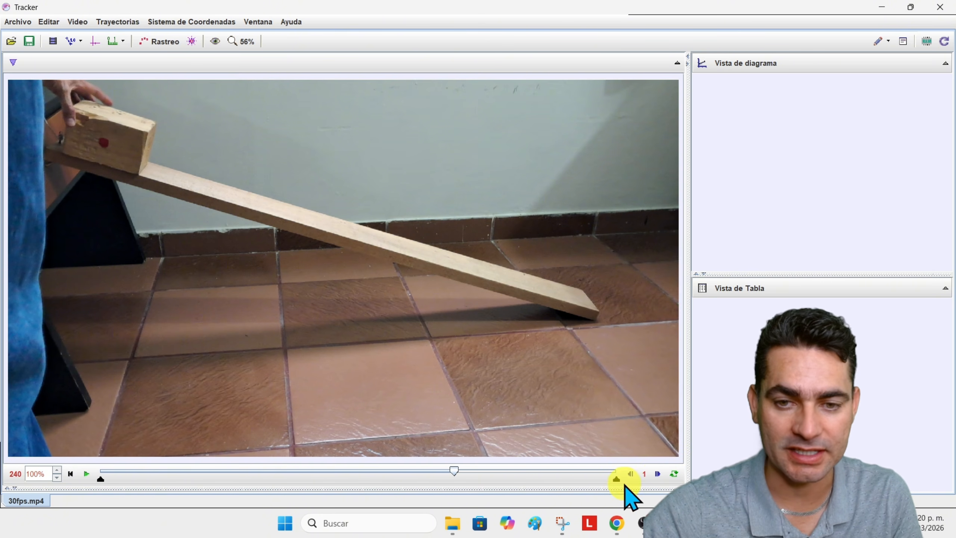
- Step through the block's slide frame by frame from frame 240 to frame 288
left_click(657, 473)
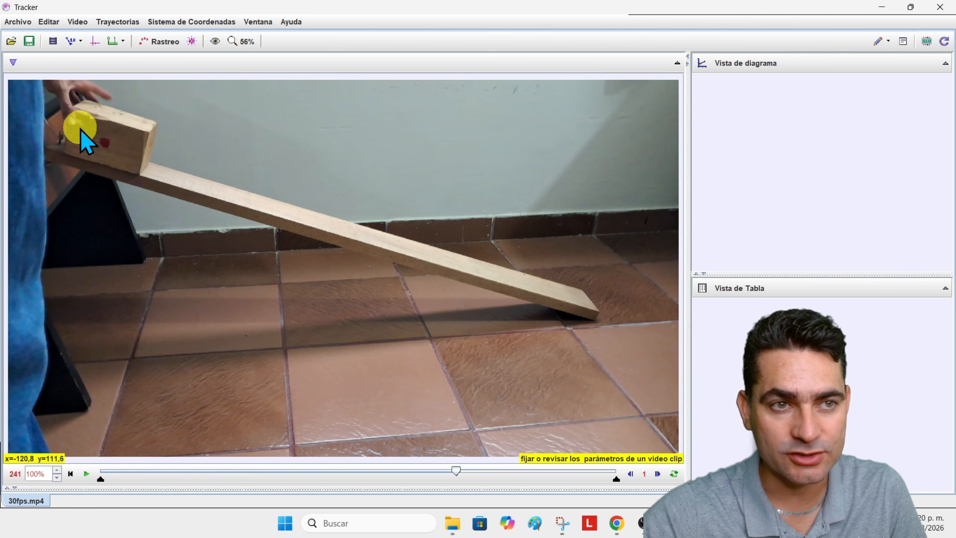
left_click(657, 474)
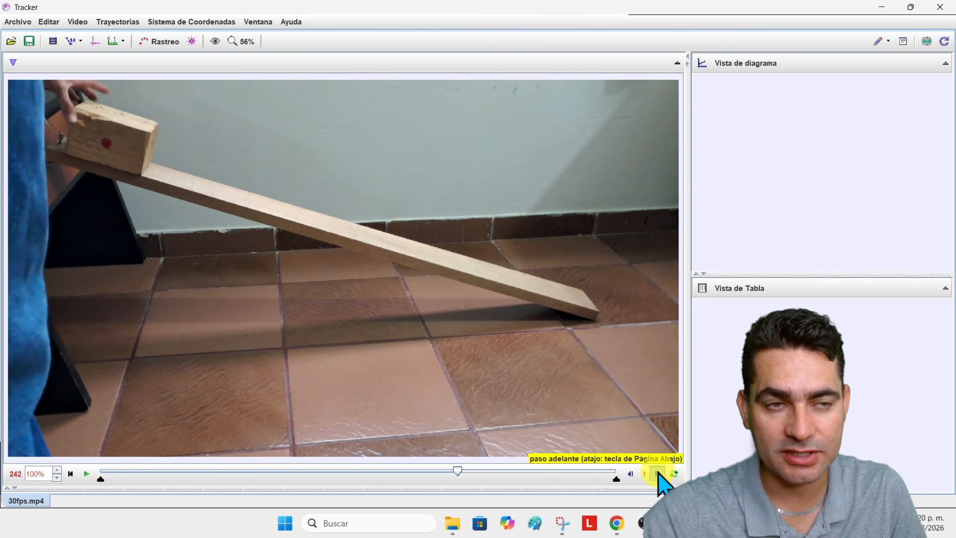
left_click(657, 473)
left_click(657, 474)
left_click(657, 474)
left_click(657, 473)
left_click(657, 473)
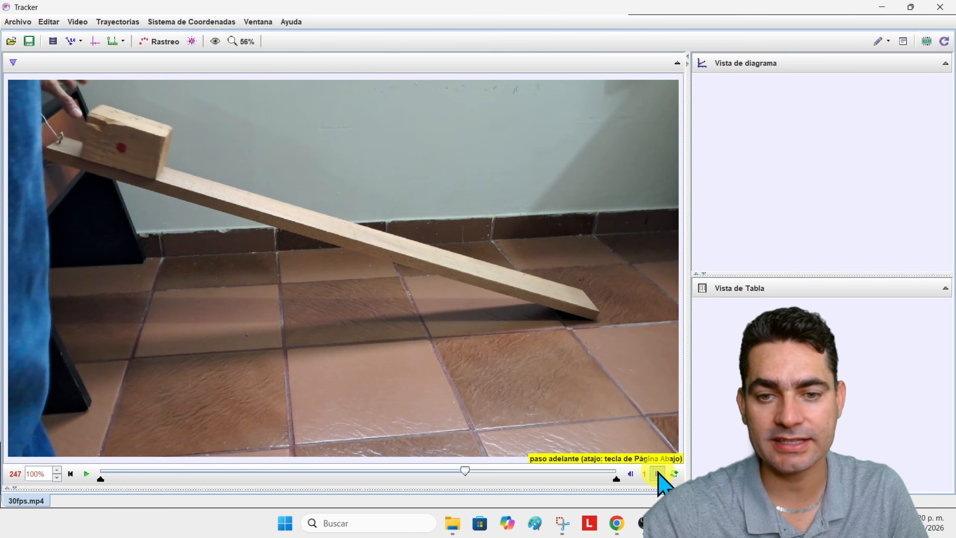
left_click(657, 474)
left_click(658, 473)
left_click(657, 474)
left_click(657, 474)
left_click(657, 474)
left_click(657, 474)
left_click(657, 474)
left_click(657, 474)
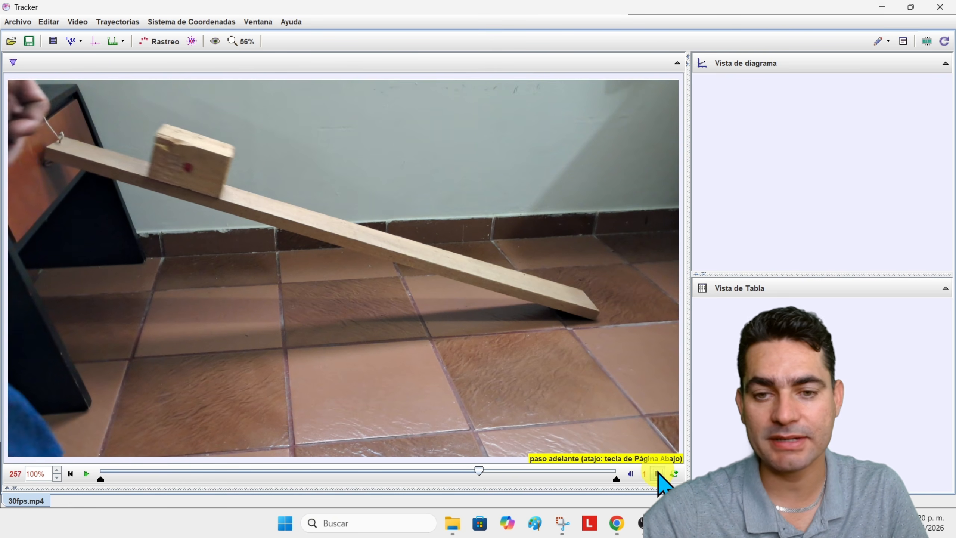
left_click(657, 474)
left_click(657, 474)
left_click(657, 474)
left_click(658, 474)
left_click(657, 474)
left_click(657, 474)
left_click(657, 474)
left_click(657, 474)
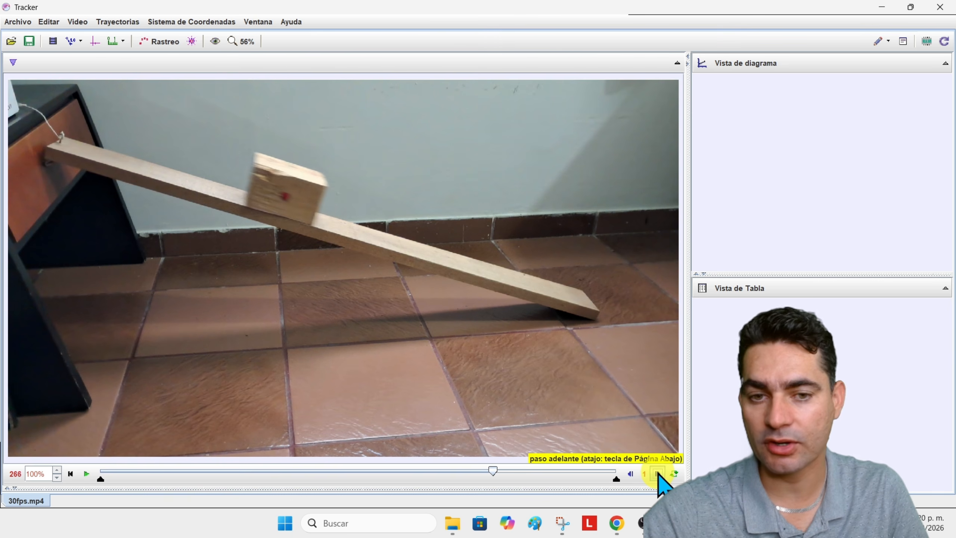
left_click(657, 474)
left_click(657, 474)
left_click(657, 474)
left_click(658, 474)
left_click(658, 474)
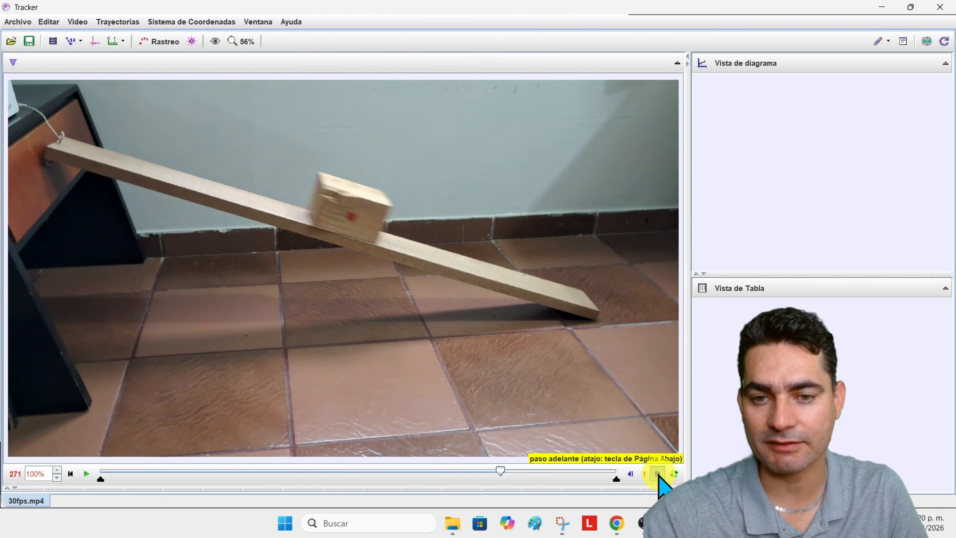
left_click(657, 474)
left_click(657, 474)
left_click(658, 473)
left_click(657, 474)
left_click(657, 474)
left_click(657, 474)
left_click(657, 474)
left_click(657, 474)
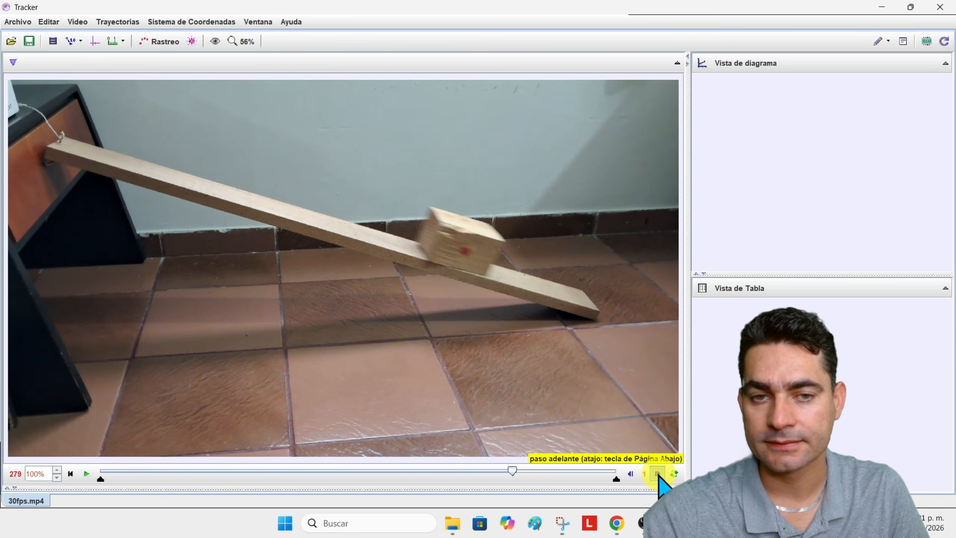
left_click(657, 474)
left_click(657, 474)
left_click(658, 474)
left_click(657, 474)
left_click(657, 473)
left_click(658, 474)
left_click(658, 473)
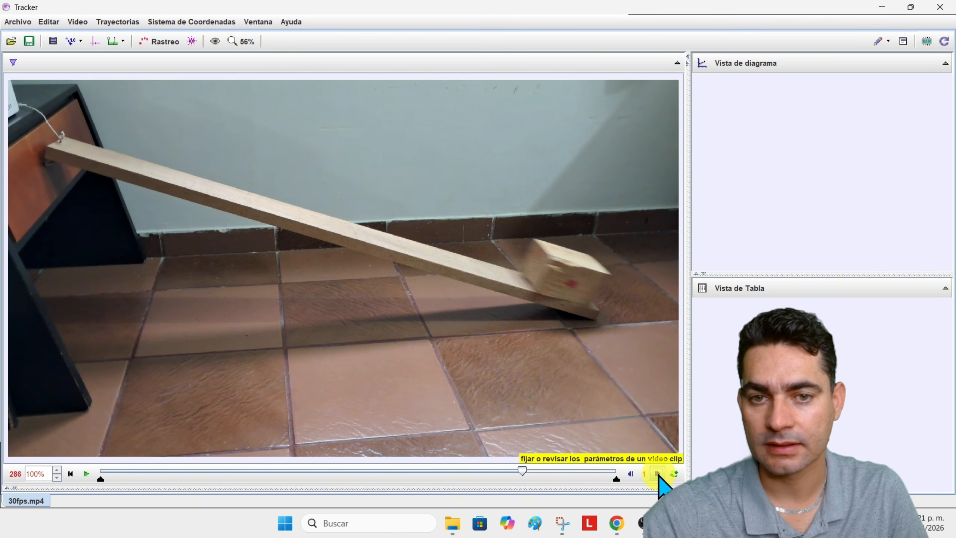
left_click(657, 473)
left_click(657, 473)
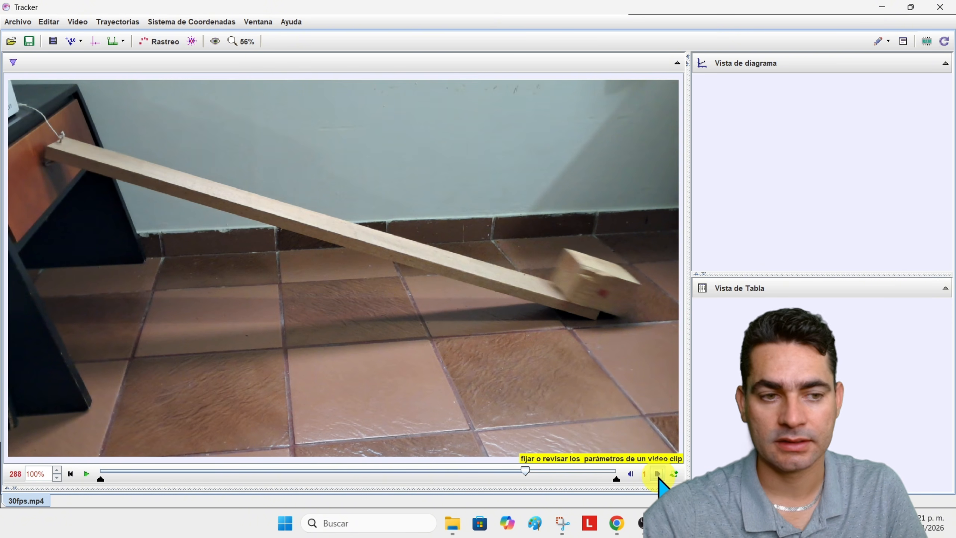
- Step back and forth between frames 285 and 288 to examine the block at the ramp's lower end, stopping at frame 287
left_click(629, 474)
left_click(630, 474)
left_click(630, 474)
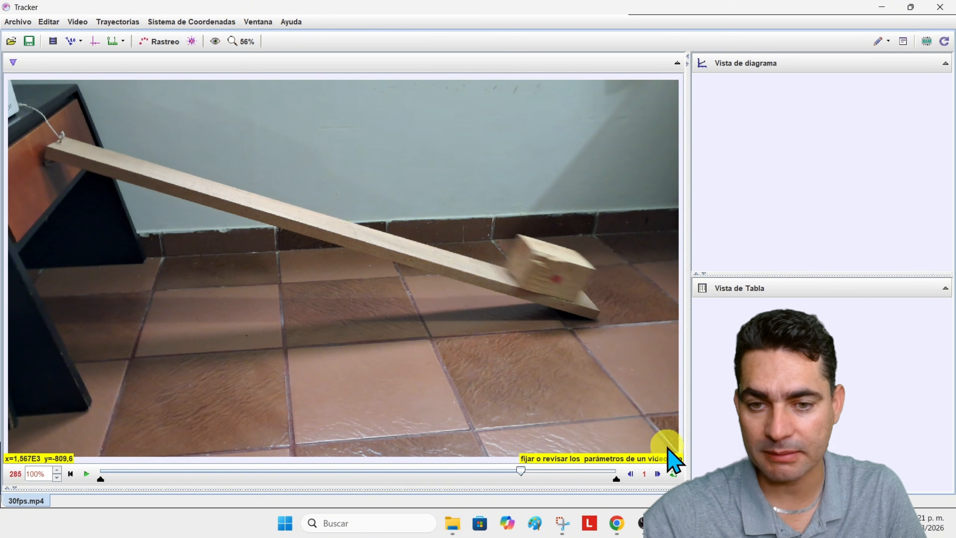
left_click(657, 474)
left_click(657, 474)
left_click(657, 474)
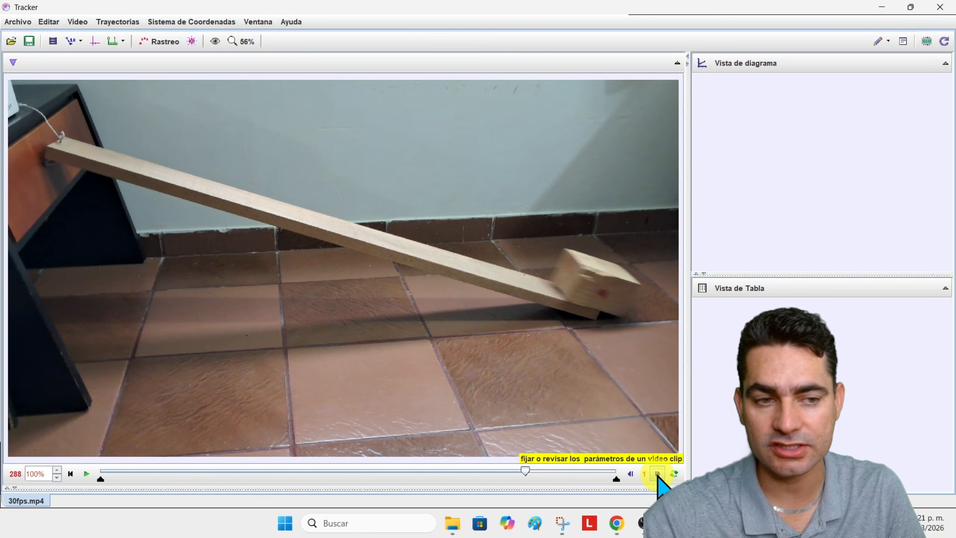
left_click(630, 474)
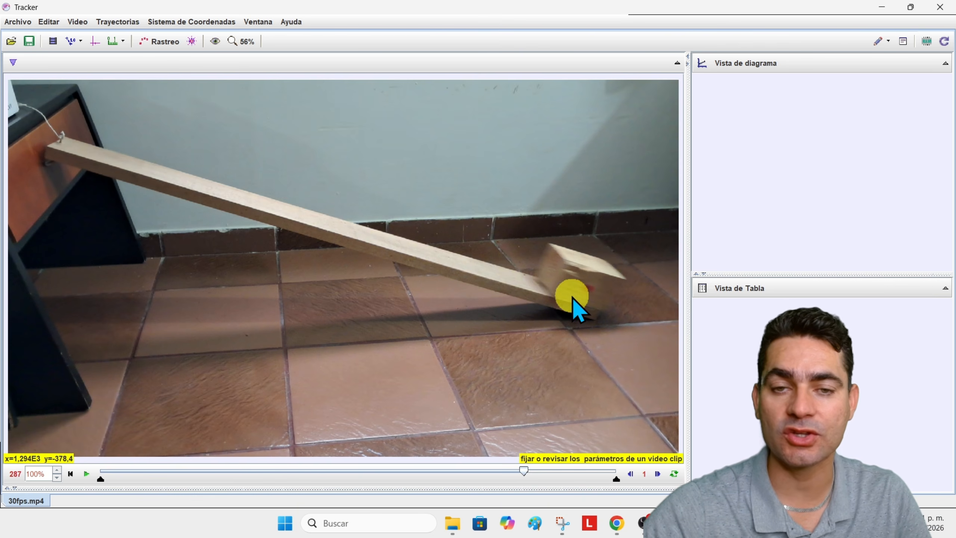
- Set the video clip's initial frame to 240 in the clip settings
left_click(53, 40)
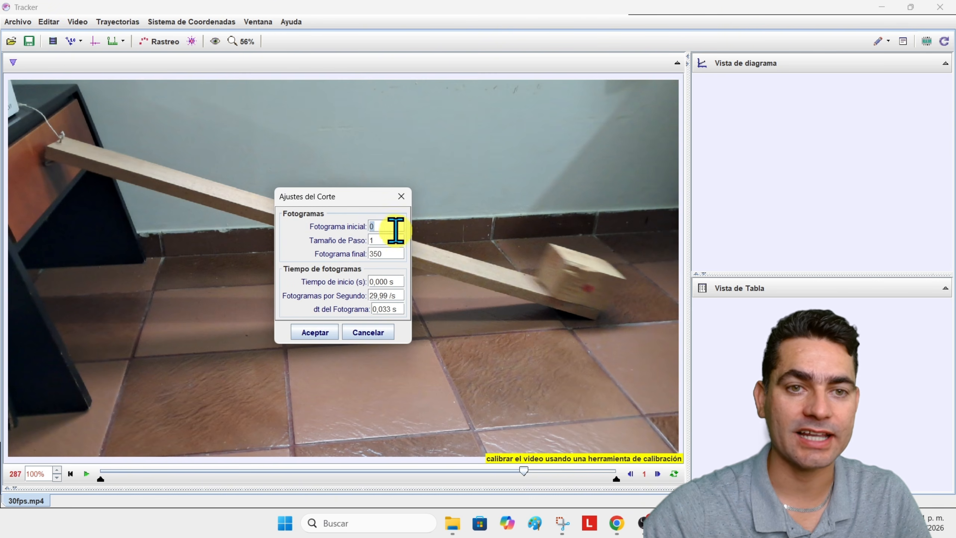
type("240")
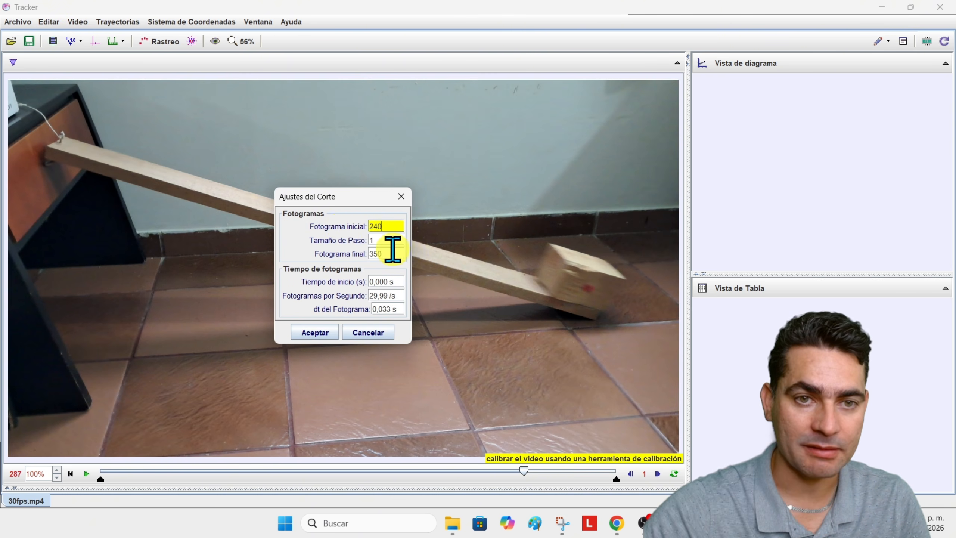
left_click(390, 241)
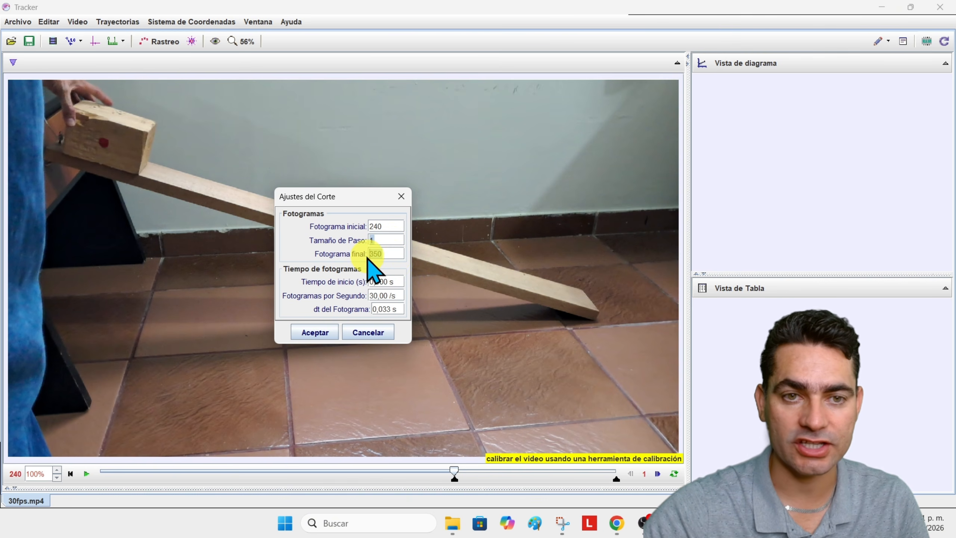
- Set the video clip's final frame to 287 and apply the clip settings, keeping 30 frames per second
key("Tab")
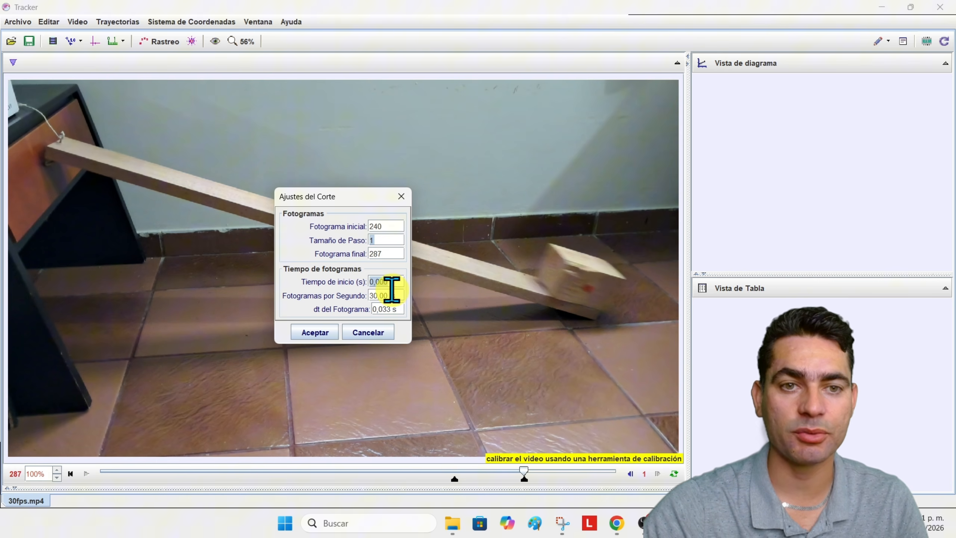
key("Tab")
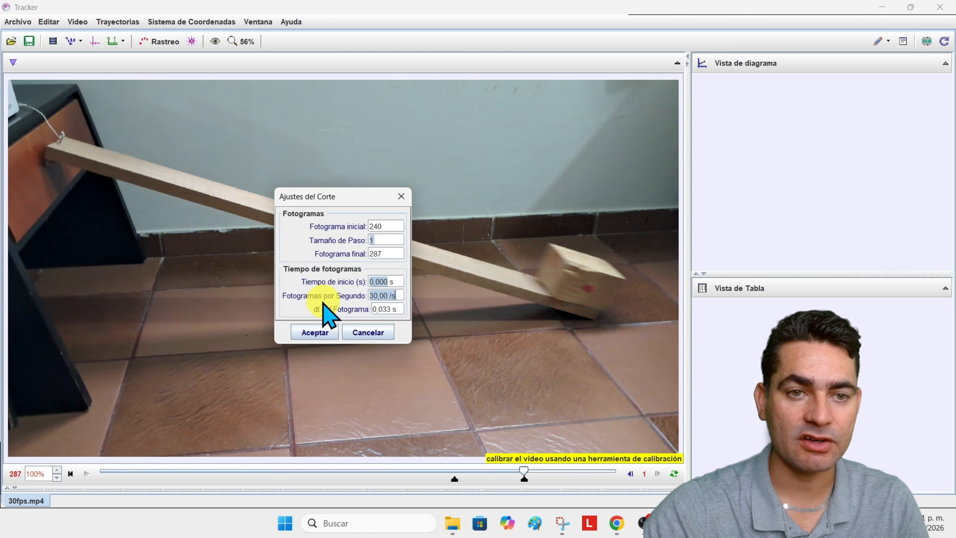
left_click(392, 310)
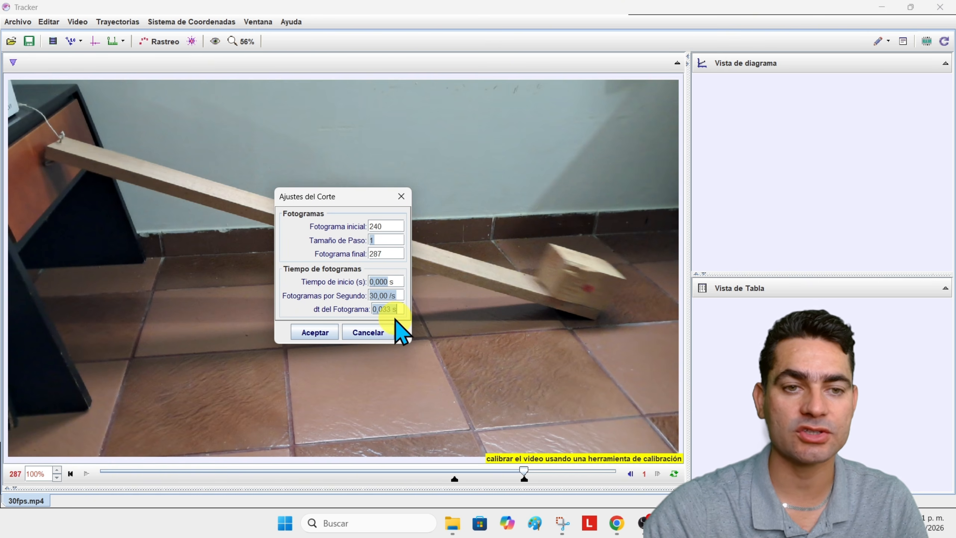
left_click(307, 335)
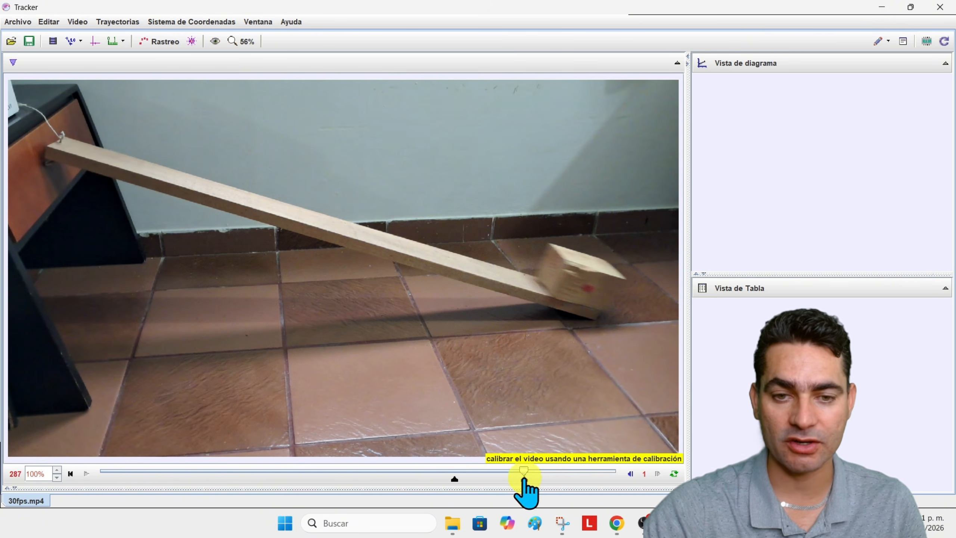
- Return to frame 240, play the trimmed clip of the block sliding down the ramp, and stop at frame 242
left_click_drag(524, 473, 455, 473)
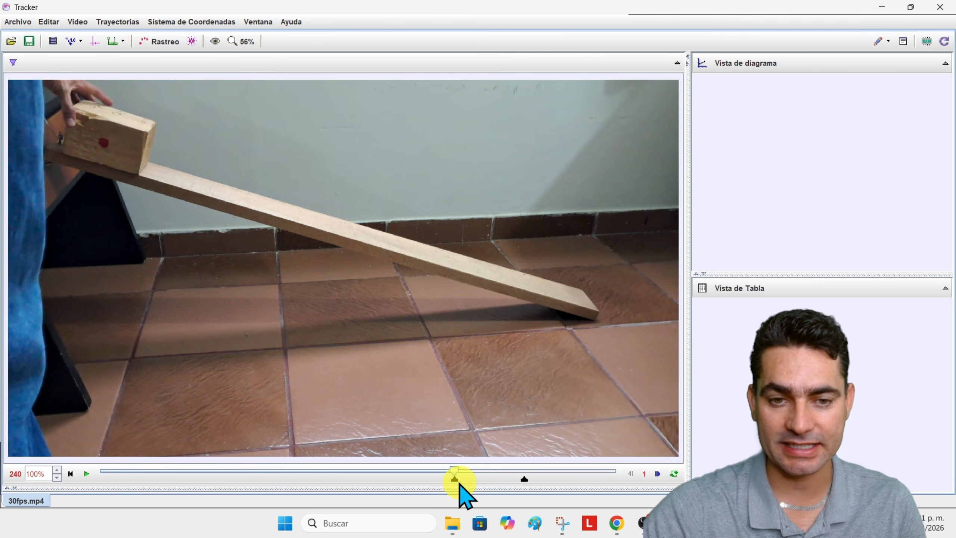
left_click(86, 474)
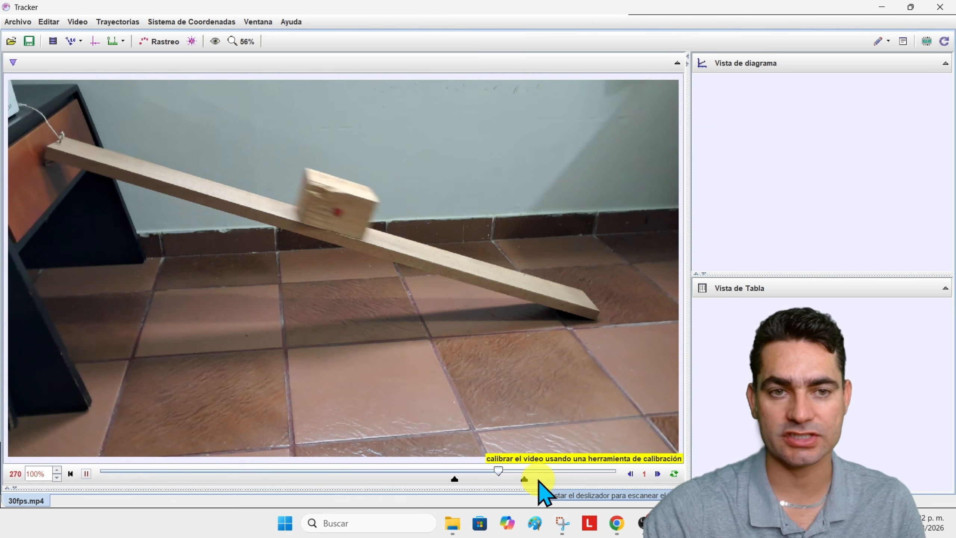
left_click(86, 474)
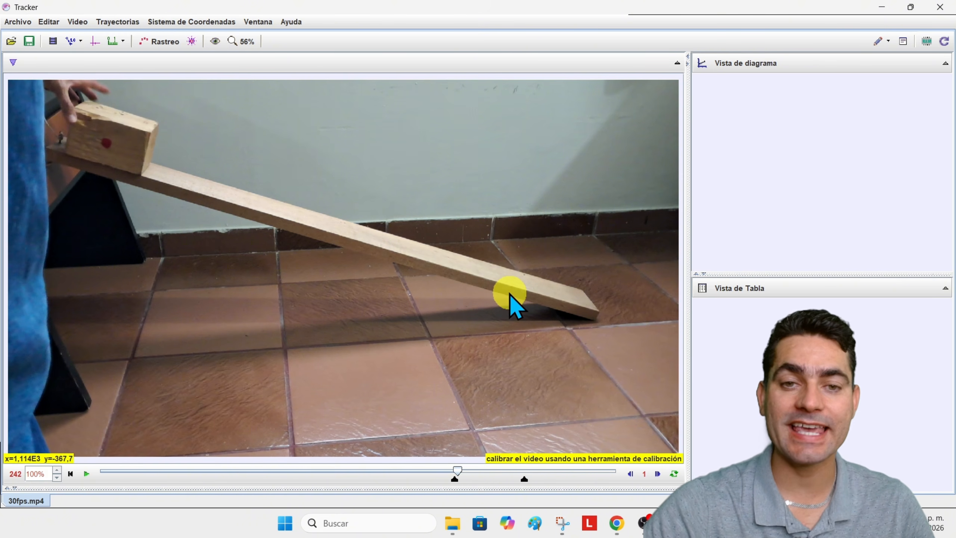
- Add a calibration stick and stretch it along the far edge of the light floor tile below the ramp, from corner to corner
left_click(81, 41)
left_click(126, 59)
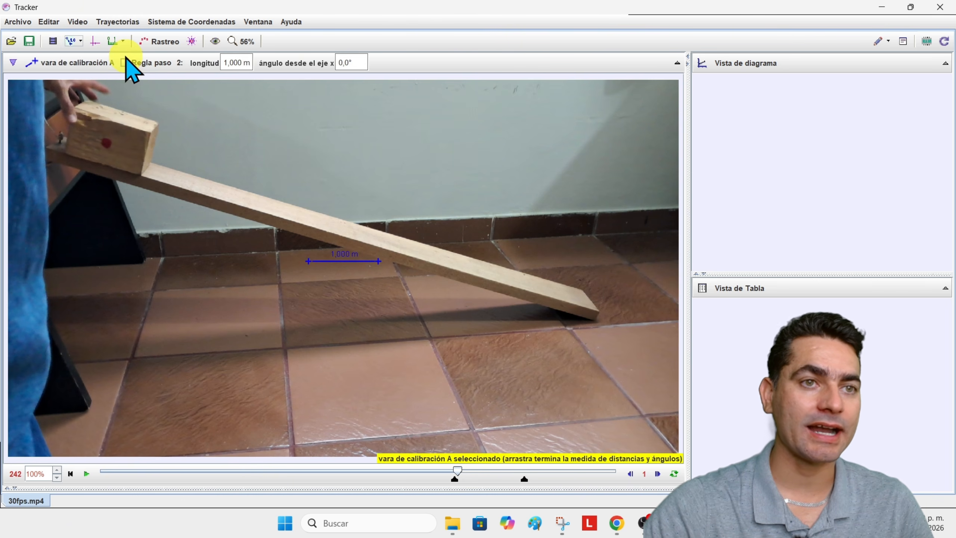
left_click_drag(352, 262, 337, 353)
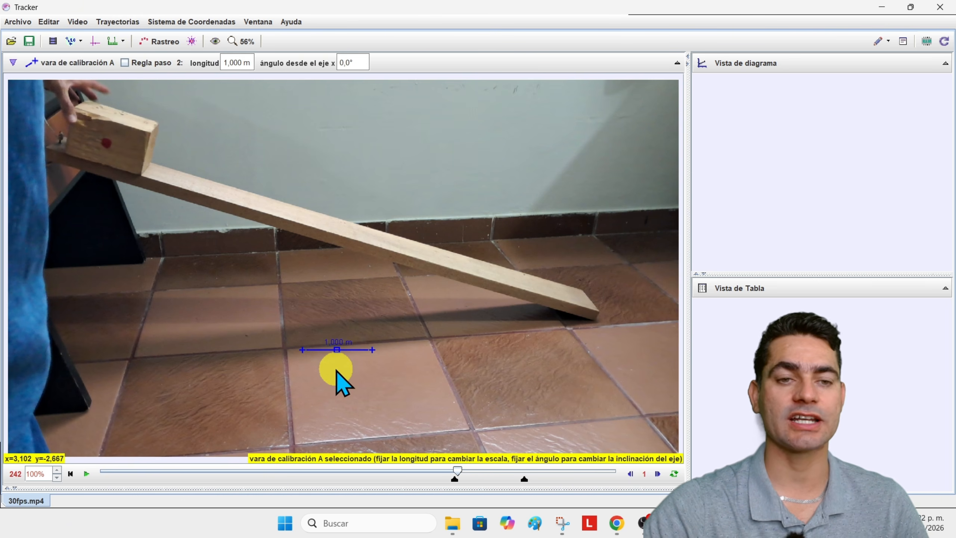
scroll(336, 373, "up", 3)
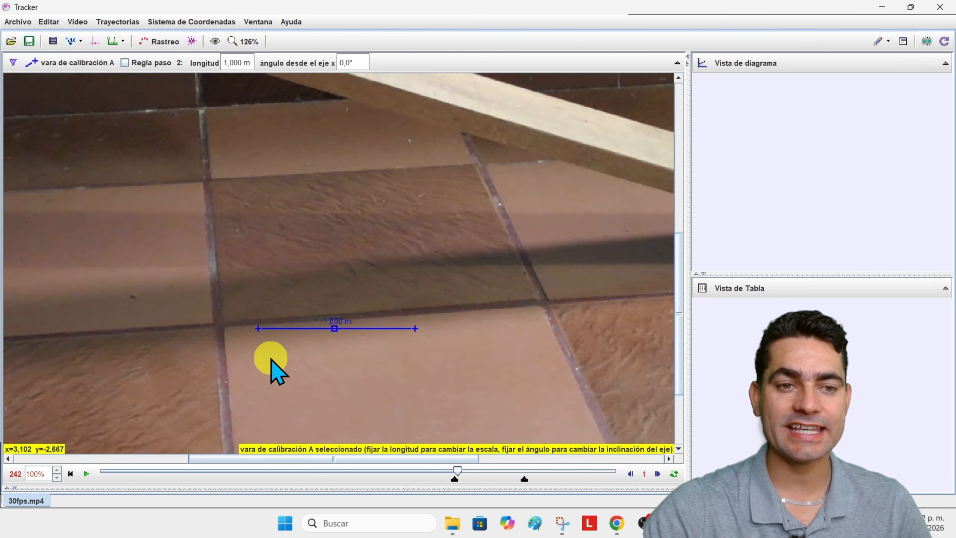
scroll(348, 389, "up", 1)
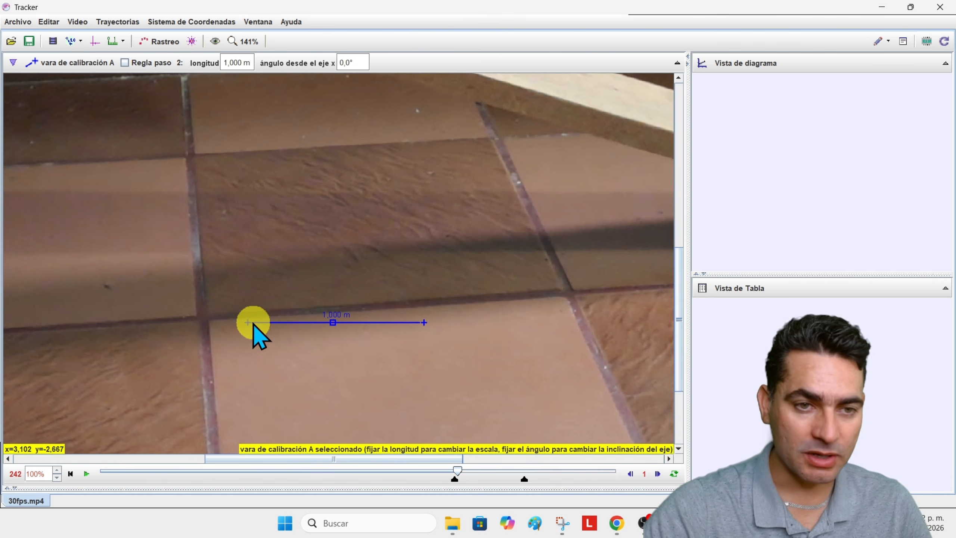
left_click_drag(248, 322, 209, 322)
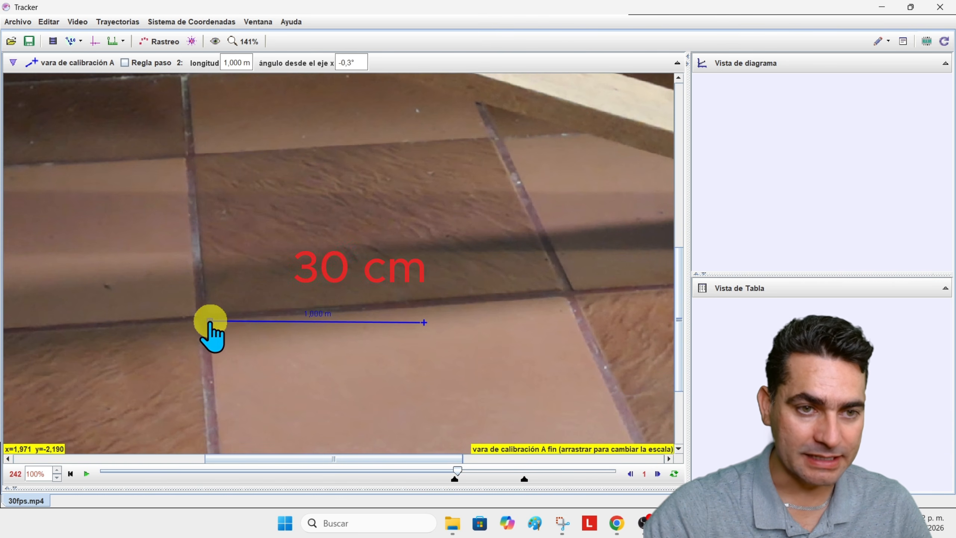
left_click_drag(424, 323, 566, 298)
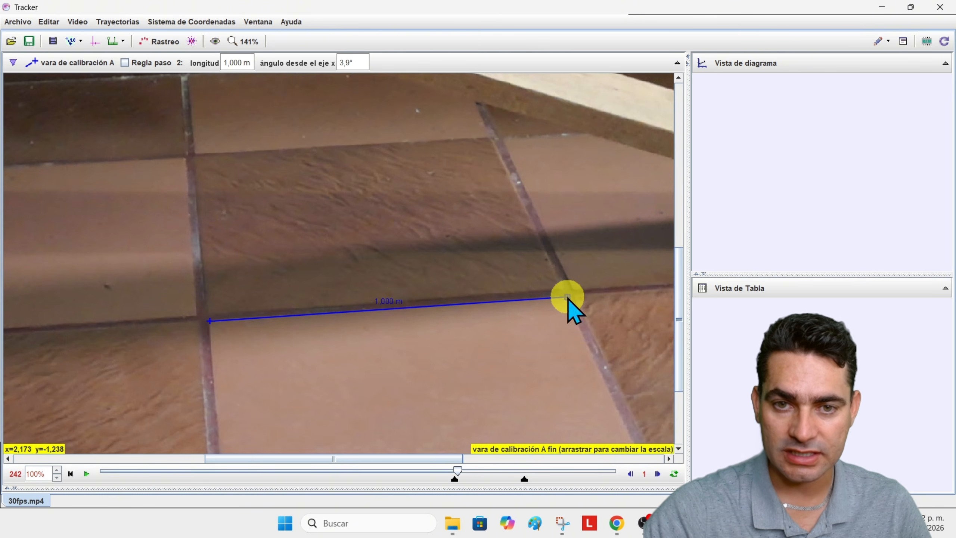
- Examine both ends of the calibration stick up close against the tile's corners
scroll(407, 328, "up", 2)
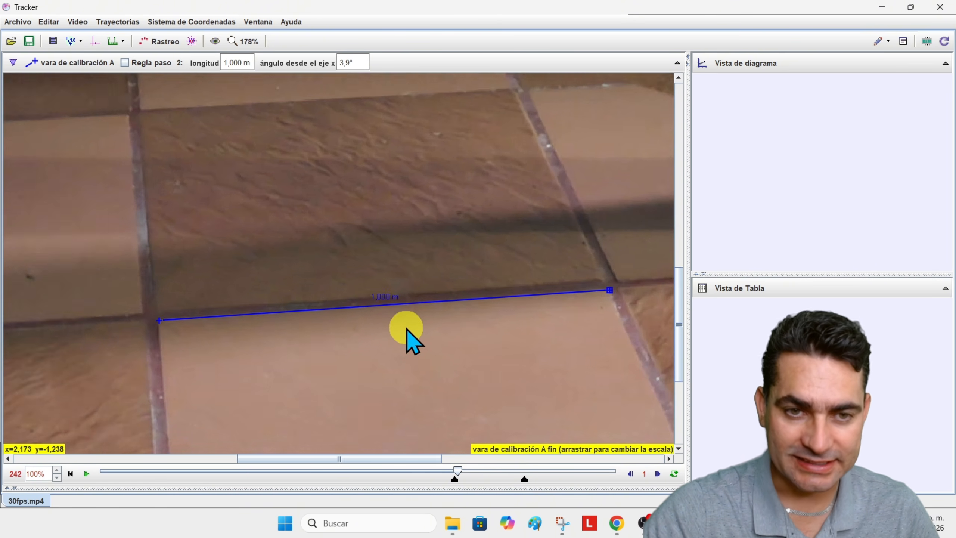
scroll(405, 330, "up", 2)
scroll(97, 364, "up", 2)
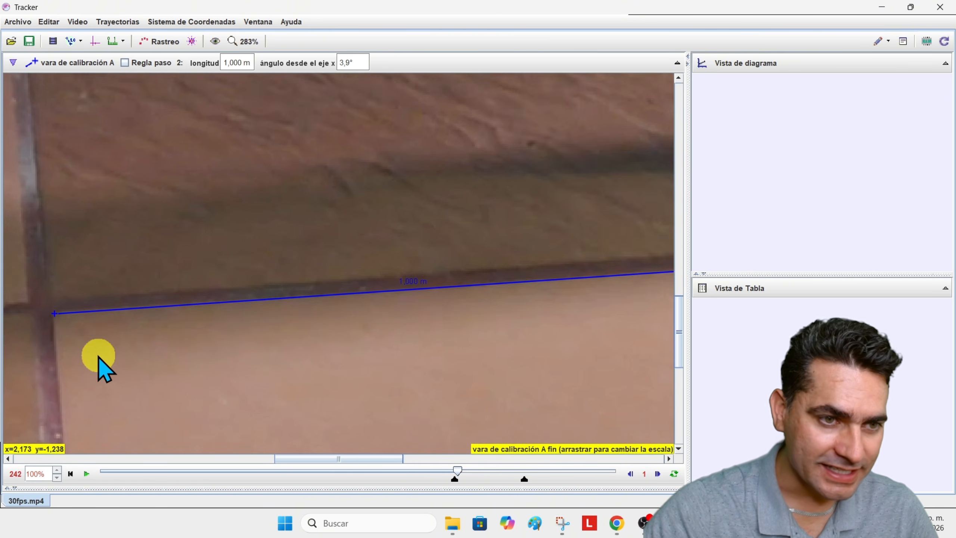
scroll(81, 320, "up", 2)
scroll(79, 320, "down", 7)
scroll(657, 332, "up", 3)
scroll(565, 292, "up", 4)
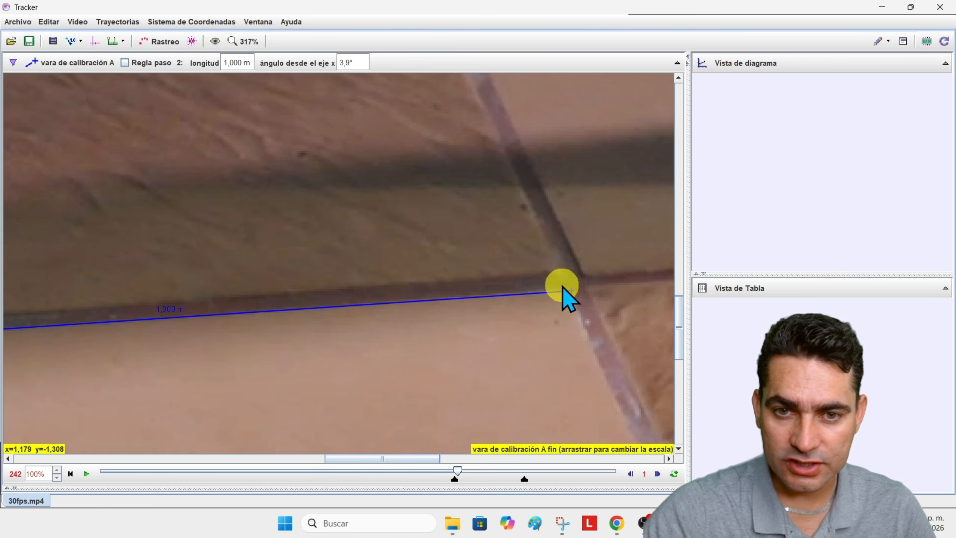
scroll(570, 300, "down", 8)
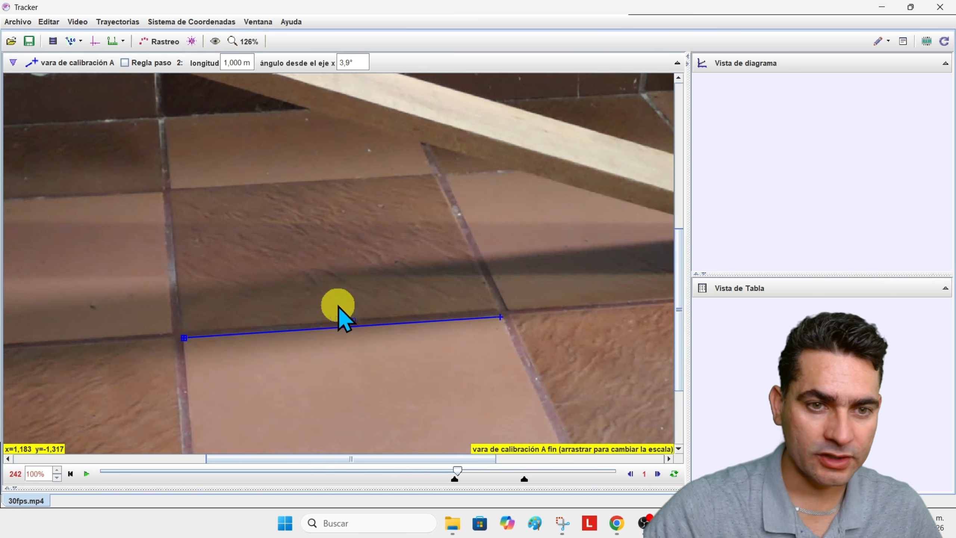
- Try to set the calibration stick's length by entering 0.30m with a decimal point
left_click(341, 320)
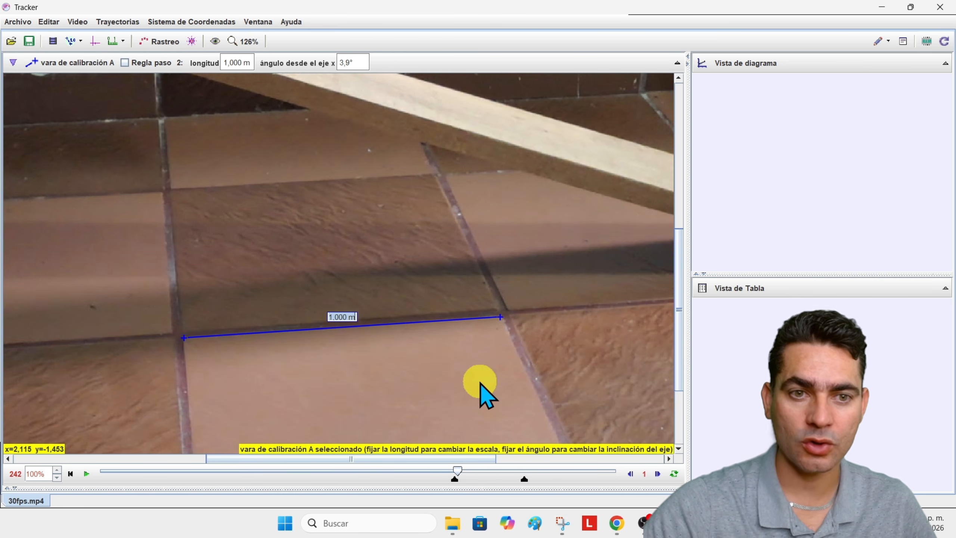
left_click_drag(354, 316, 300, 319)
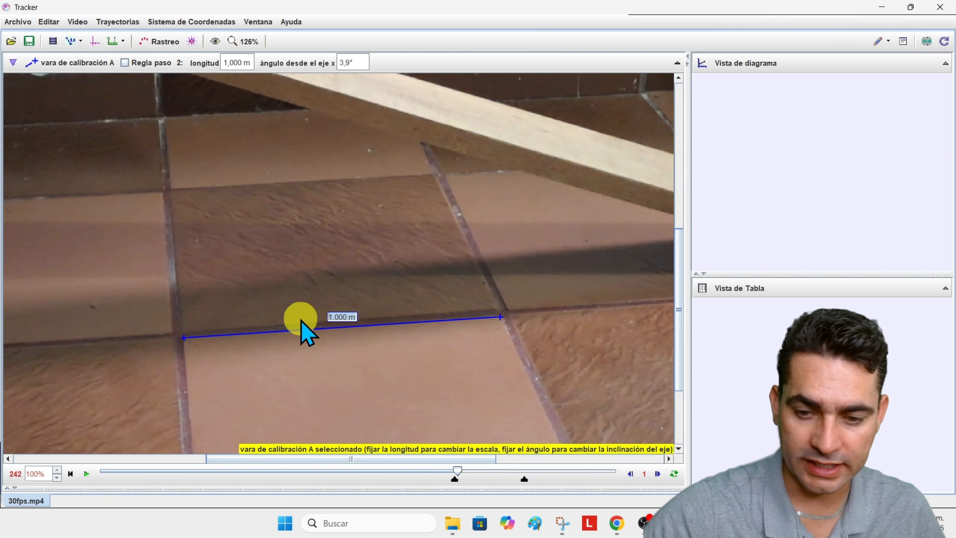
type("0.30m")
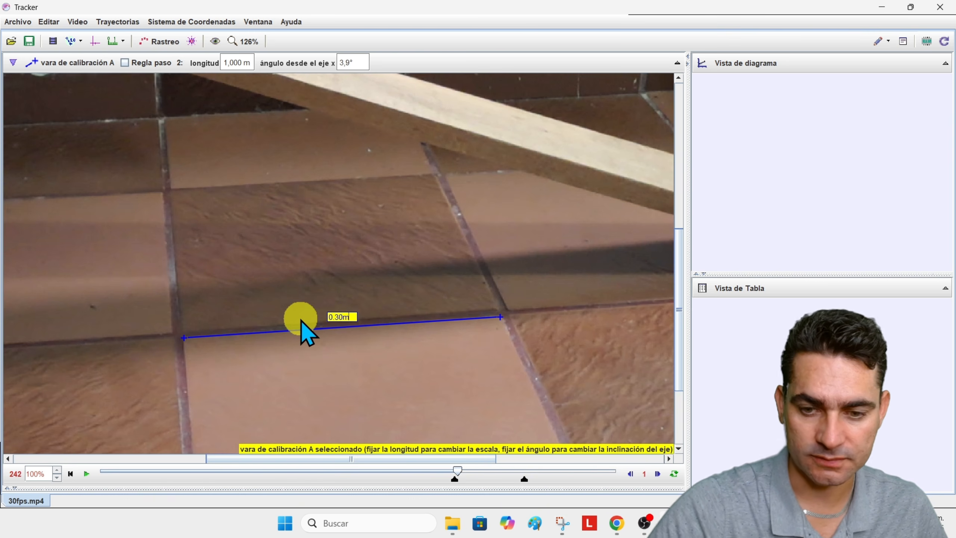
key("Return")
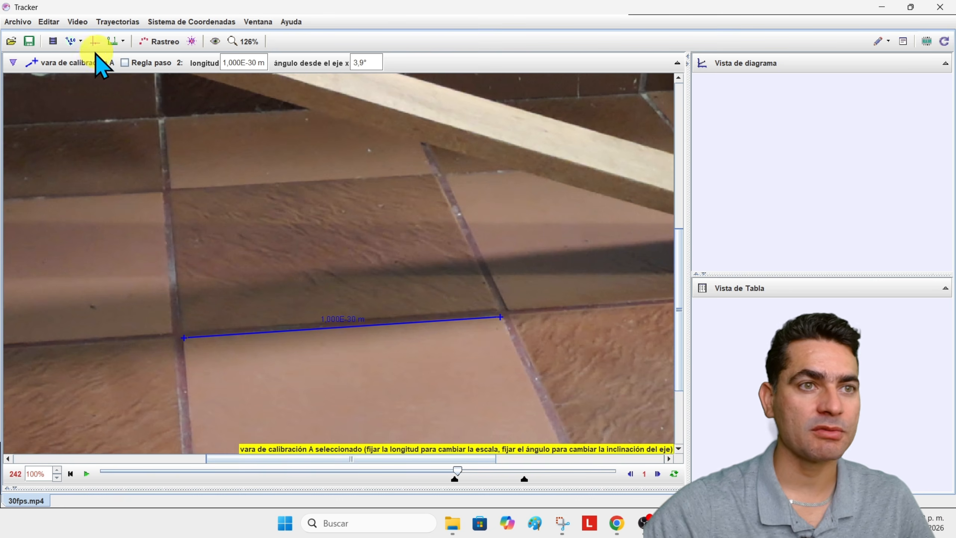
- Check the length, mass, time and angle units in the unit settings
left_click(50, 23)
mouse_move(72, 138)
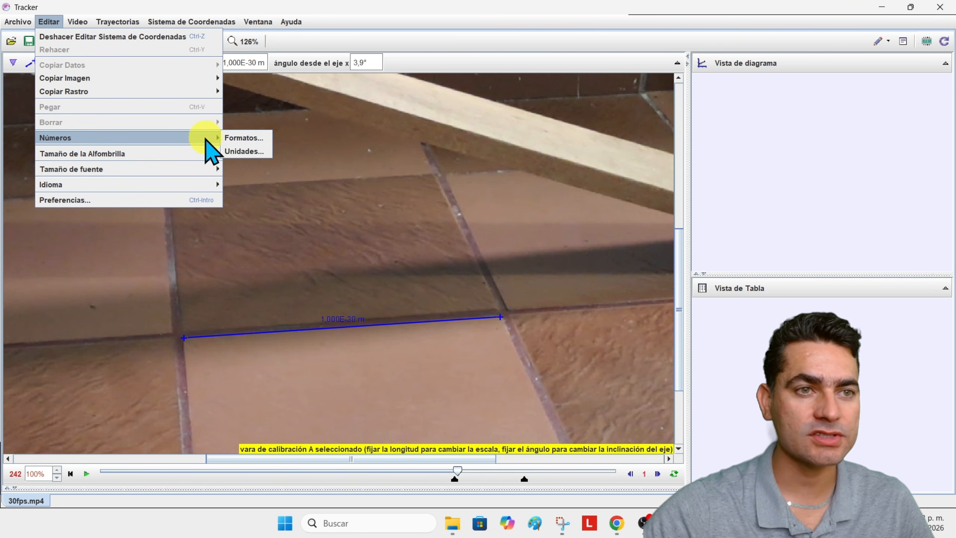
left_click(241, 151)
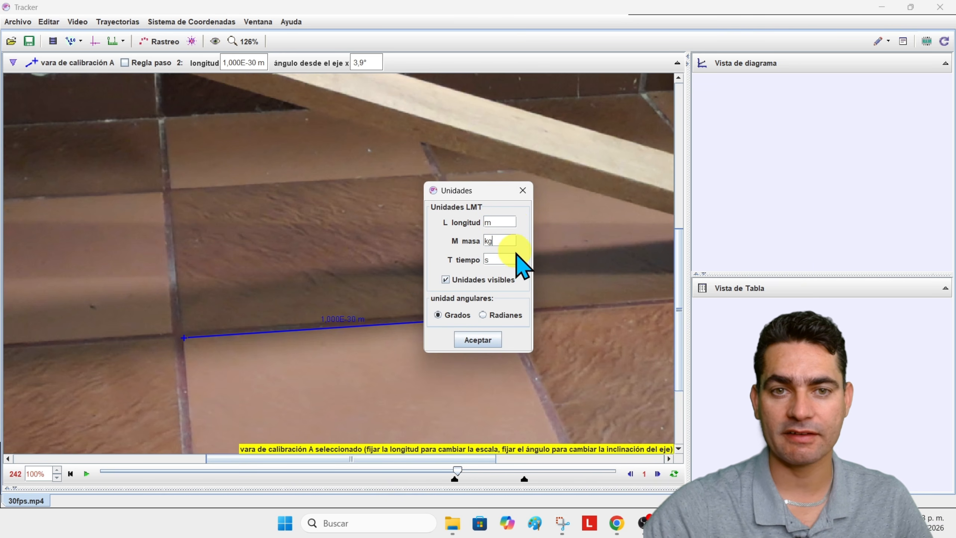
left_click(475, 340)
- Set the calibration stick's length to 0,300 m using a decimal comma
left_click(322, 320)
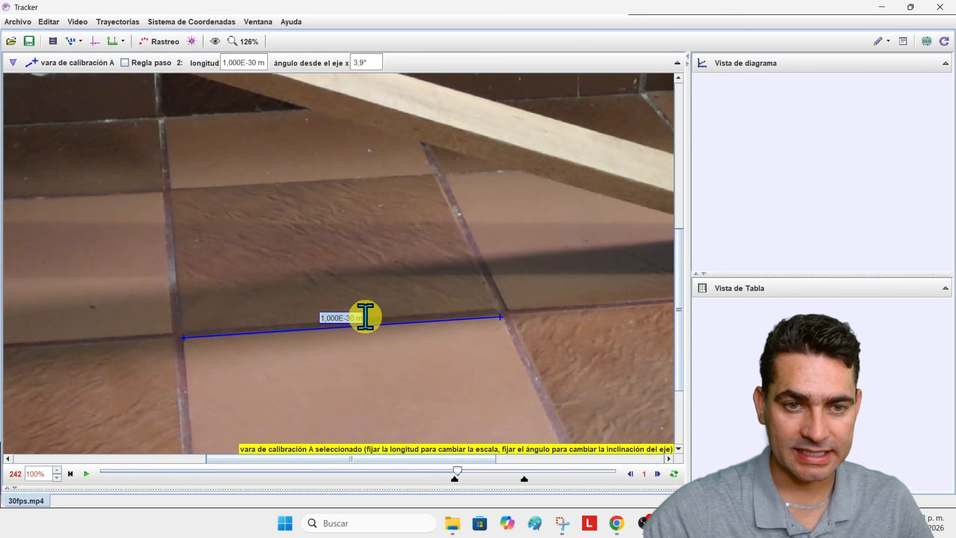
left_click_drag(355, 317, 293, 328)
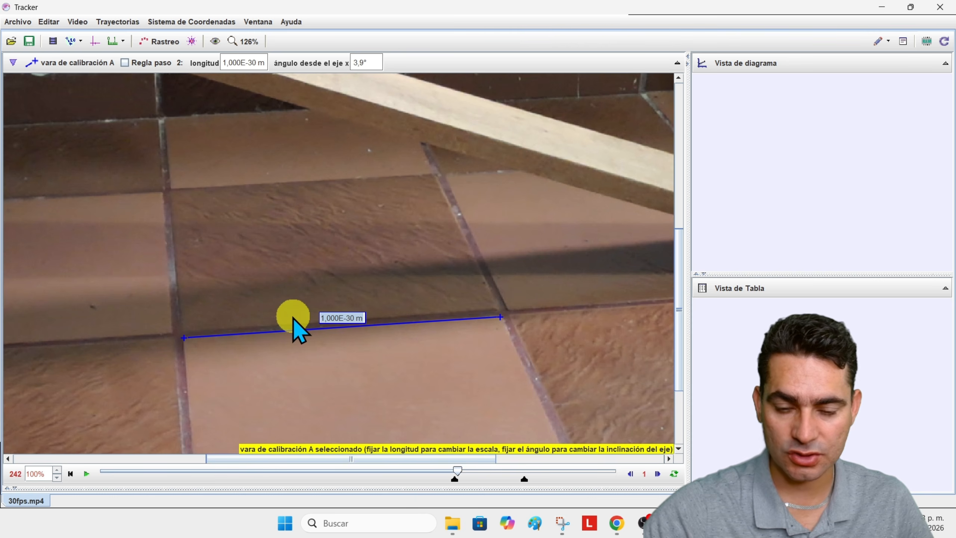
left_click(351, 317)
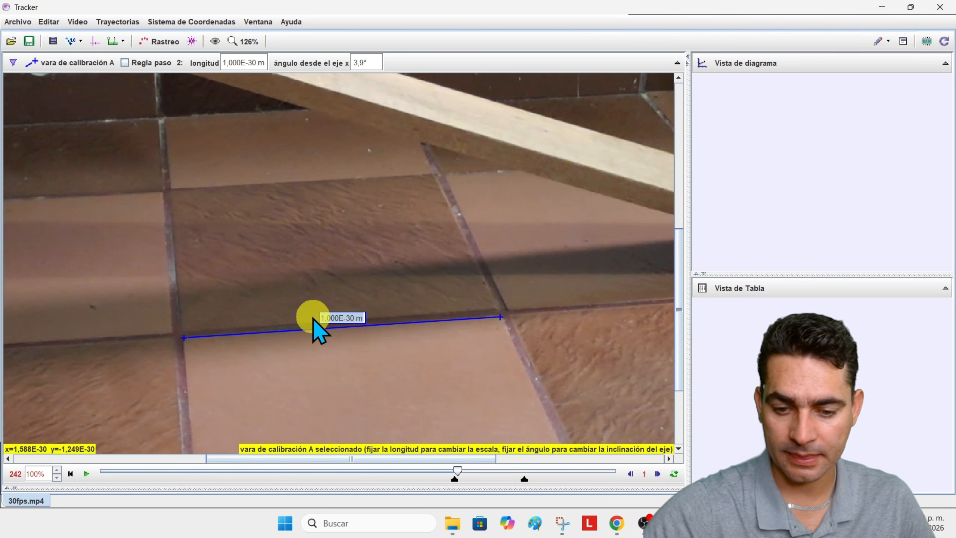
type("0,3")
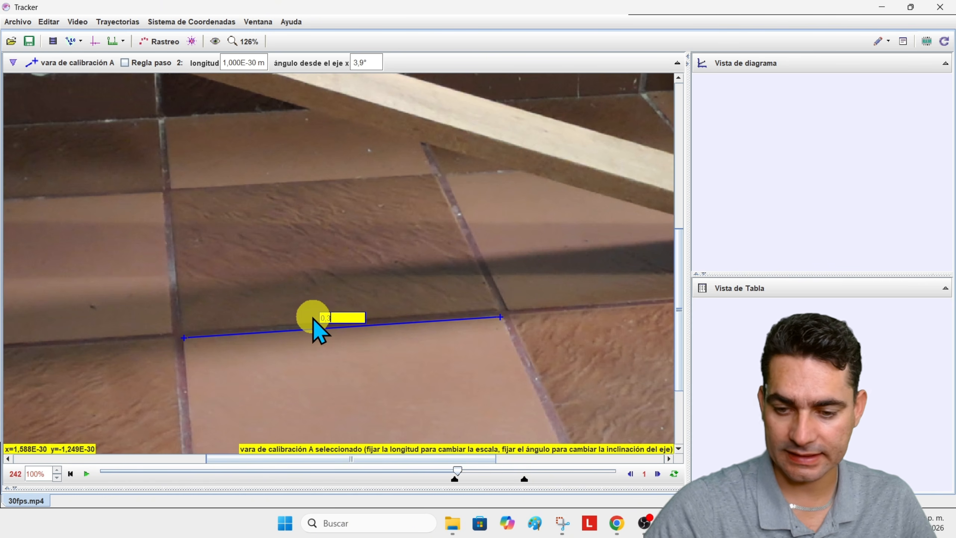
type("00 m")
key("Return")
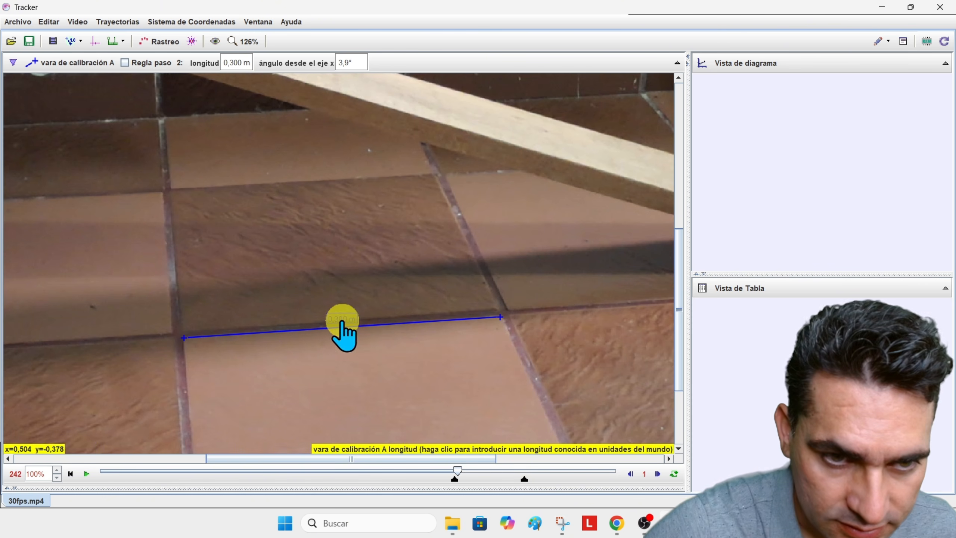
- Show the coordinate axes and place their origin at the block's lower edge on the ramp, at about pixel 308, 260
scroll(446, 317, "down", 4)
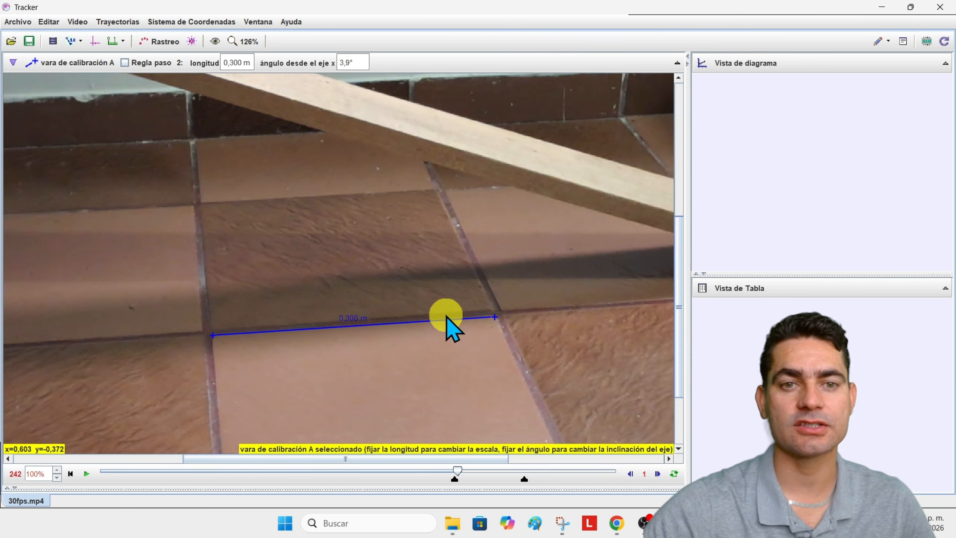
scroll(446, 326, "up", 6)
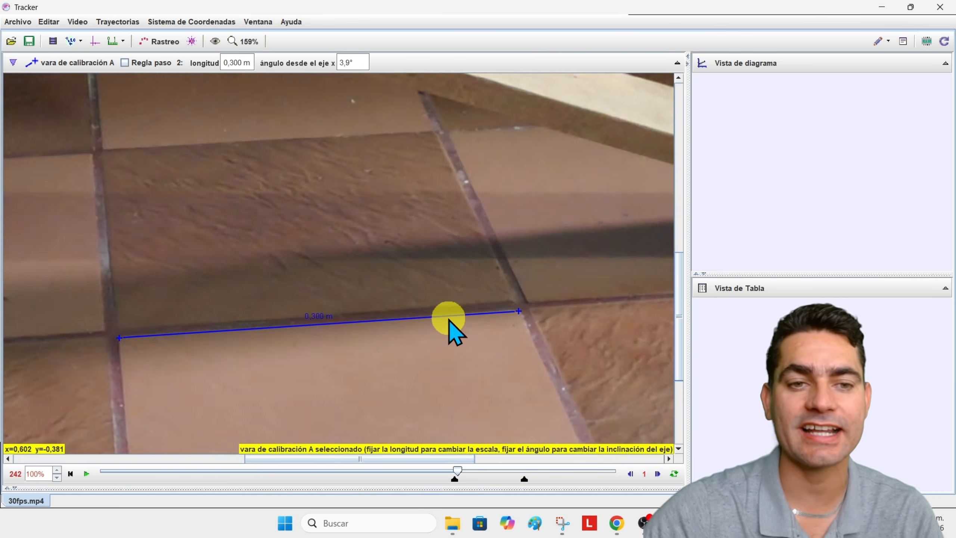
scroll(448, 320, "down", 14)
scroll(395, 305, "up", 5)
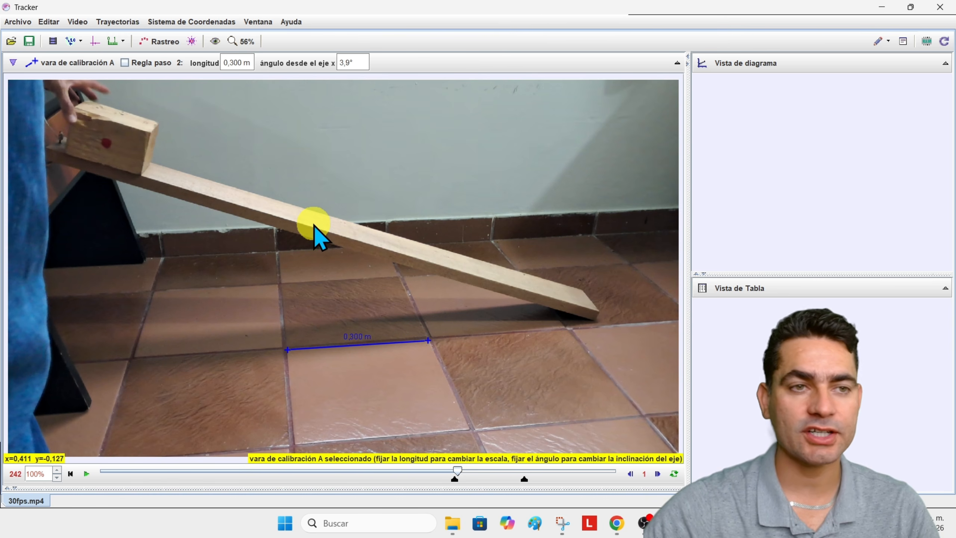
scroll(300, 178, "down", 2)
scroll(300, 177, "up", 2)
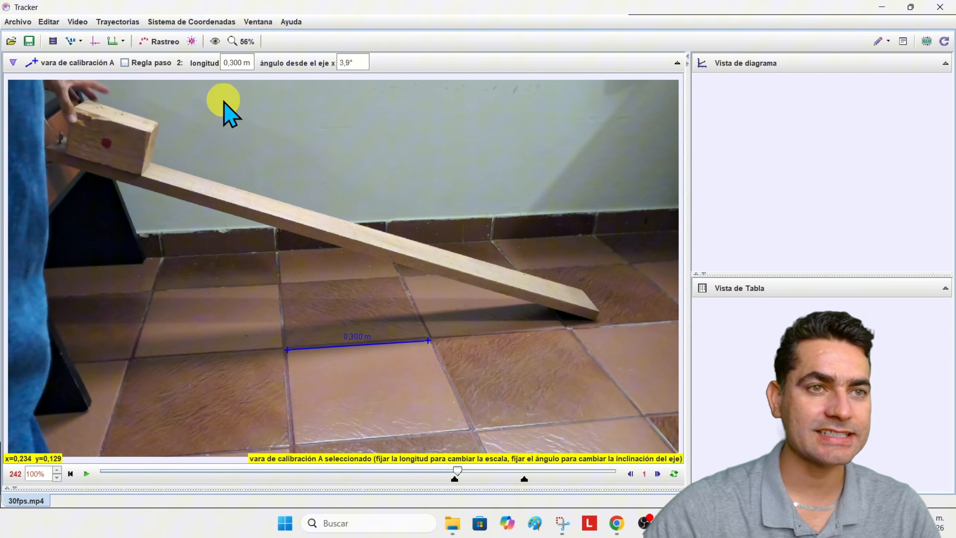
left_click(94, 41)
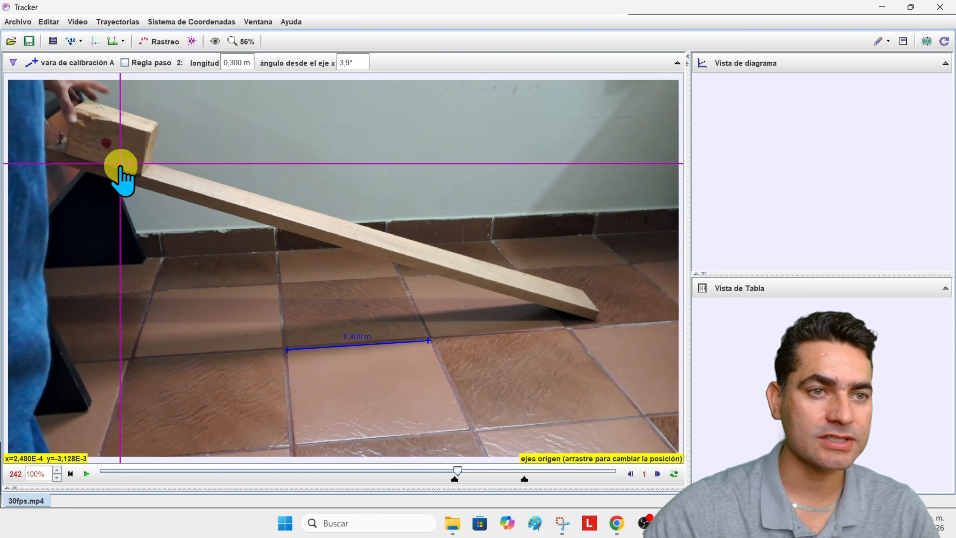
mouse_move(124, 167)
left_mouse_down()
mouse_move(107, 150)
mouse_move(115, 171)
left_mouse_up()
scroll(235, 139, "up", 4)
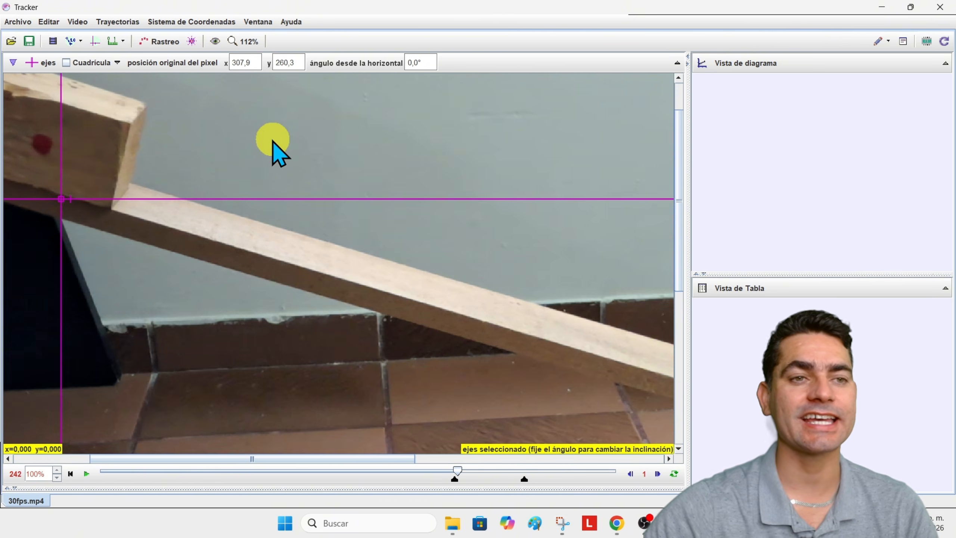
scroll(380, 239, "down", 4)
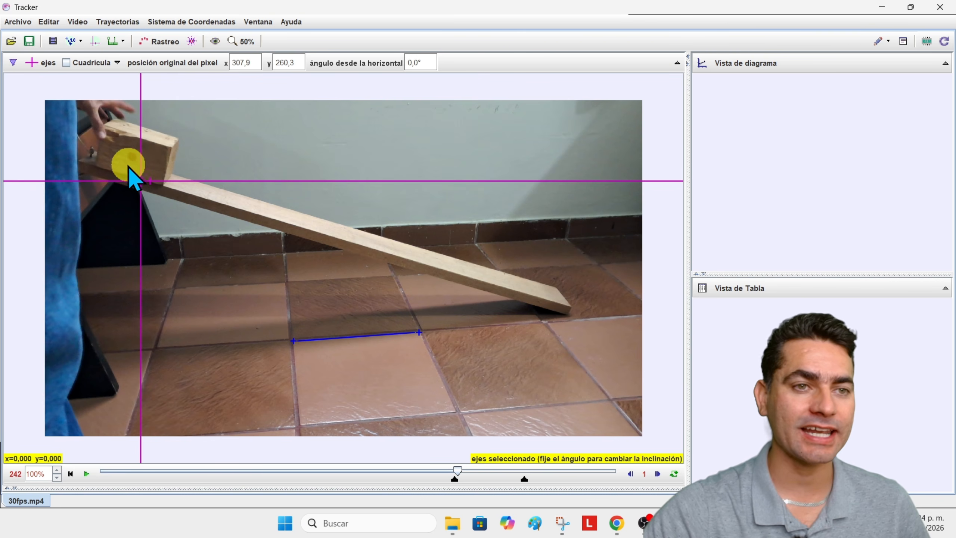
- Move the axes' origin to the block's red mark at pixel 280, 184 and tilt the x axis to -16,5°, parallel to the ramp
left_click_drag(140, 181, 131, 158)
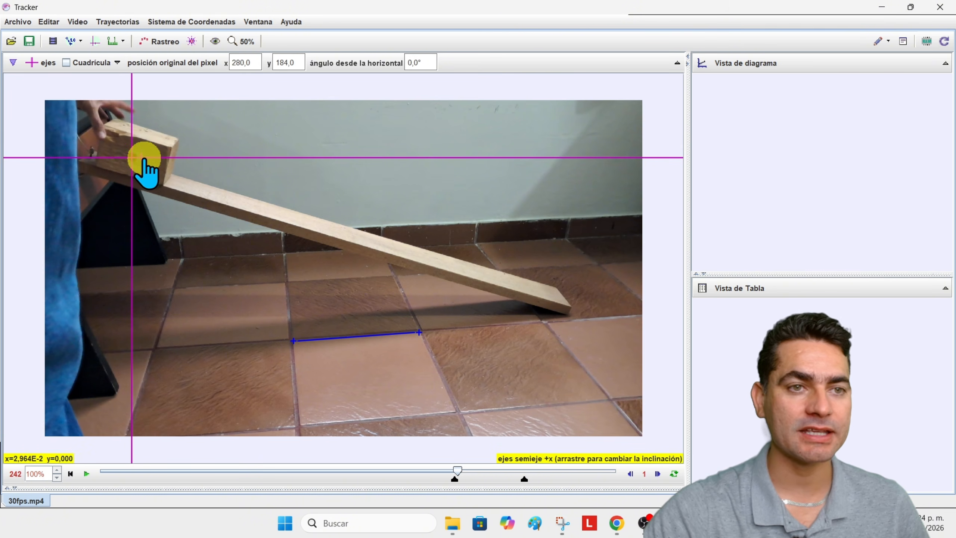
left_click_drag(145, 156, 565, 287)
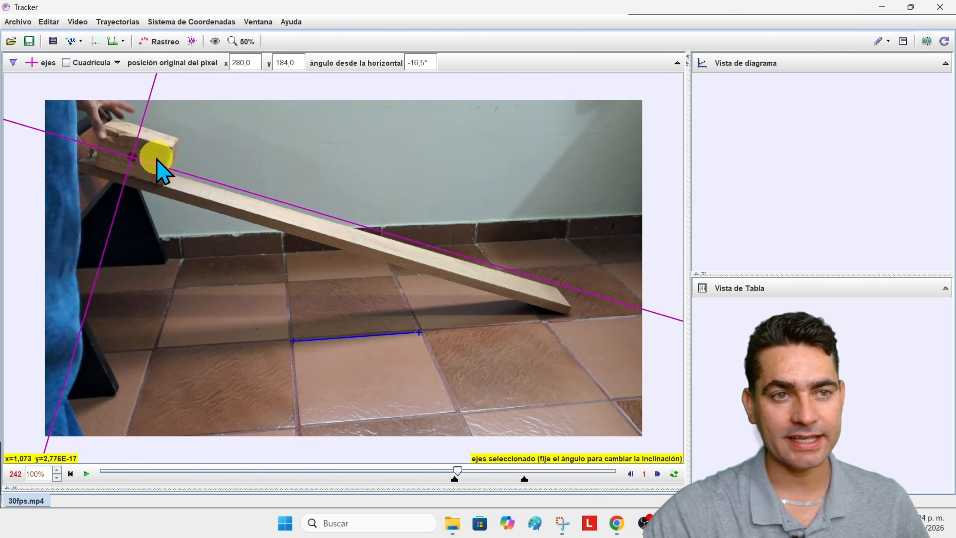
left_click_drag(469, 471, 517, 475)
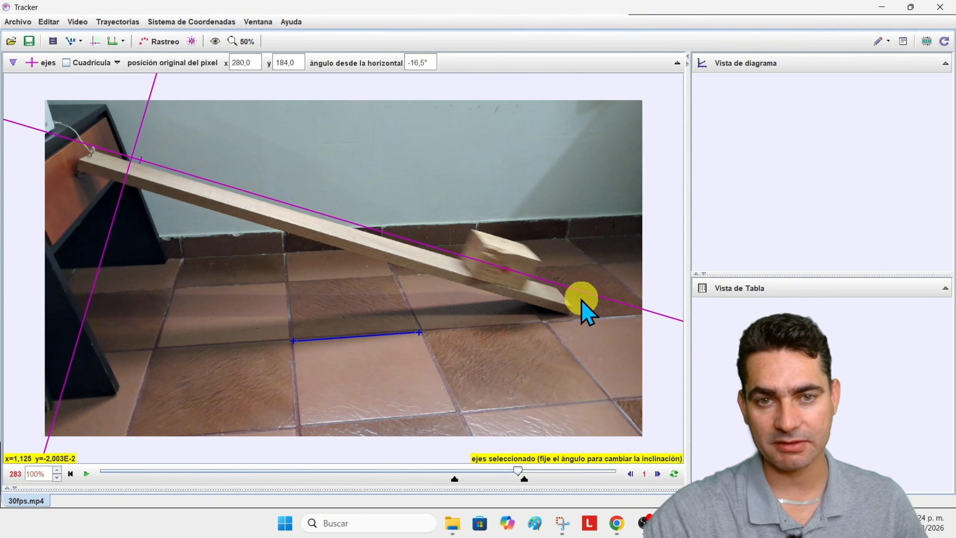
left_click_drag(519, 475, 536, 486)
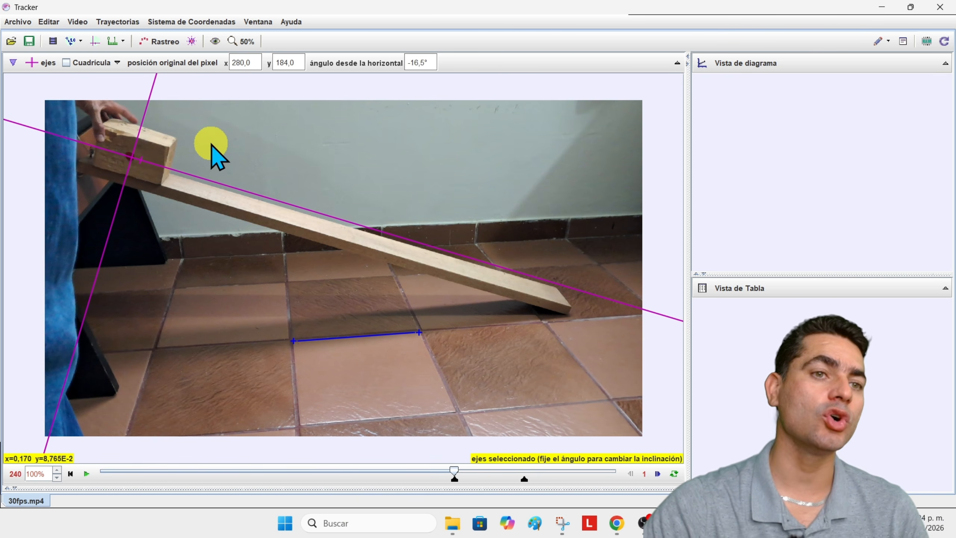
- Create a new point mass (Masa Puntual) track for the block
left_click(161, 42)
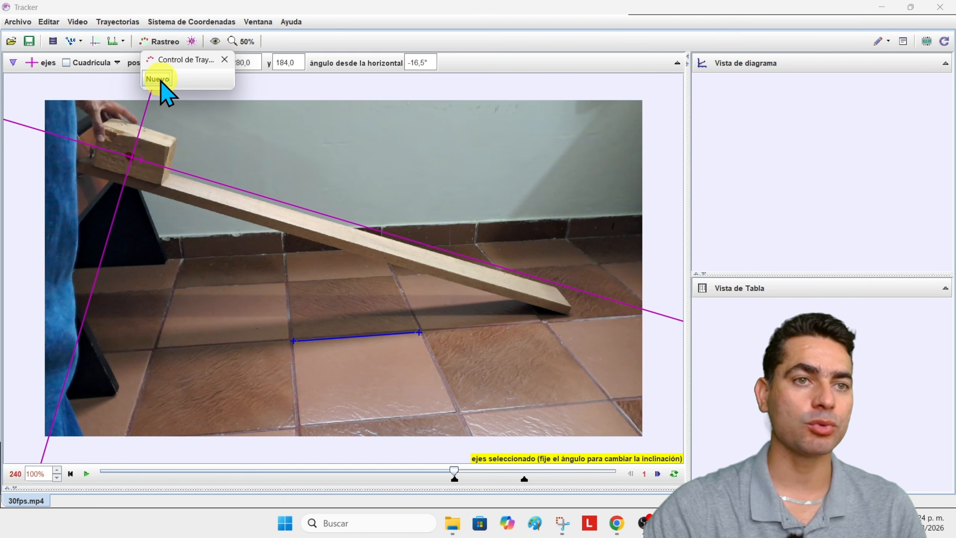
left_click(154, 42)
left_click(159, 43)
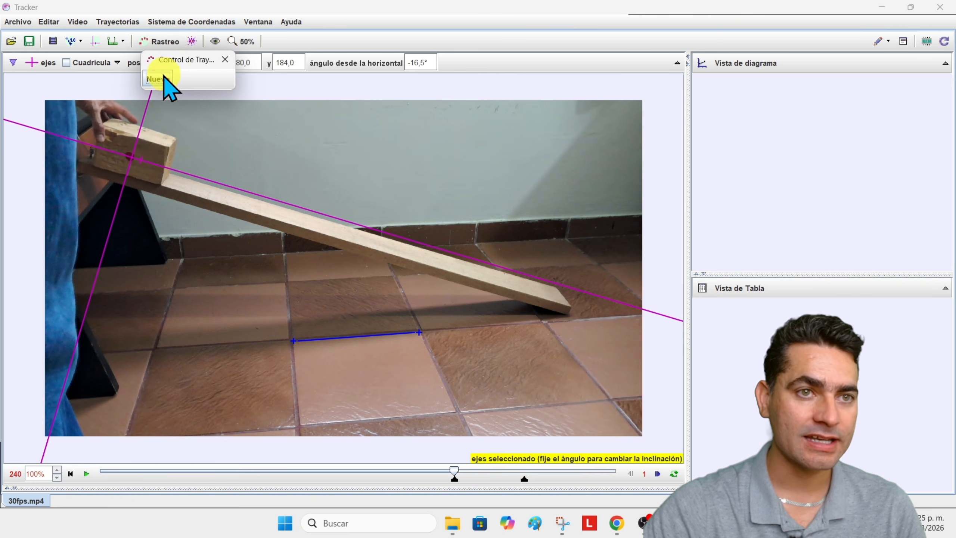
left_click(163, 82)
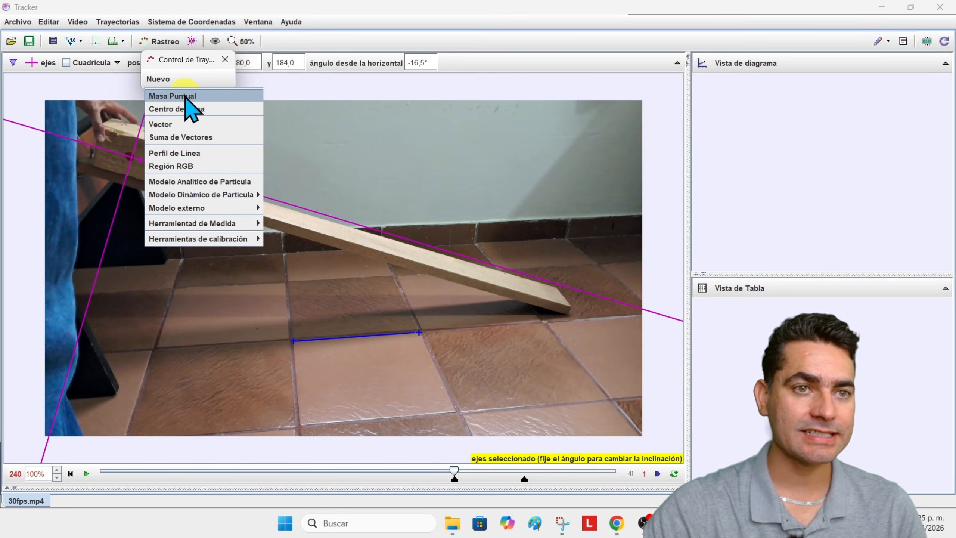
left_click(185, 96)
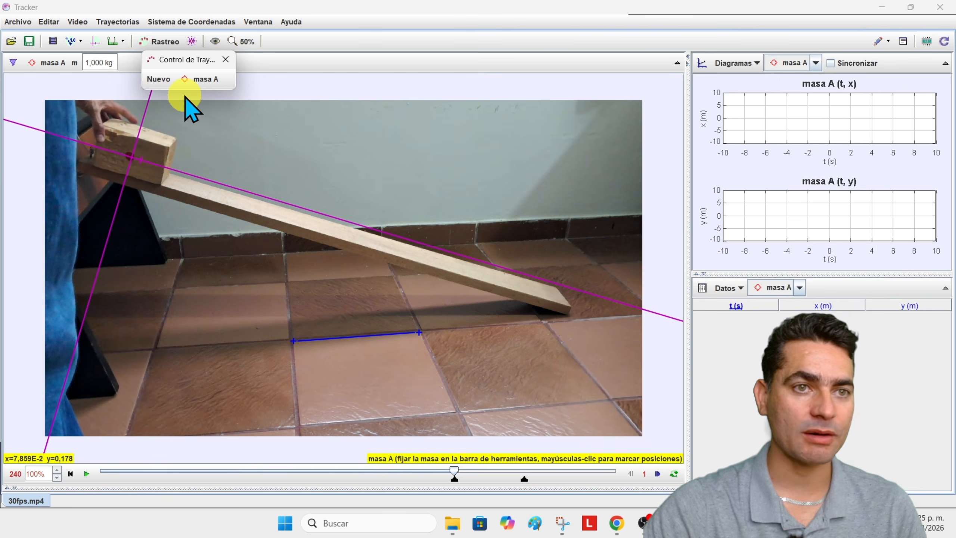
- Rename the point mass track as Bloque
left_click(210, 80)
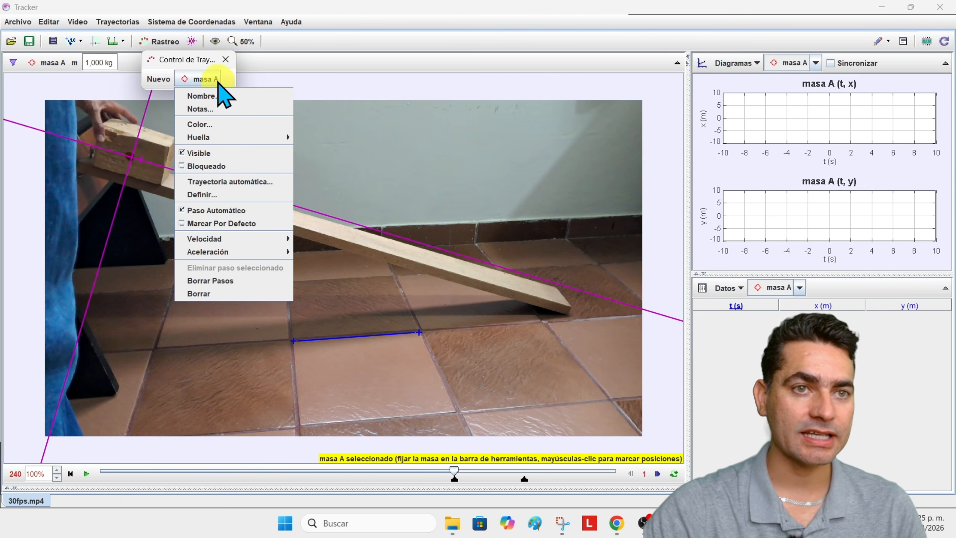
left_click(217, 82)
left_click(209, 80)
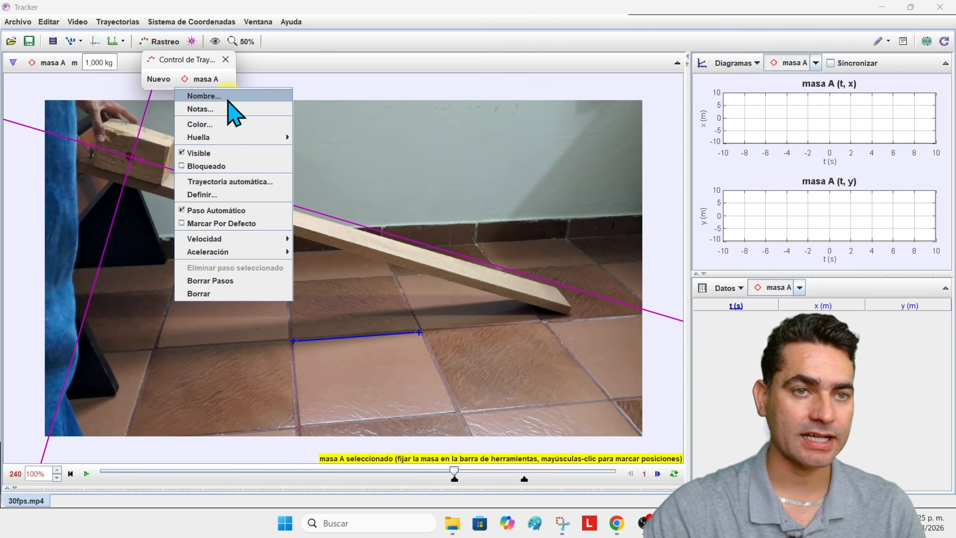
left_click(228, 99)
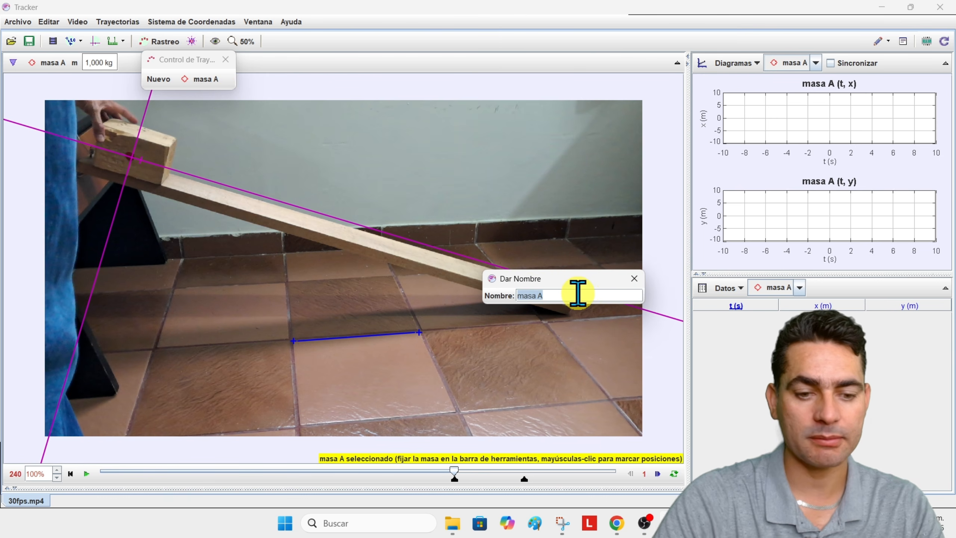
type("Bloque")
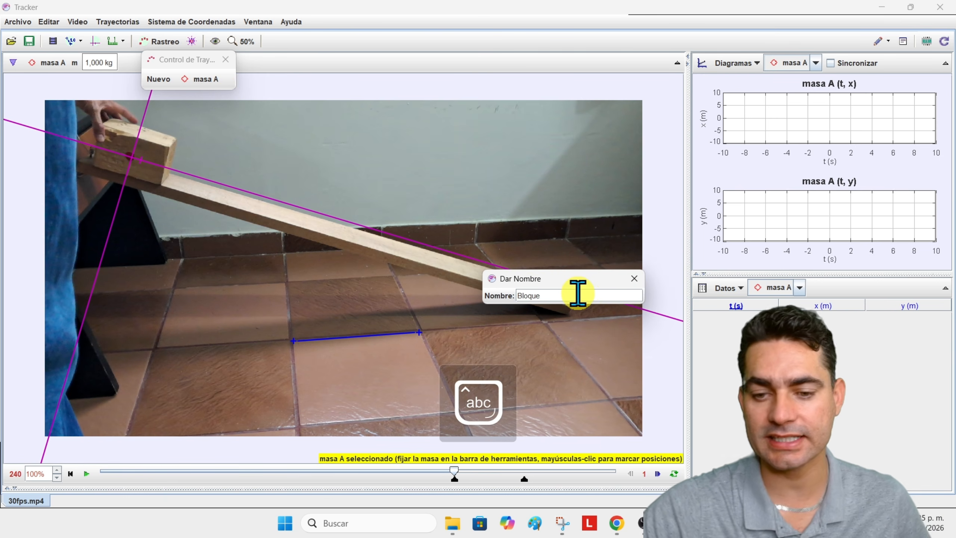
key("Return")
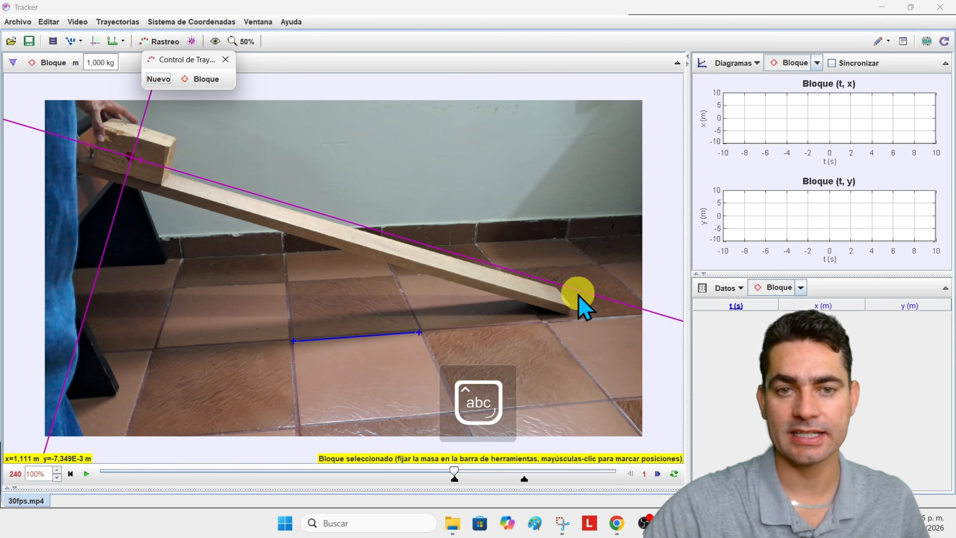
- Set the Bloque track's footprint to the triangle
left_click(186, 84)
mouse_move(229, 138)
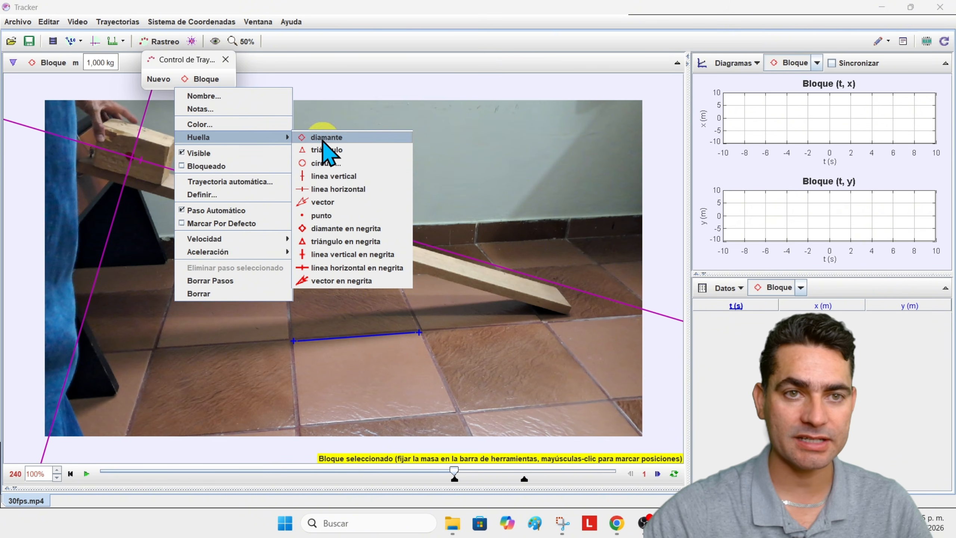
left_click(327, 150)
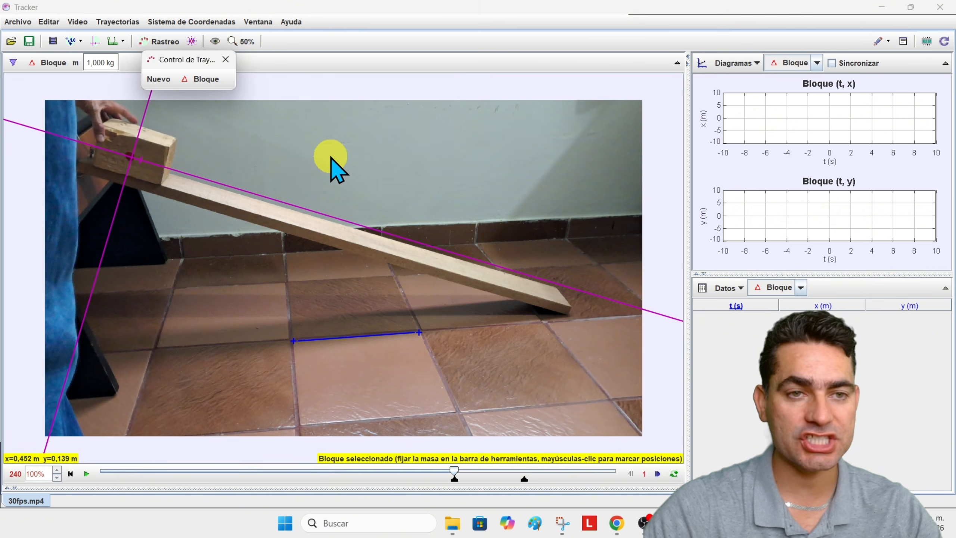
- Define the autotracker key frame for Bloque on the block's red mark in frame 240
key("shift")
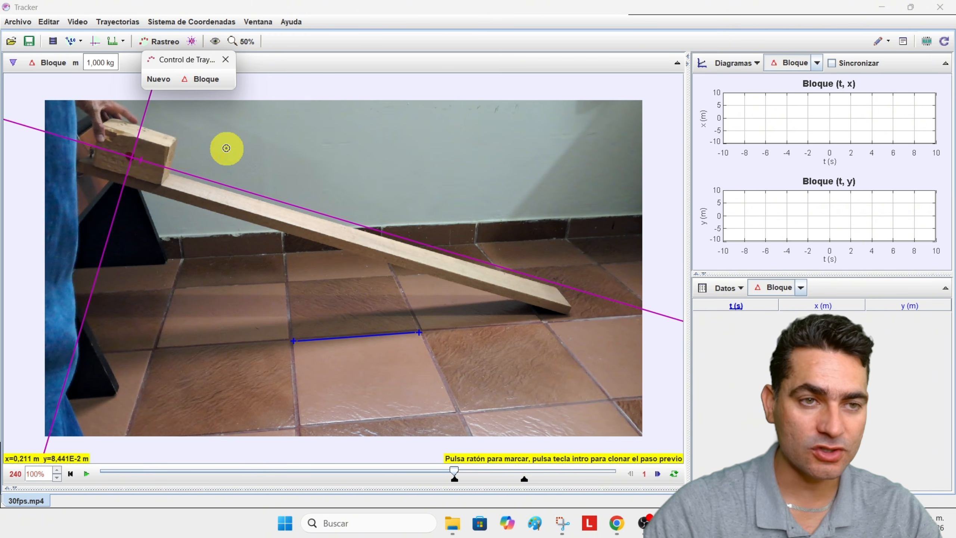
scroll(131, 161, "up", 3)
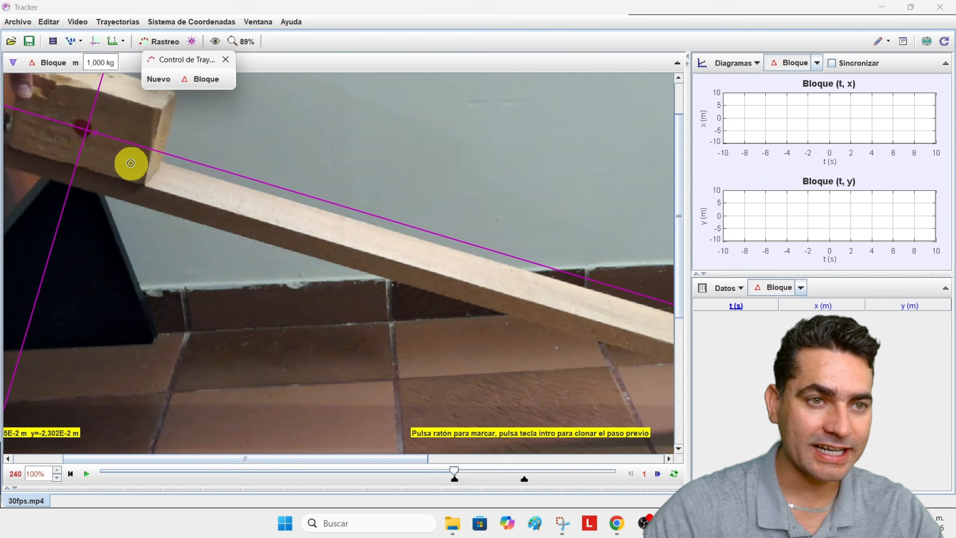
scroll(131, 163, "up", 1)
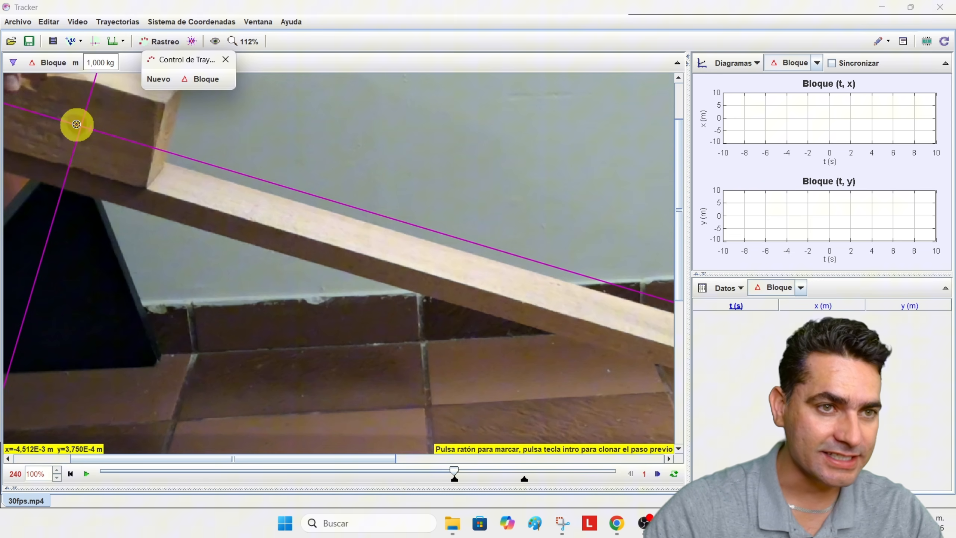
left_click(76, 124, "ctrl+shift")
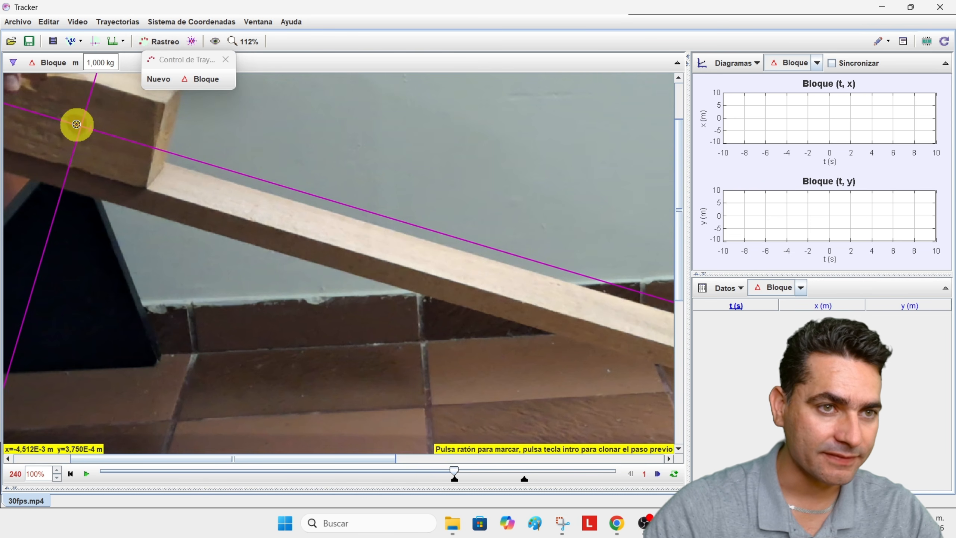
scroll(250, 226, "down", 2)
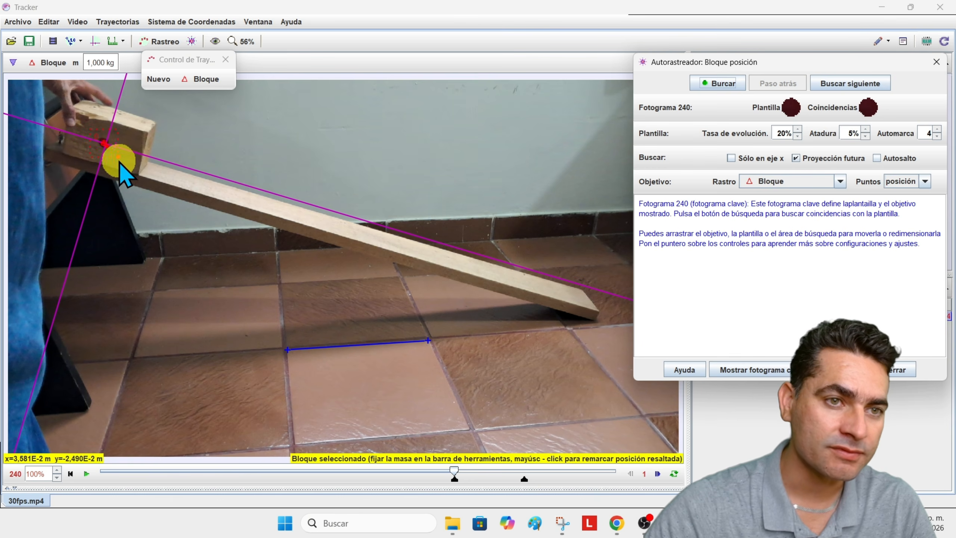
- Enlarge the autotracker's search area to enclose the whole block and start the automatic search from frame 240
left_click_drag(118, 157, 152, 182)
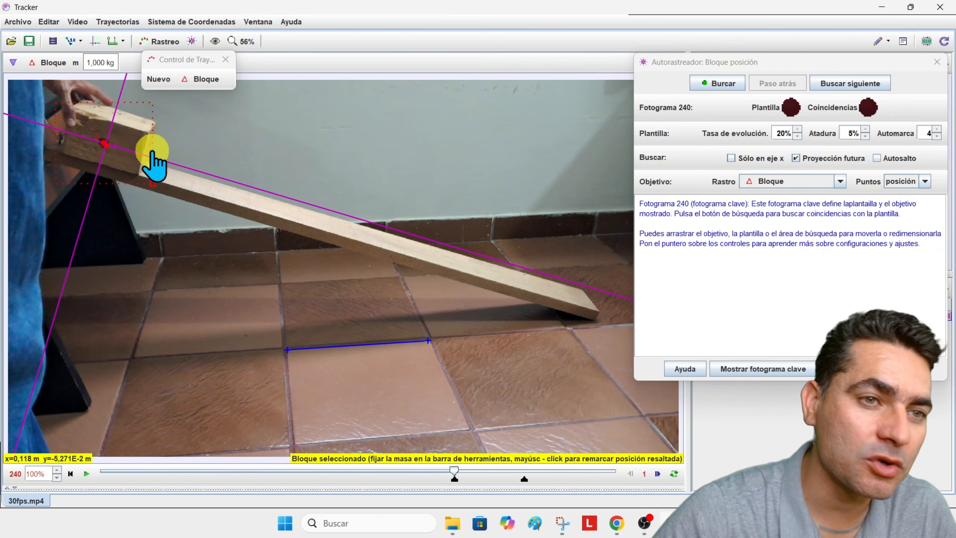
scroll(109, 151, "up", 5)
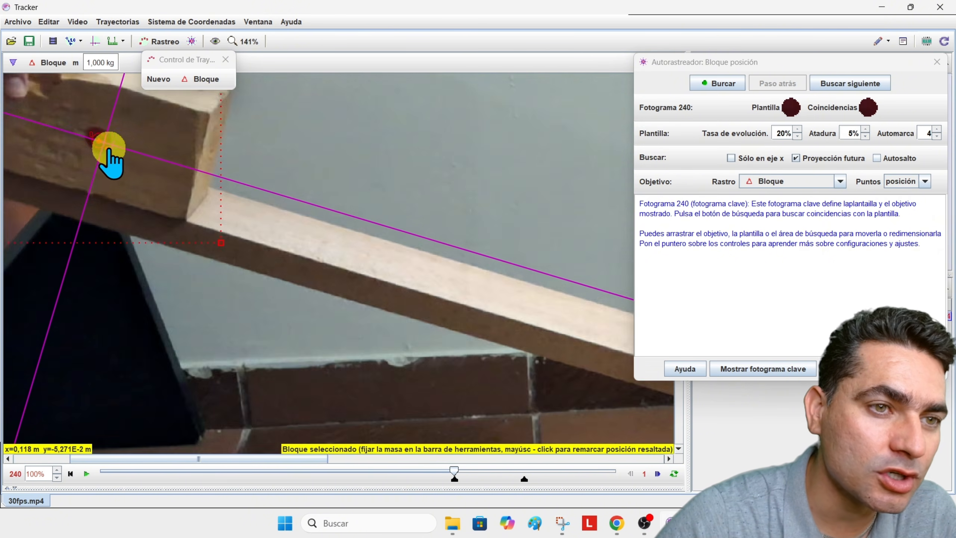
scroll(107, 156, "up", 4)
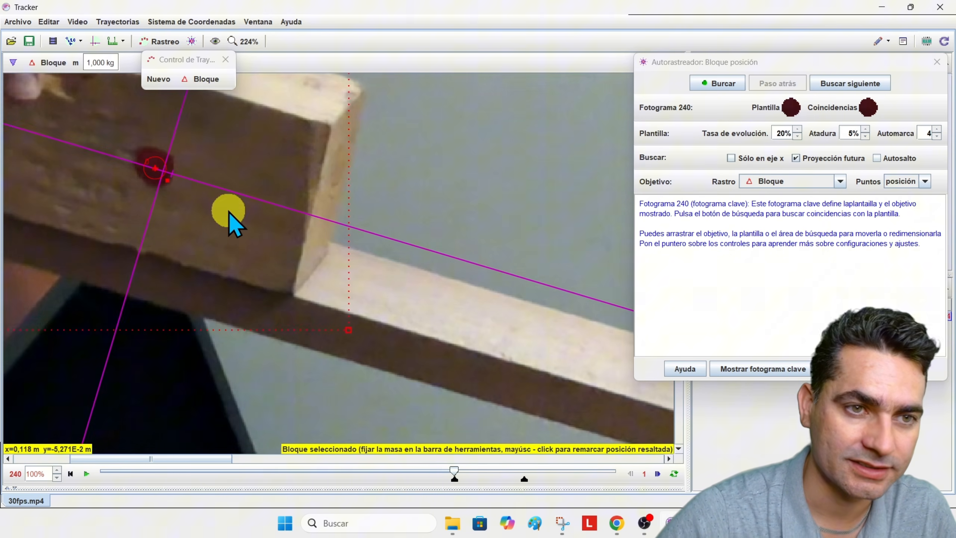
scroll(229, 222, "down", 9)
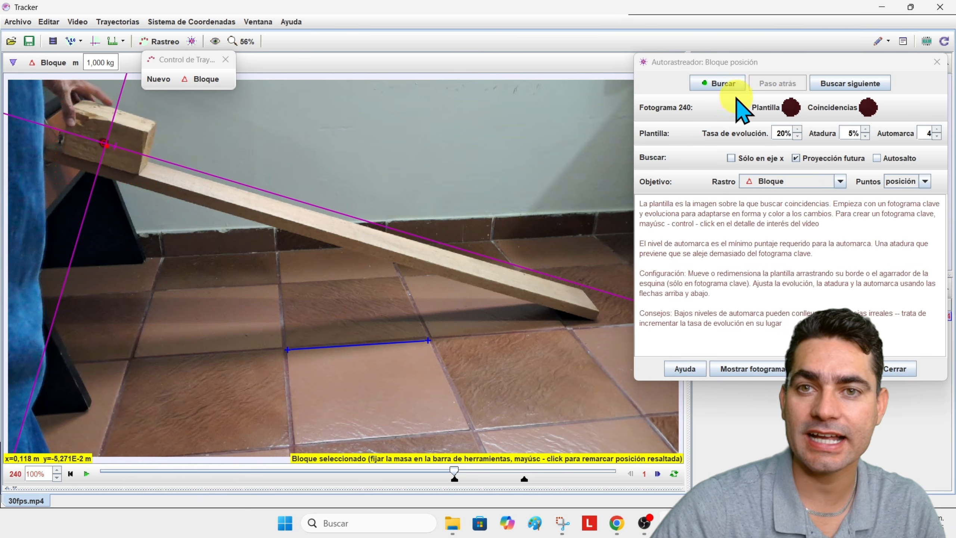
left_click(721, 85)
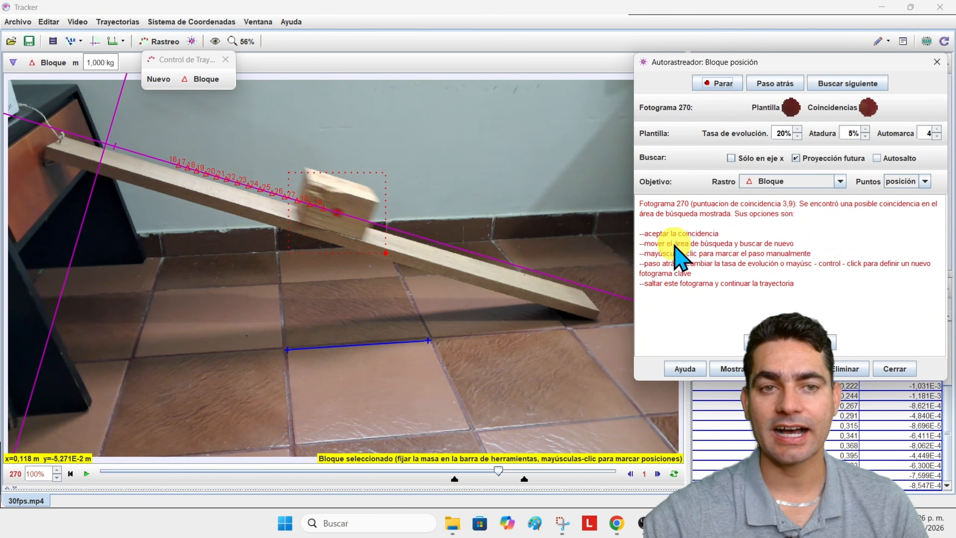
- Mark the block's position manually on its blurred red mark in frame 270 so the automatic search continues
scroll(454, 279, "down", 2)
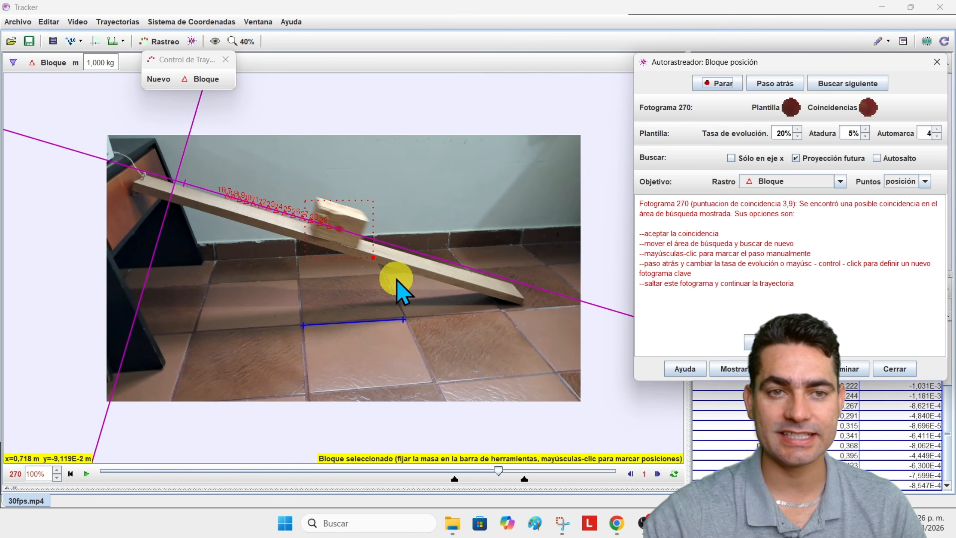
scroll(397, 283, "up", 2)
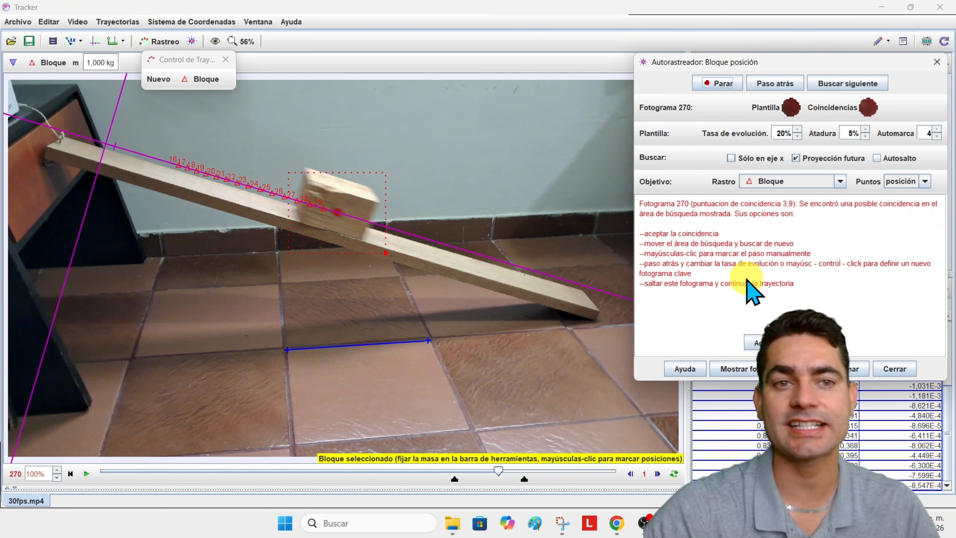
scroll(485, 264, "down", 2)
scroll(393, 245, "up", 5)
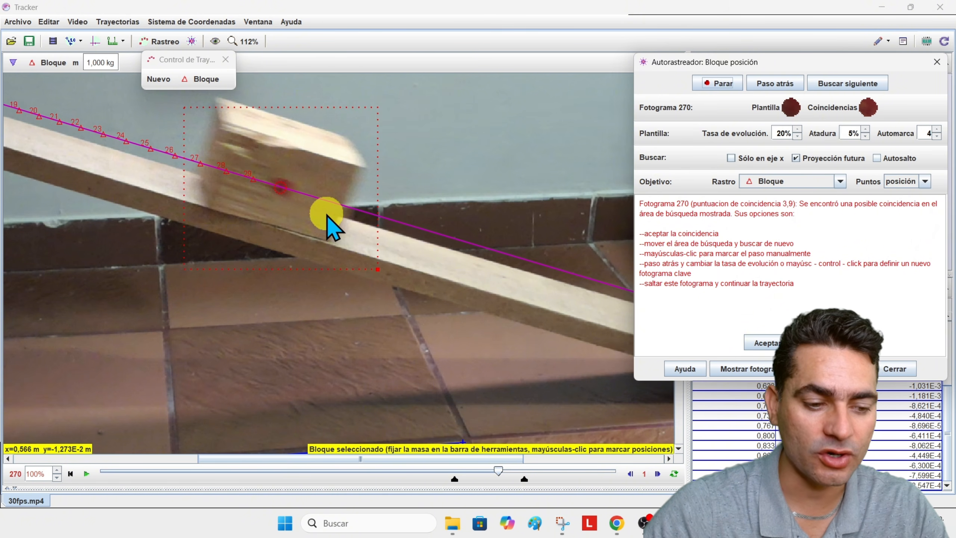
left_click(280, 187, "shift")
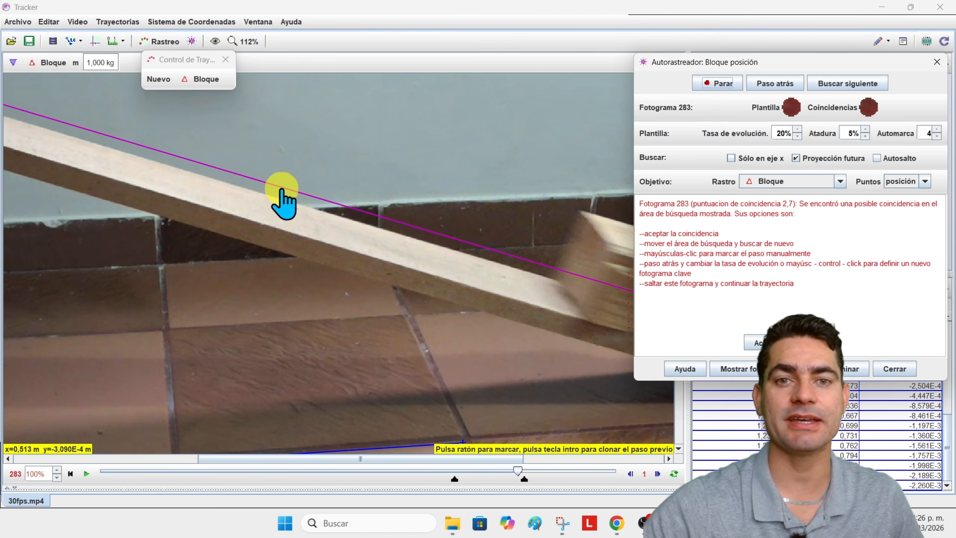
- Mark the block's position manually on its red mark in frame 283, near the ramp's lower end
scroll(309, 229, "down", 5)
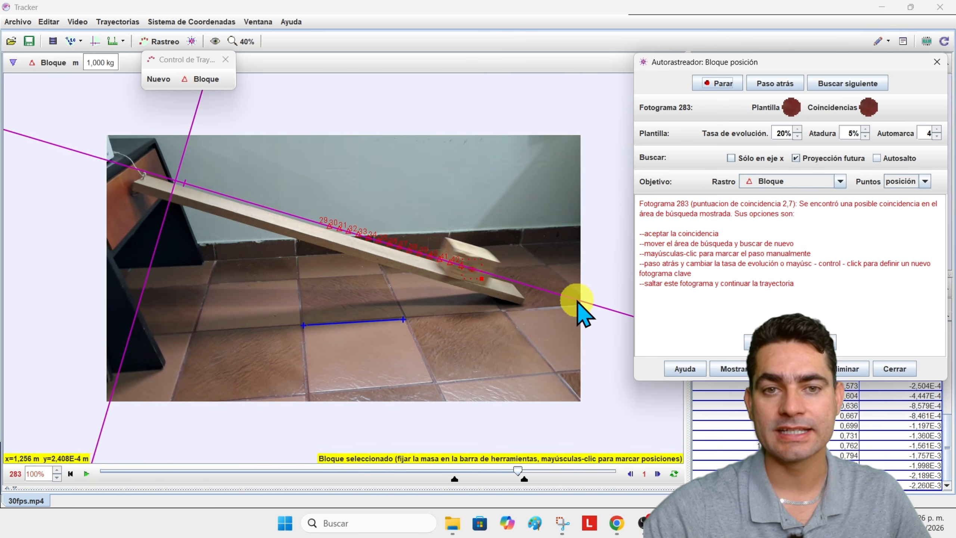
scroll(581, 310, "up", 2)
scroll(577, 309, "up", 2)
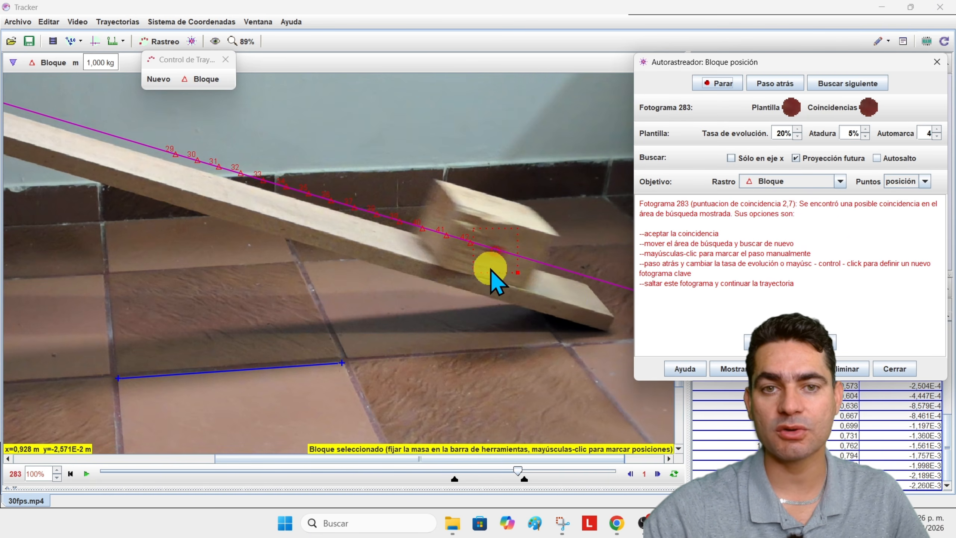
scroll(493, 277, "up", 2)
scroll(448, 271, "down", 4)
scroll(608, 293, "up", 3)
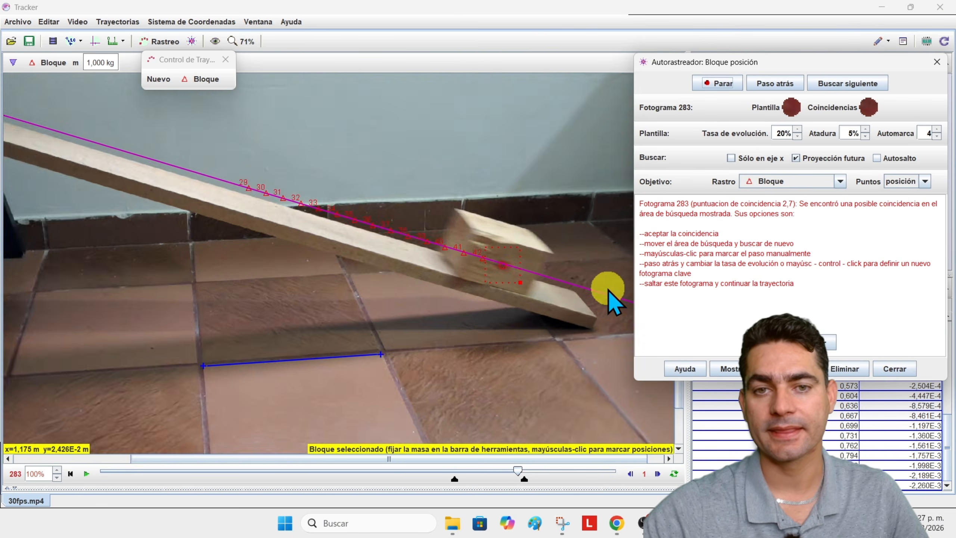
scroll(608, 293, "up", 2)
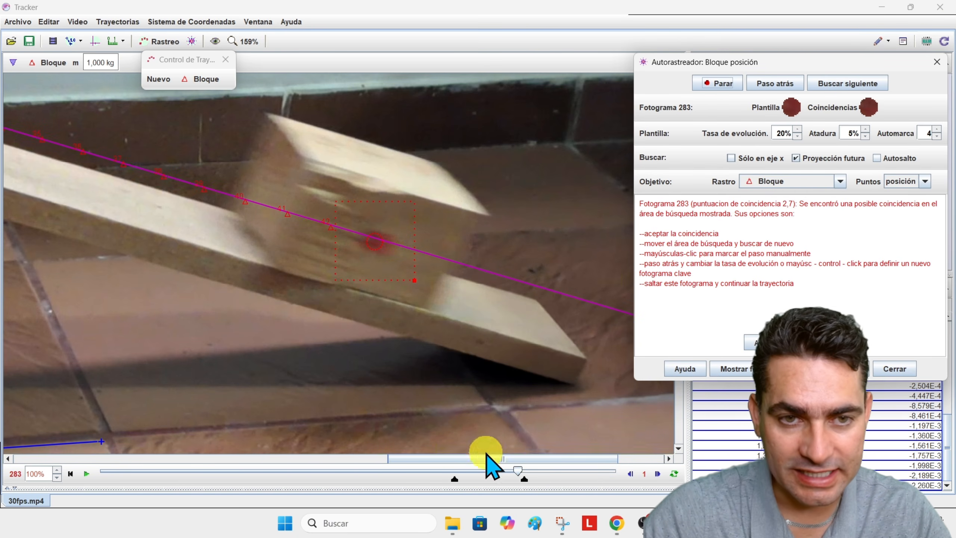
left_click(376, 242, "shift")
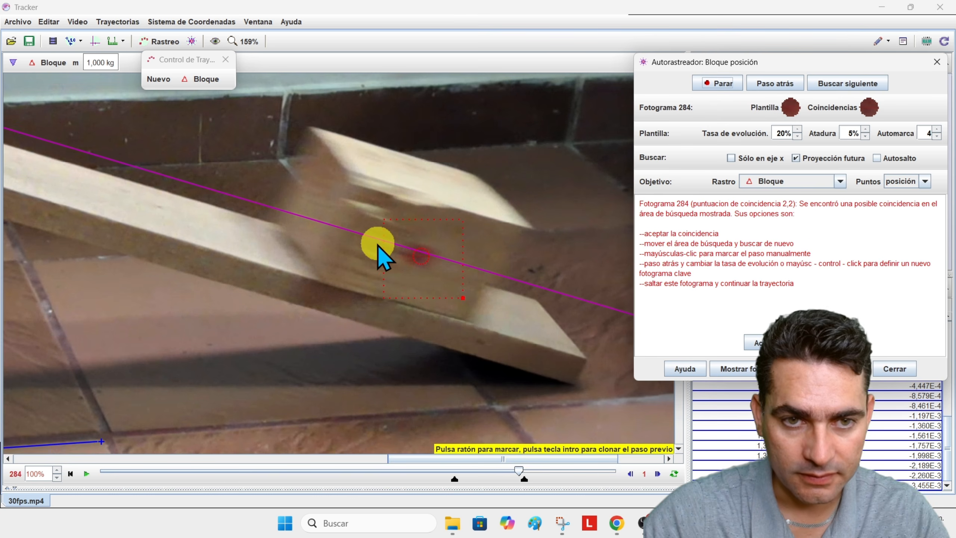
- Enlarge the autotracker's search area around the block in frame 284 and mark its position manually on the blurred red mark
left_click_drag(464, 298, 520, 331)
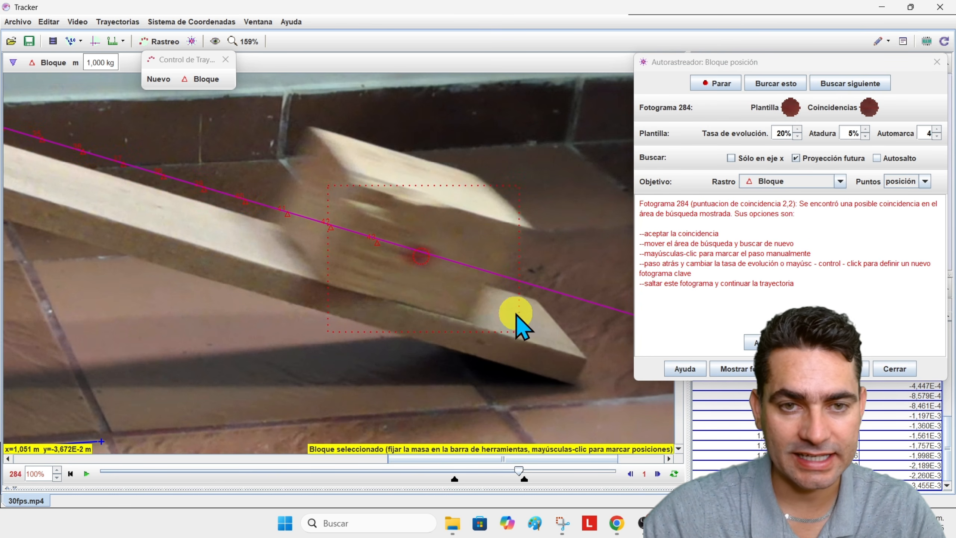
left_click(421, 258, "shift")
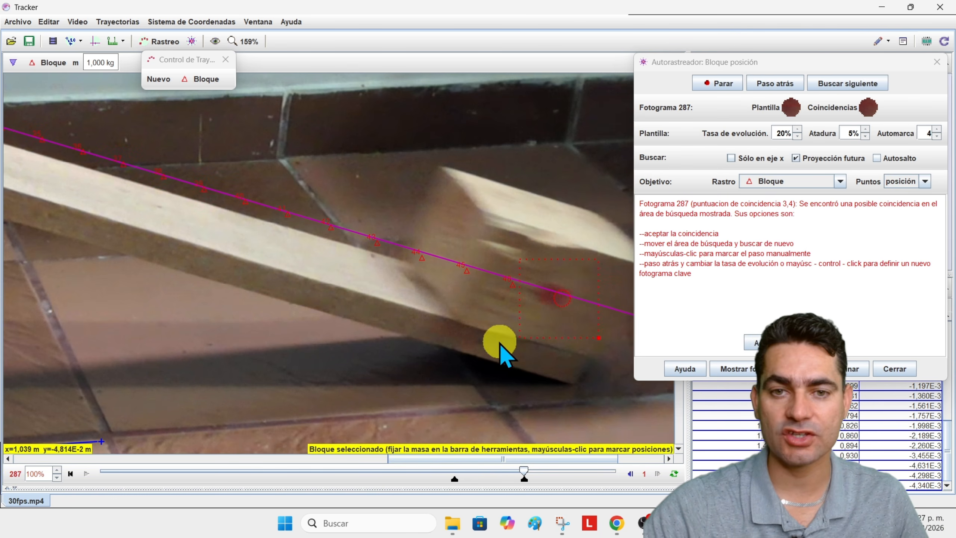
- Define a new autotracker key frame on the block's red mark in frame 287 and close the autotracker
scroll(493, 343, "down", 5)
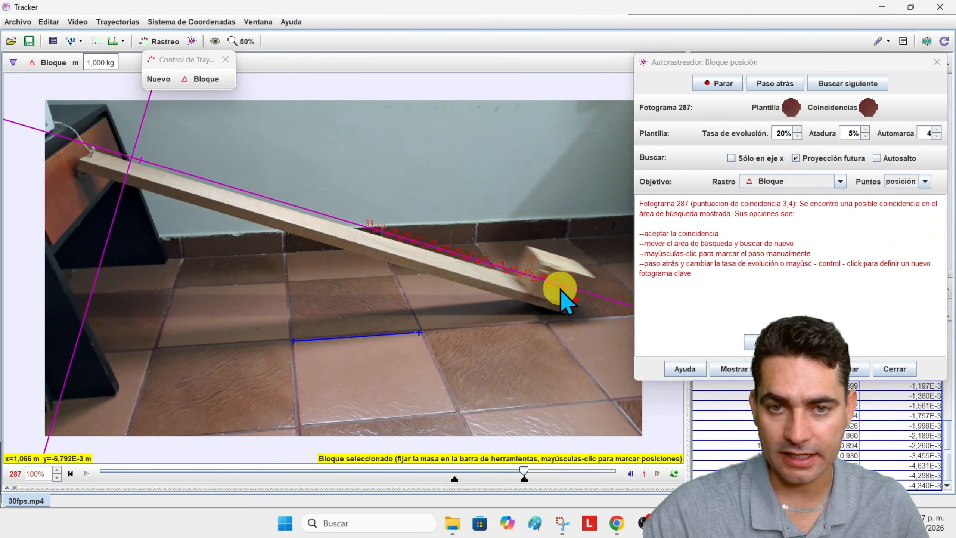
key("shift")
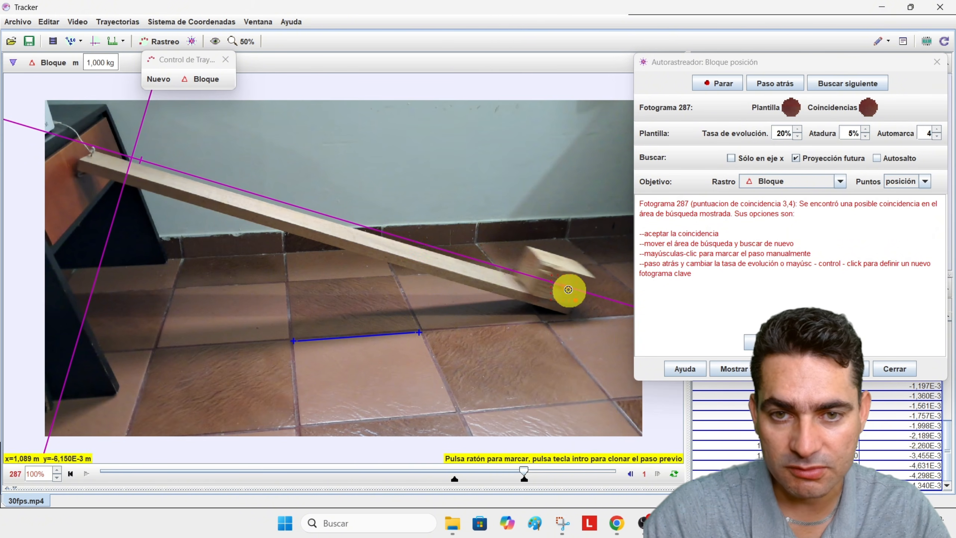
left_click(559, 286, "ctrl+shift")
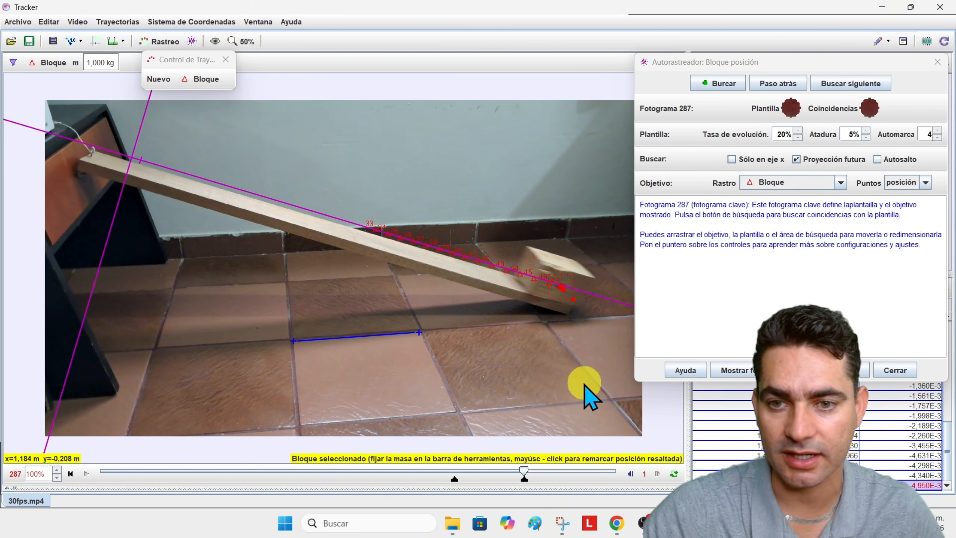
left_click(892, 370)
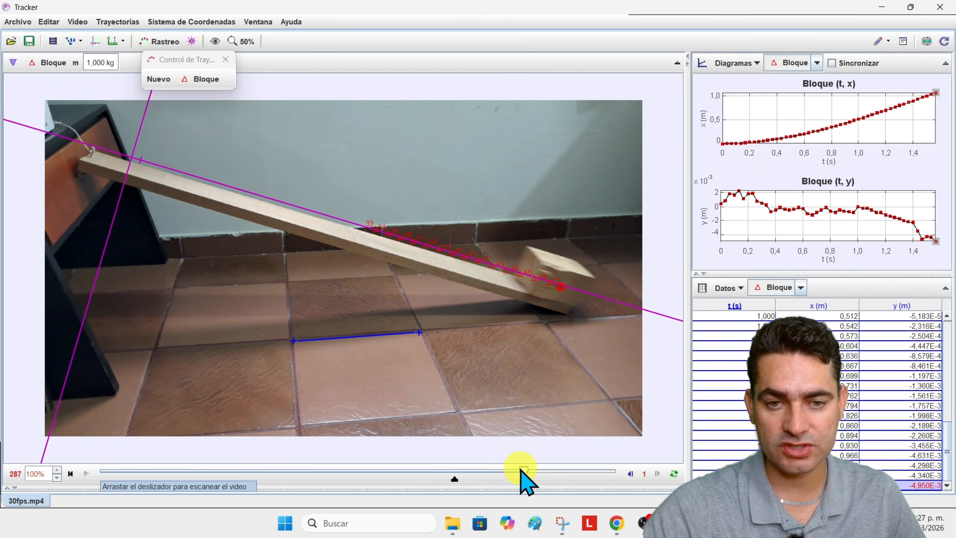
- Play the clip back from near its start to review the tracked positions of Bloque, and stop the playback
left_click(447, 476)
left_click(87, 474)
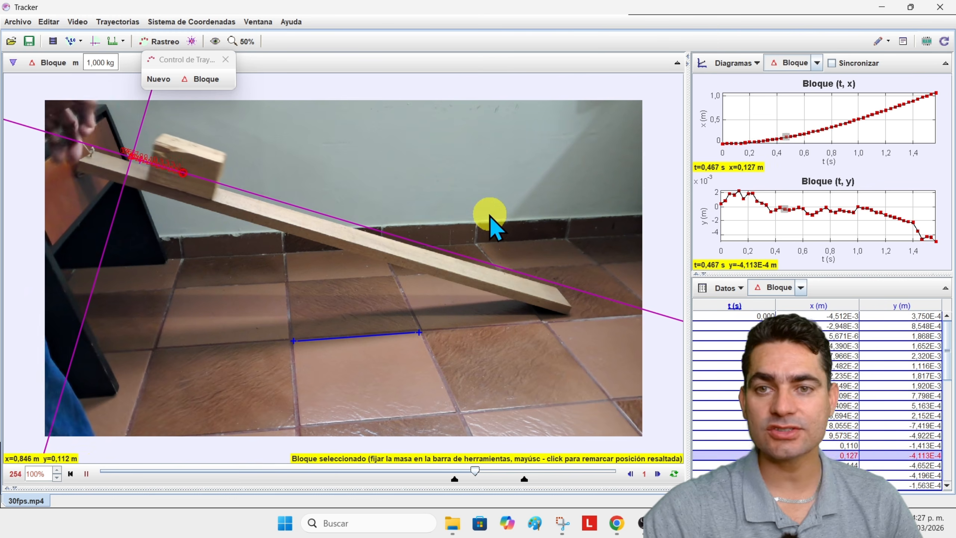
left_click(86, 474)
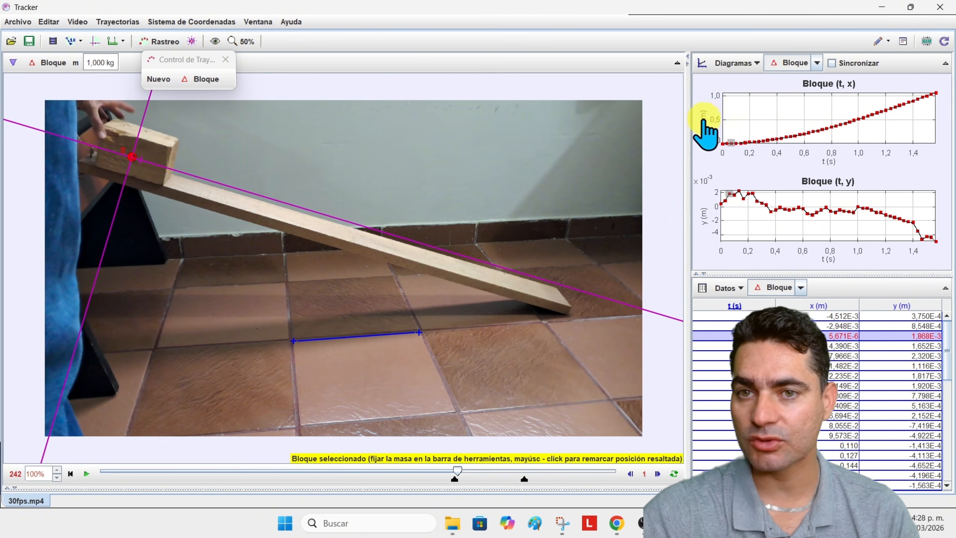
- Change the vertical variable of Bloque's upper graph to vx, the x component of velocity
left_click(719, 141)
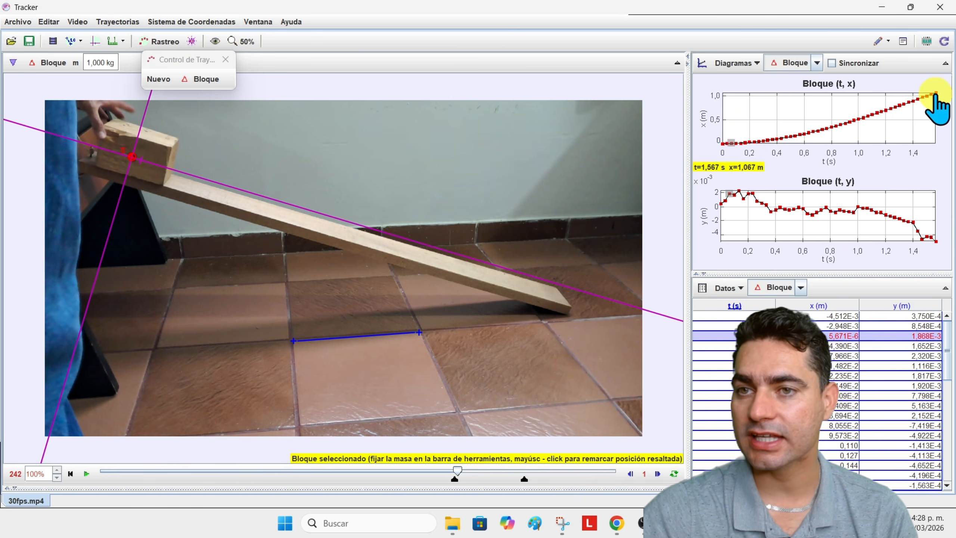
mouse_move(936, 97)
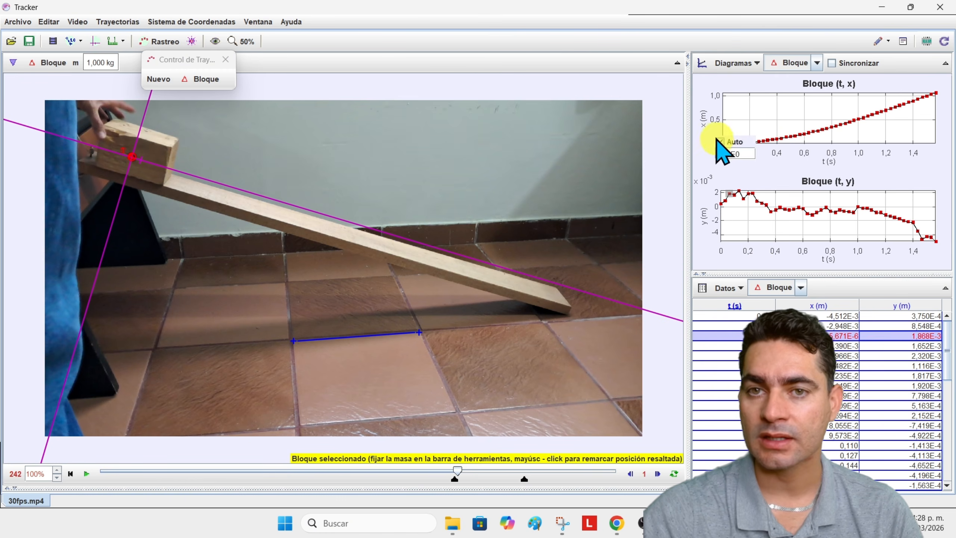
left_click(703, 125)
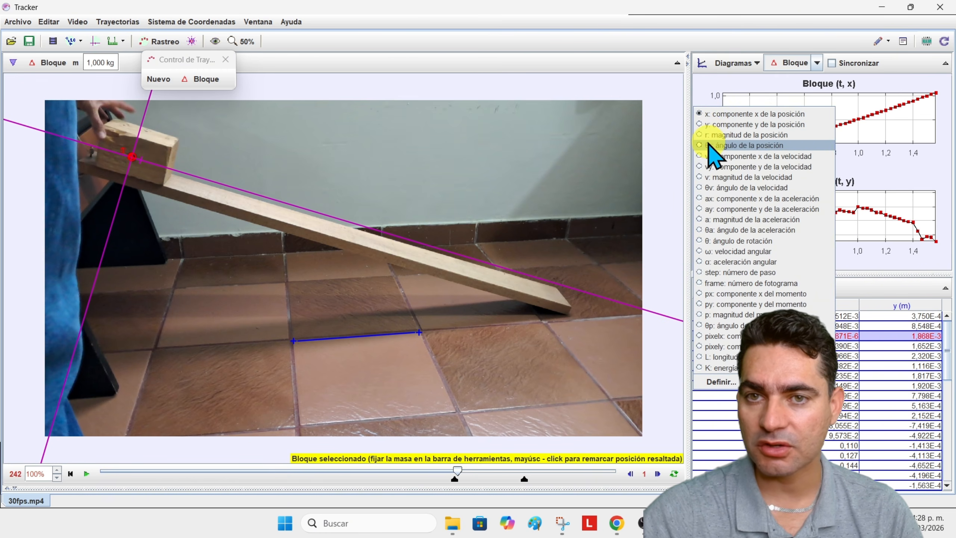
left_click(715, 156)
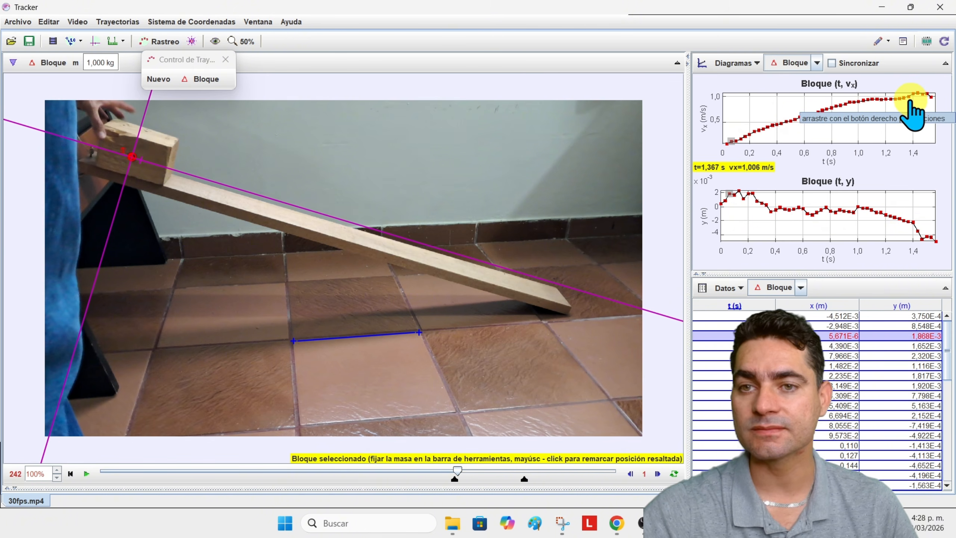
- Maximize the graph view, close the track control window and show only one diagram
left_click(945, 63)
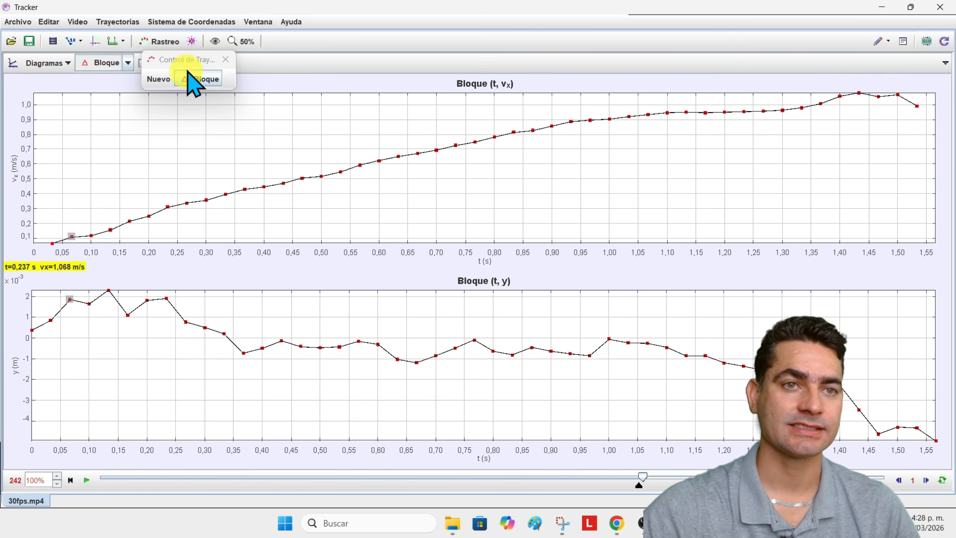
left_click(226, 59)
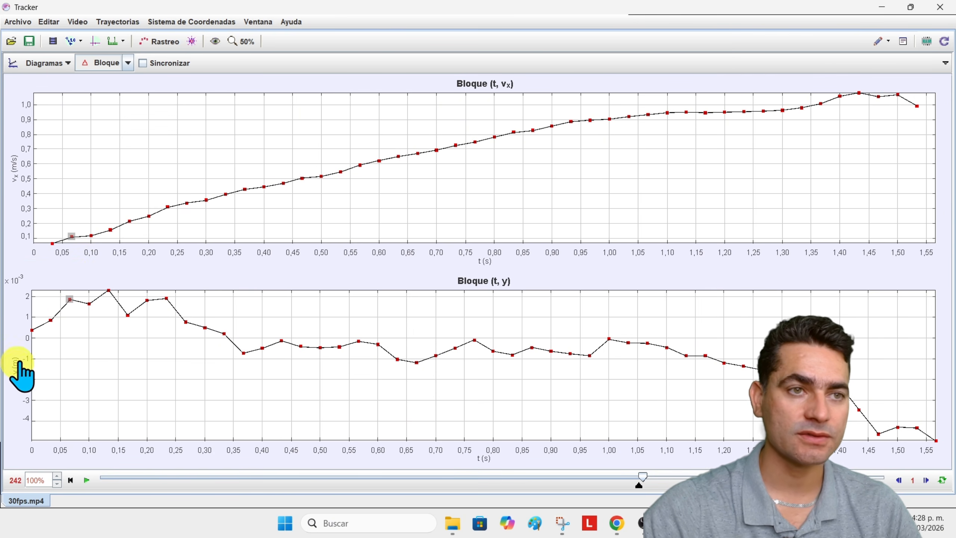
left_click(68, 70)
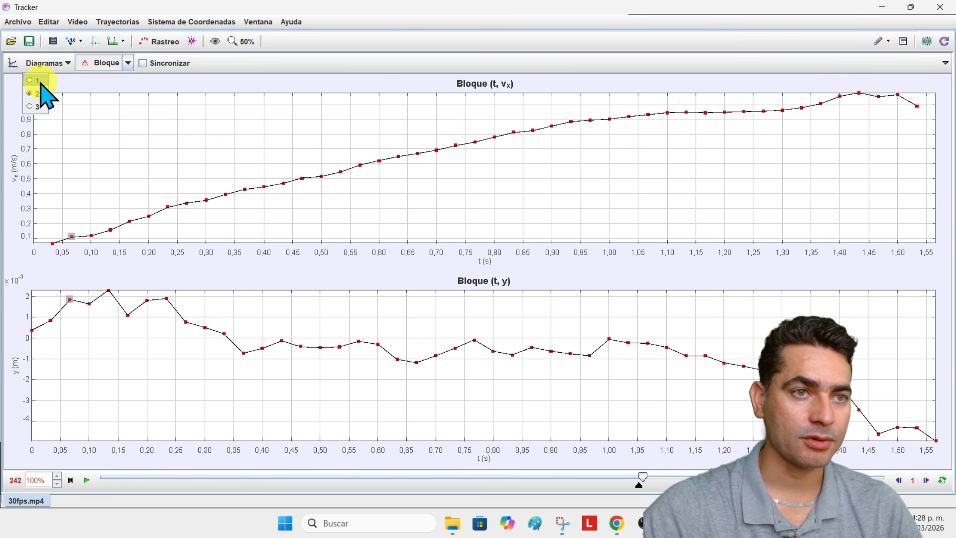
left_click(31, 77)
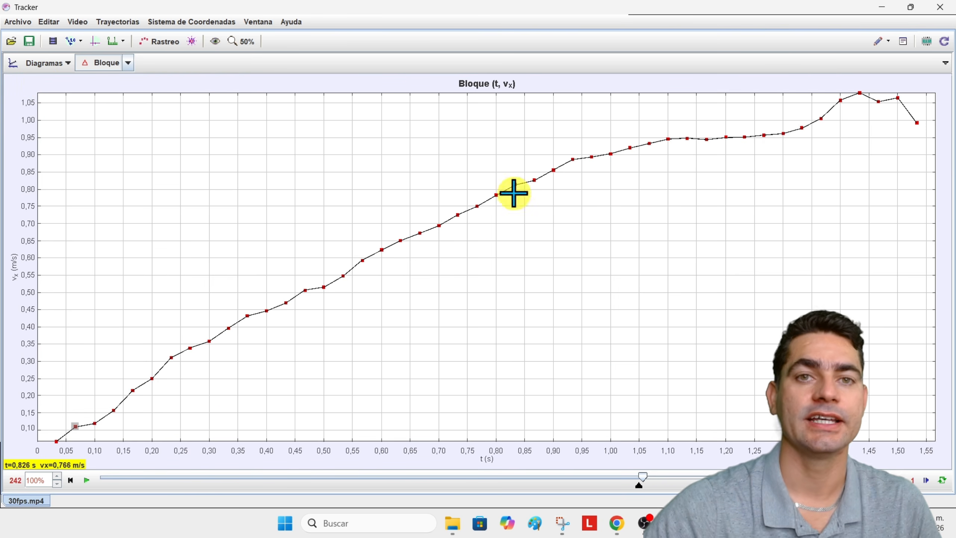
- Open Bloque's vx-versus-time graph in the data analysis tool (Herramienta de Datos) and maximize its window
right_click(457, 81)
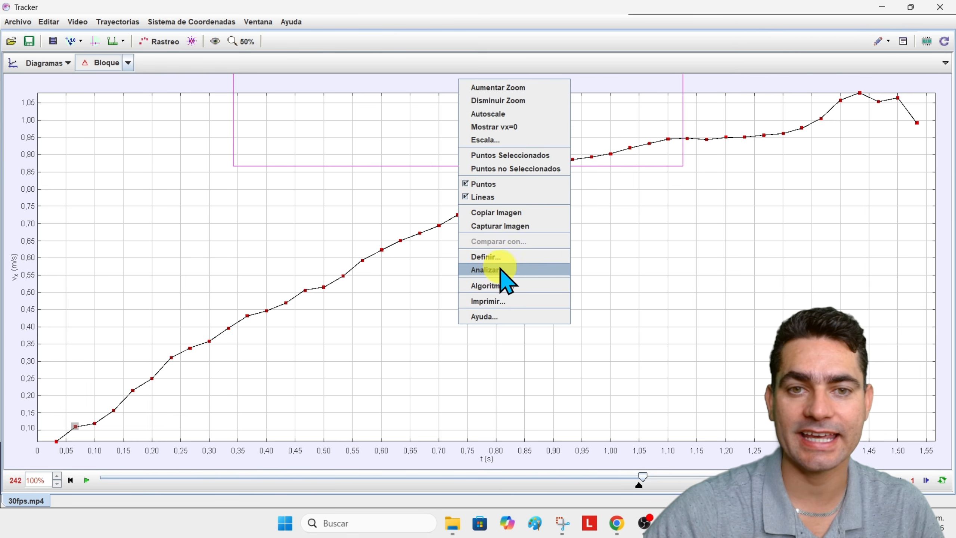
left_click(503, 279)
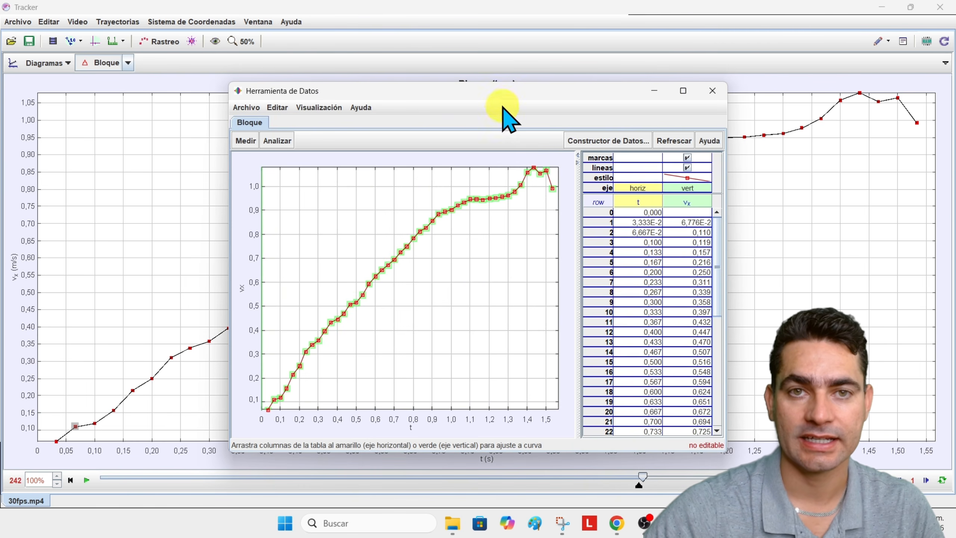
left_click_drag(500, 94, 405, 54)
left_click(585, 47)
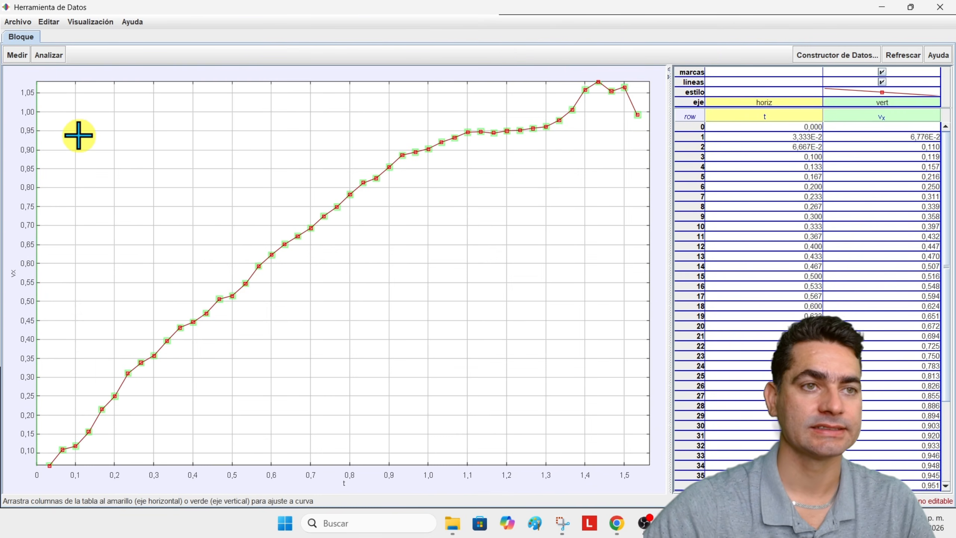
- Fit a line (Línea) to the vx-versus-time data
left_click(50, 55)
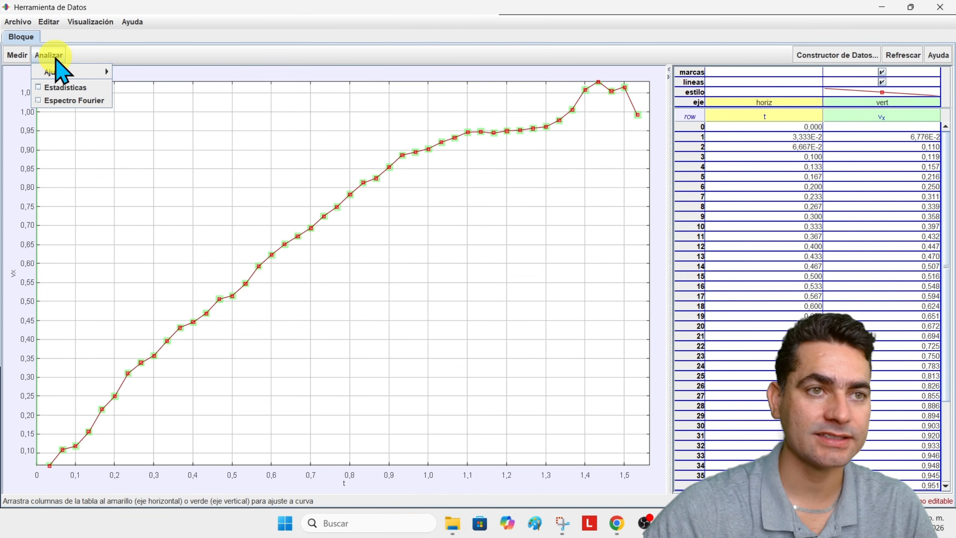
mouse_move(66, 72)
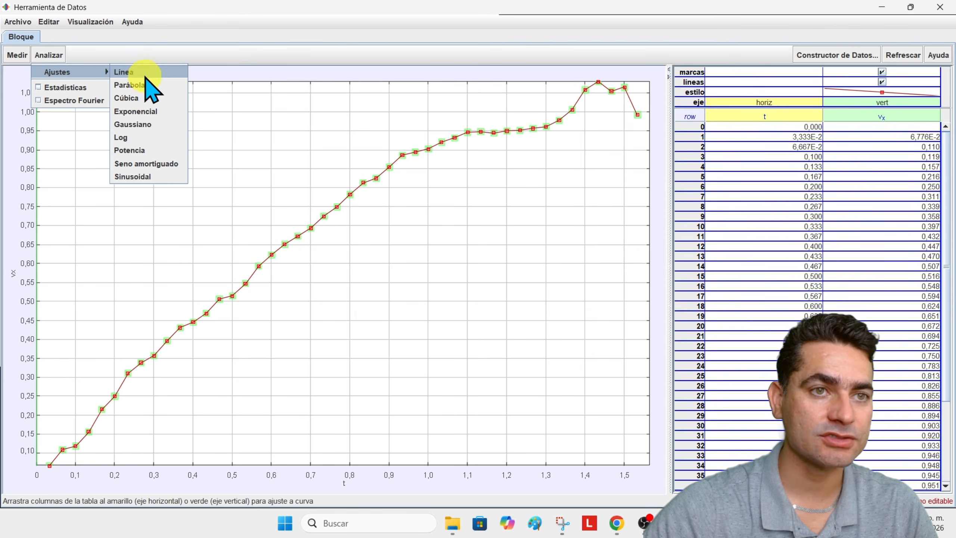
left_click(124, 72)
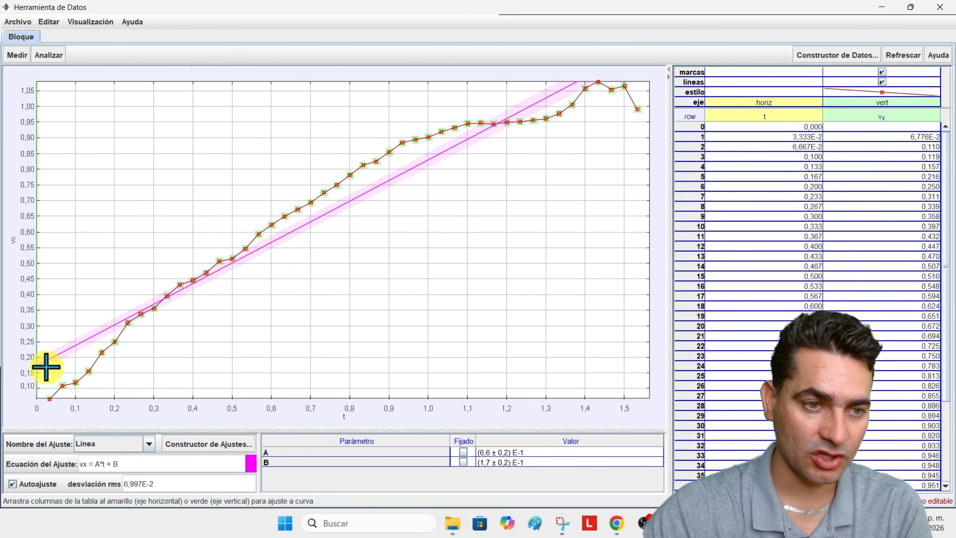
left_click(553, 96)
left_click(554, 96)
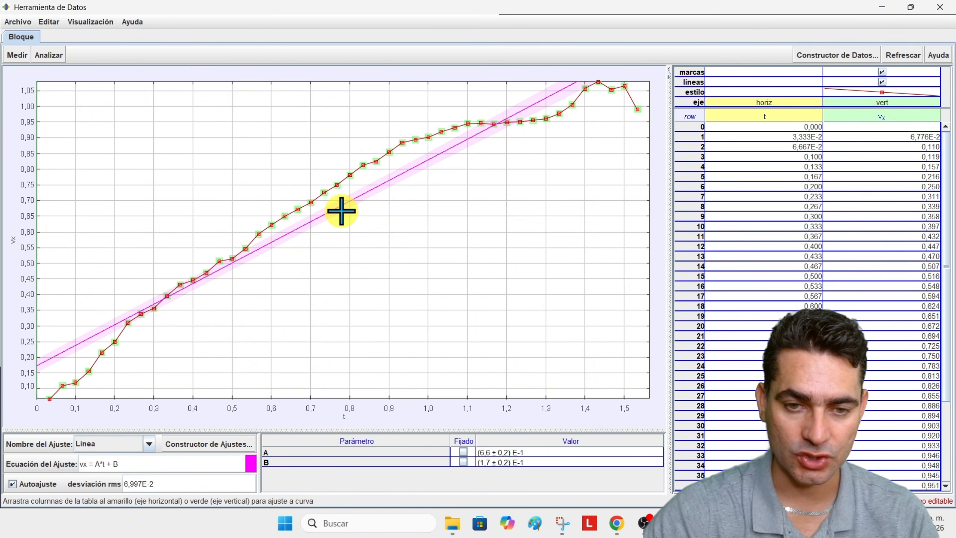
- Inspect the values of the linear fit's parameters A and B
left_click(495, 453)
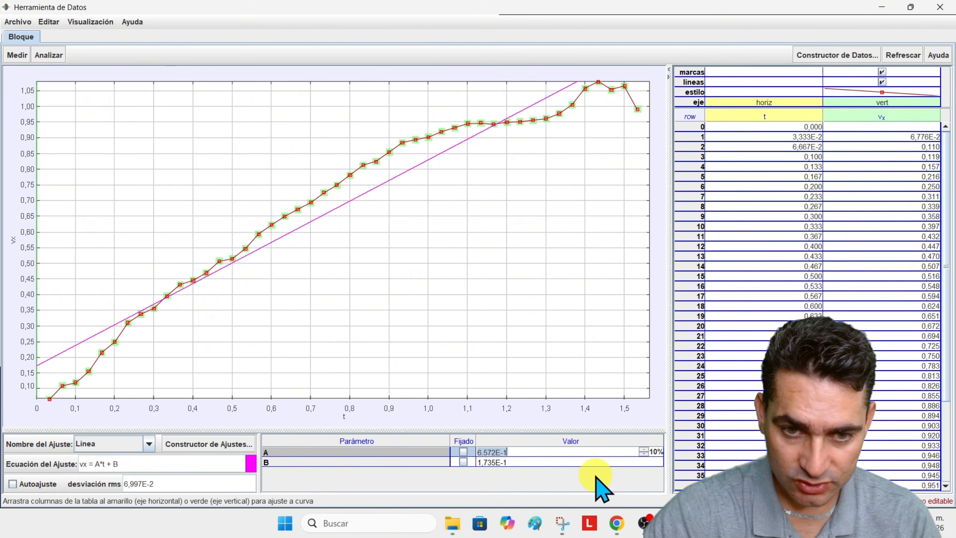
key("Return")
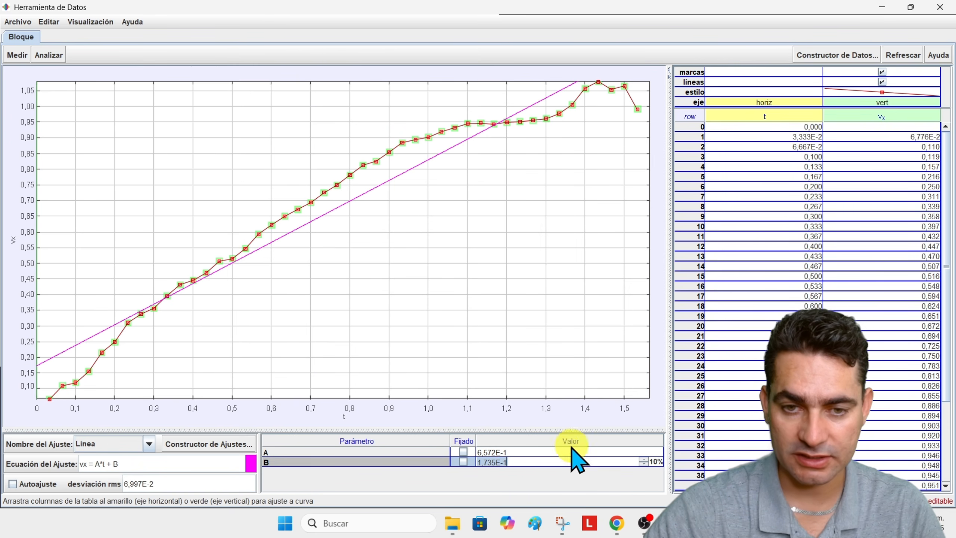
left_click(516, 452)
left_click(511, 461)
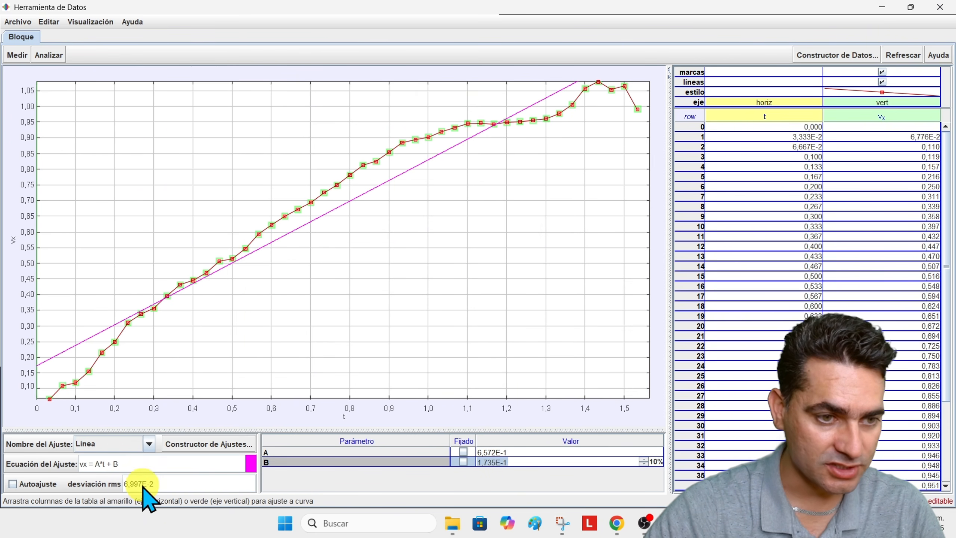
- Restore Tracker's layout with video, graph and data table, and look through Bloque's position data
mouse_move(23, 80)
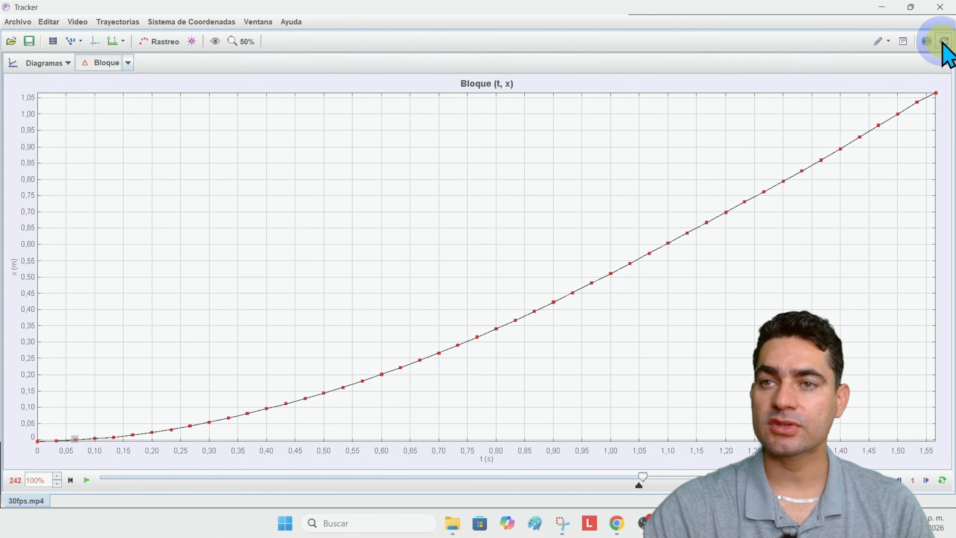
left_click(945, 62)
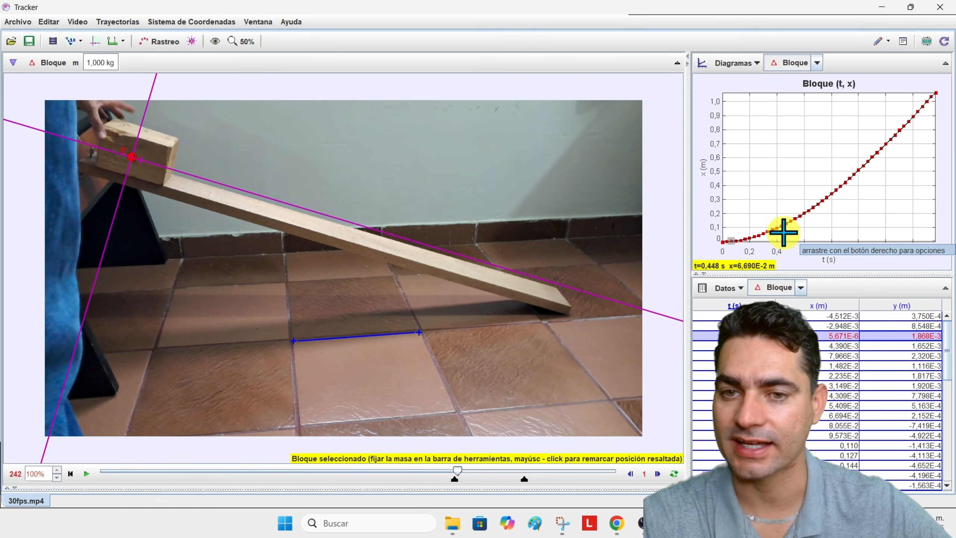
scroll(862, 426, "down", 10)
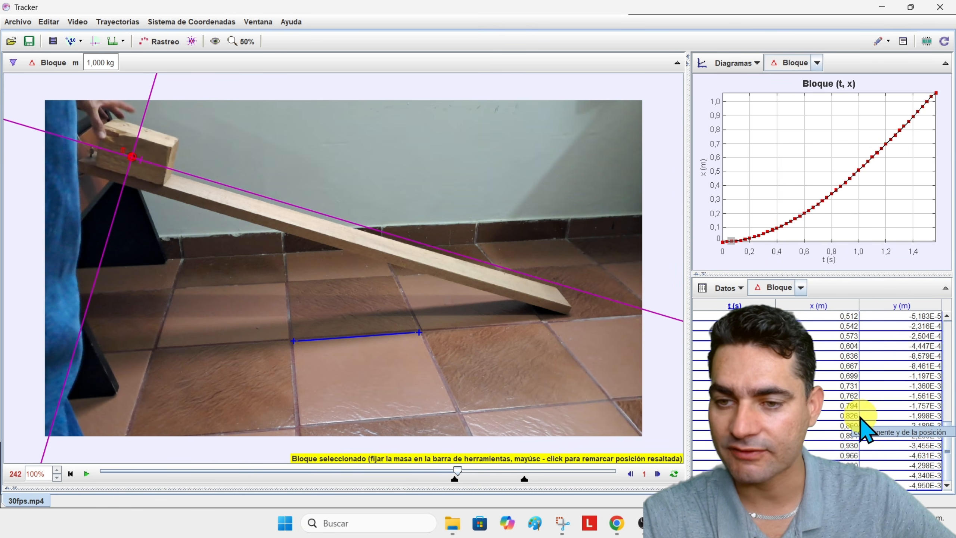
scroll(861, 420, "up", 10)
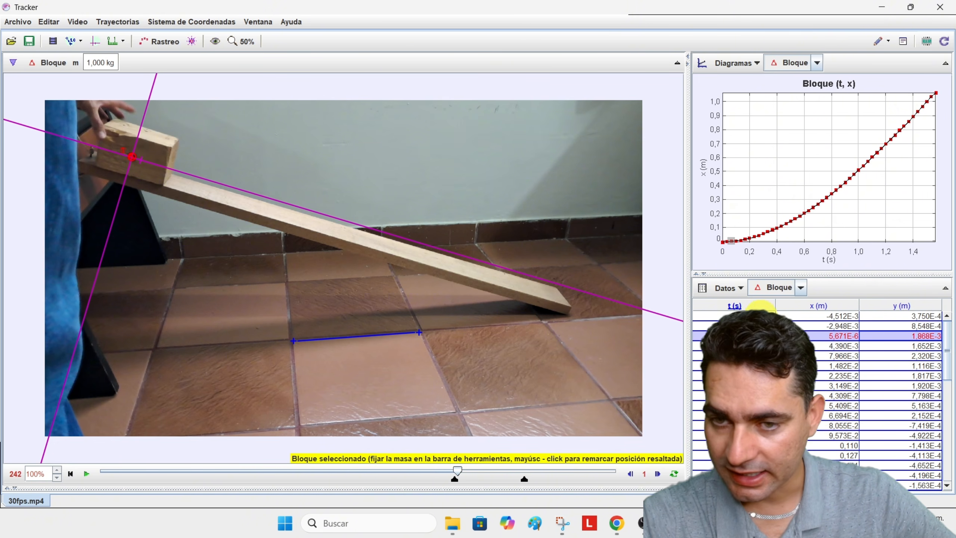
- Select all values of the t and x columns in Bloque's data table and copy the selected data
left_click(764, 314)
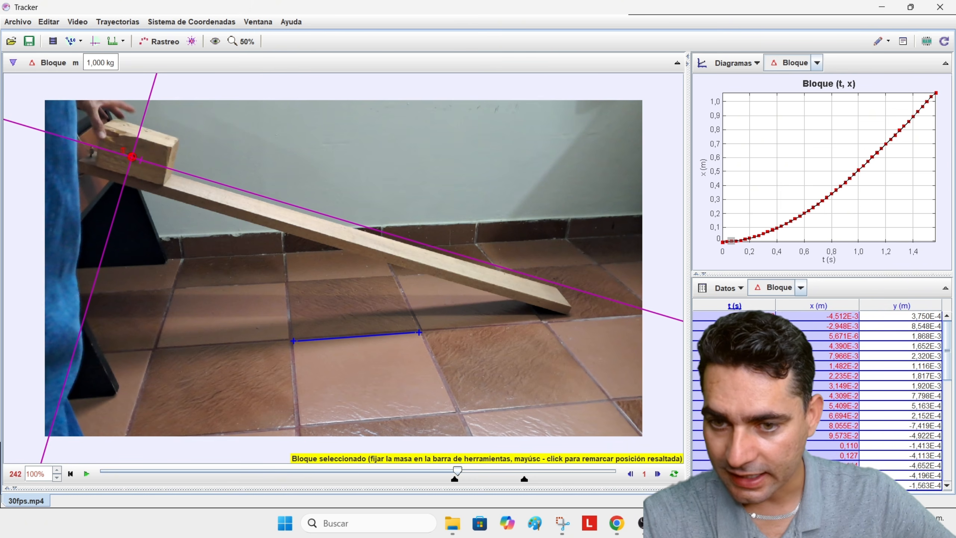
scroll(828, 395, "down", 10)
right_click(810, 390)
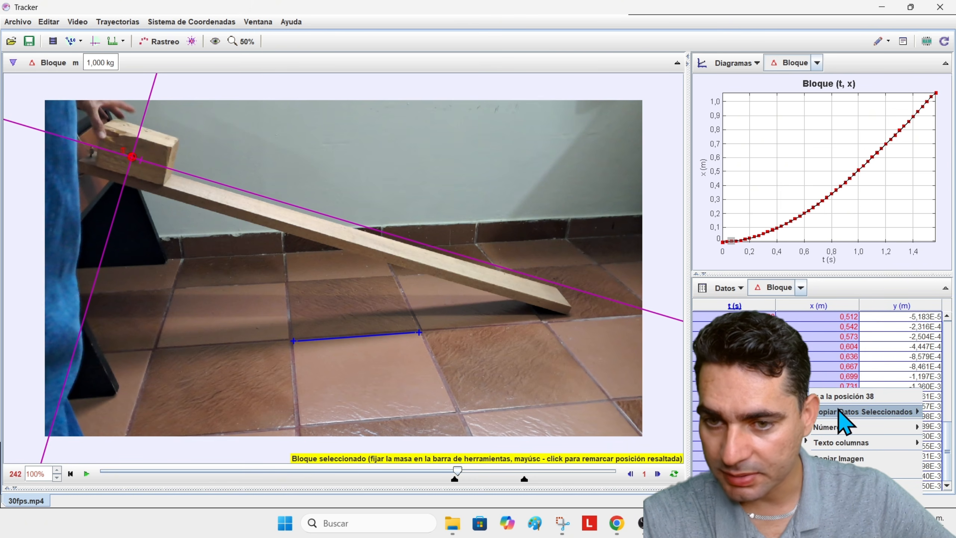
left_click(775, 412)
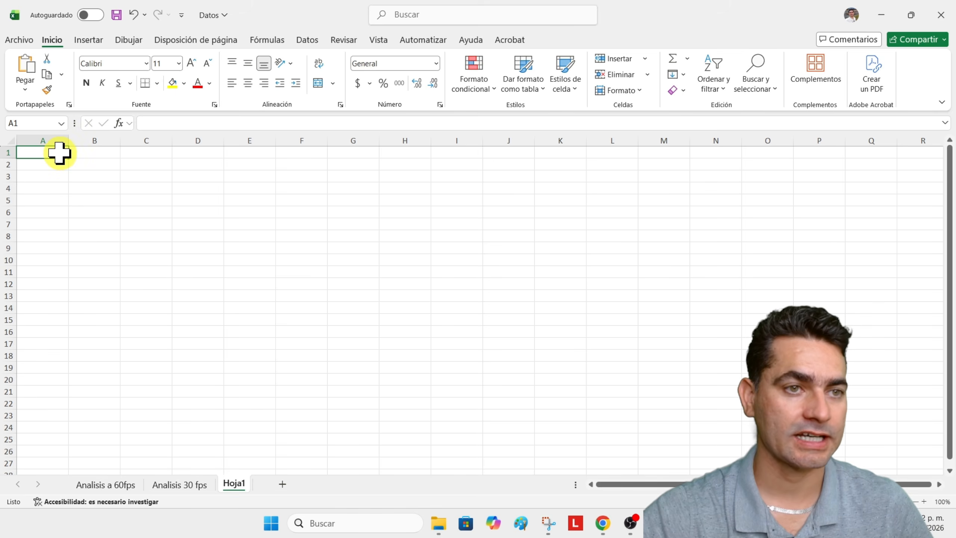
- Paste the copied t and x data into the empty sheet Hoja1 of the Excel workbook Datos, starting at cell A1
right_click(59, 153)
key("Escape")
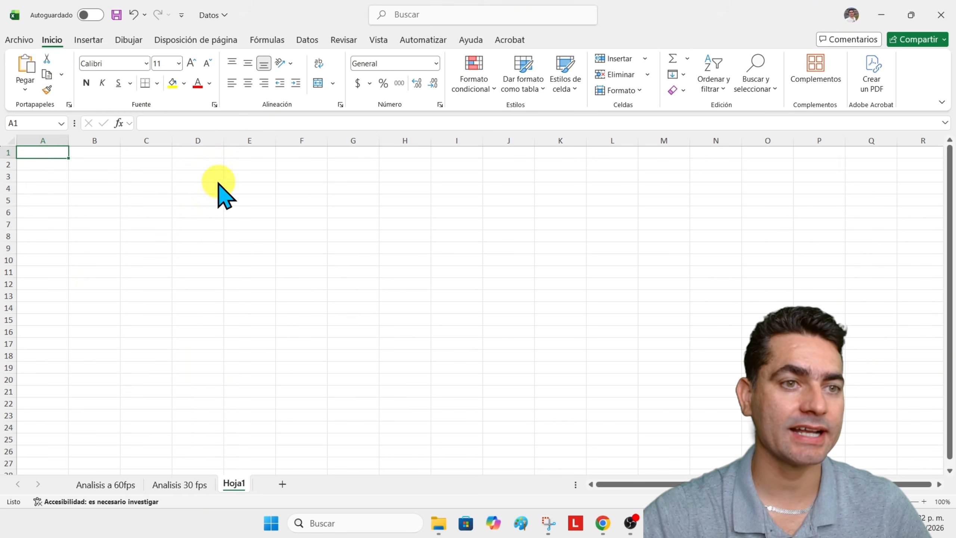
key("ctrl+v")
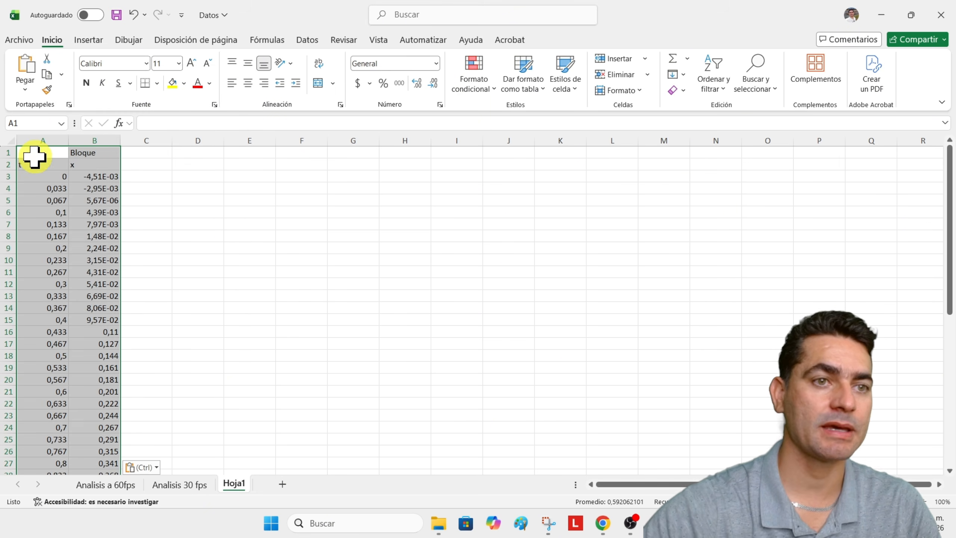
- Insert a scatter chart of the t and x data in A2:B50 and move it into the empty area beside the data
left_click(245, 249)
scroll(233, 264, "down", 6)
scroll(227, 266, "down", 7)
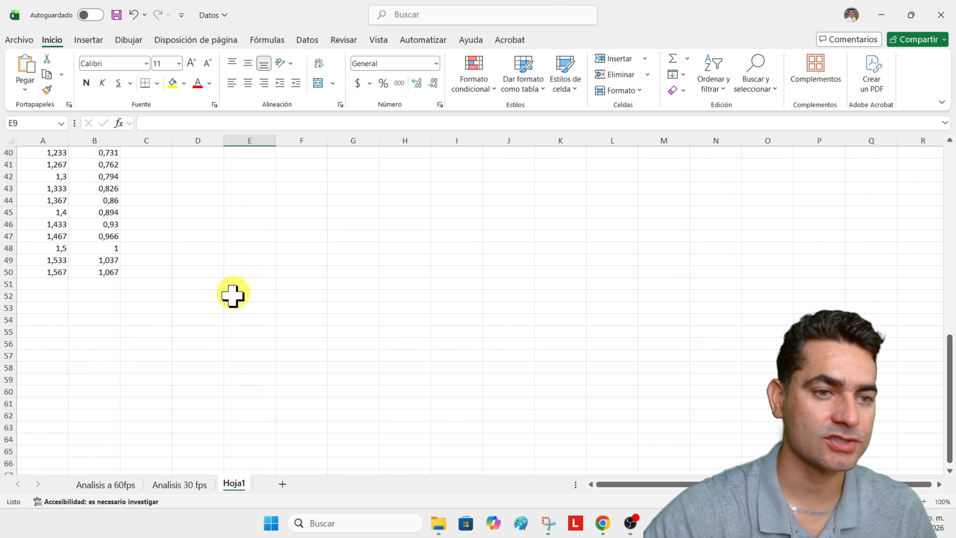
scroll(229, 309, "up", 12)
left_click_drag(41, 164, 104, 461)
left_click(88, 40)
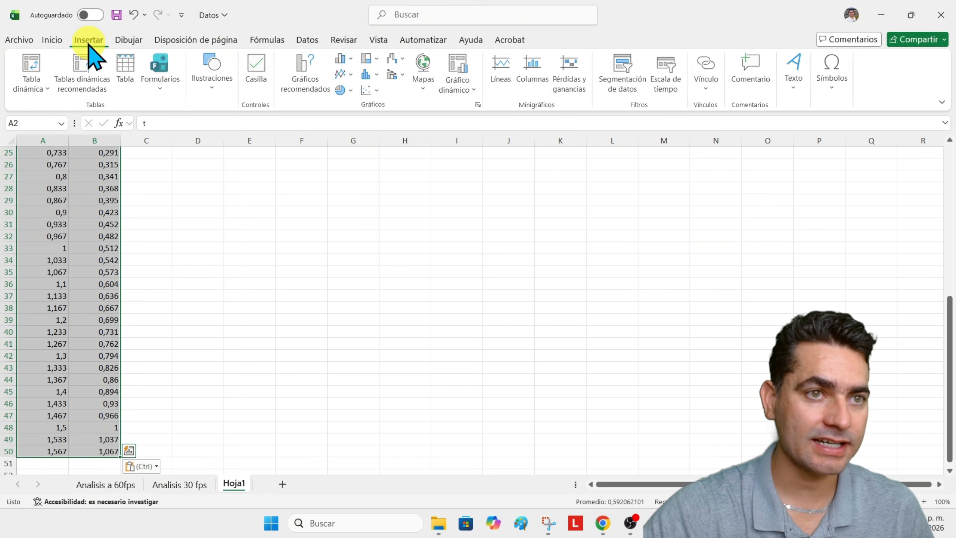
left_click(416, 64)
left_click(412, 128)
left_click_drag(604, 250, 610, 193)
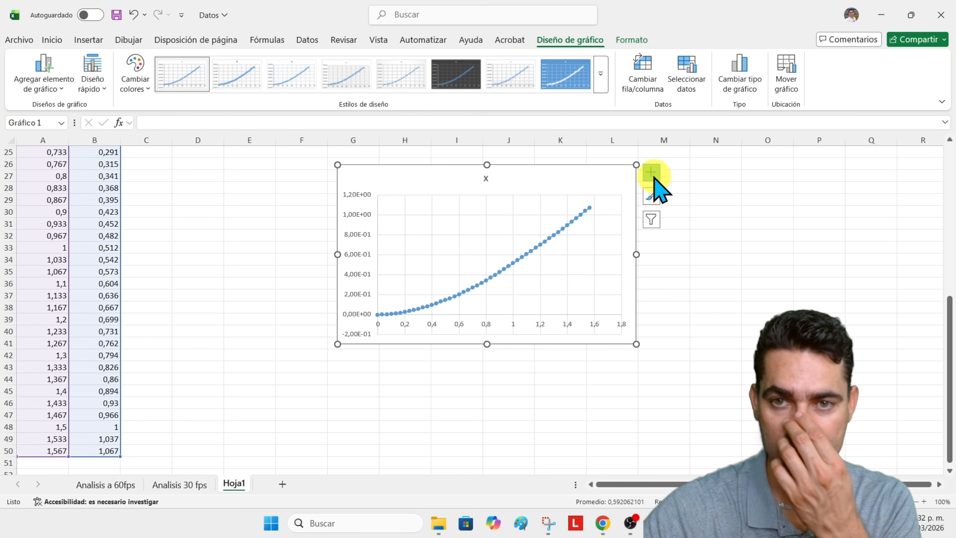
- Add axis titles to the scatter chart and change the chart title to "Desplazamiento Vs Tiempo"
left_click(650, 175)
left_click(715, 200)
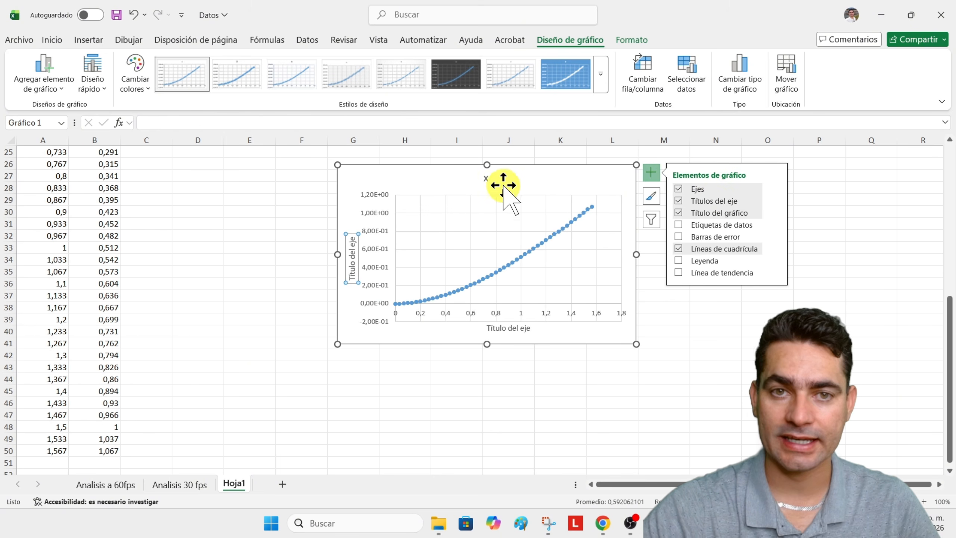
double_click(485, 178)
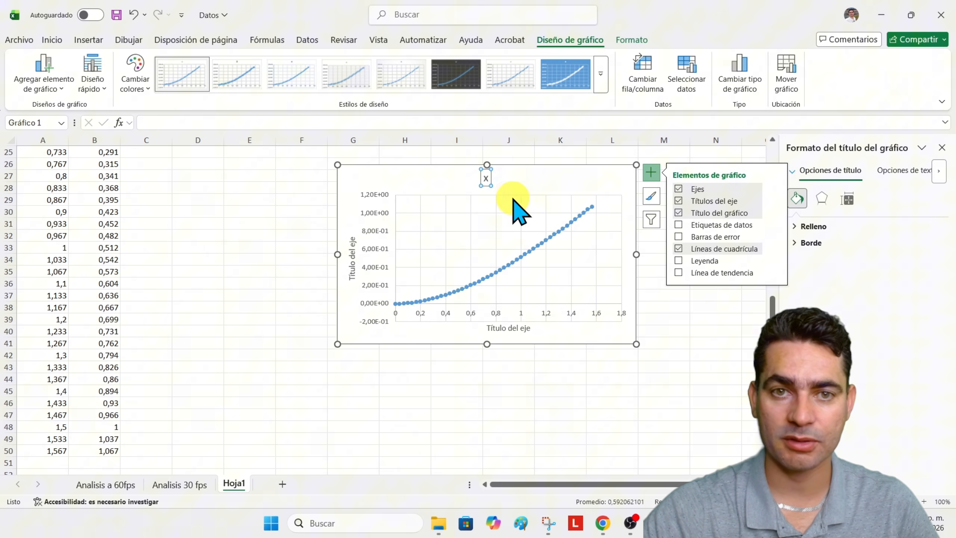
left_click(486, 178)
left_click(485, 178)
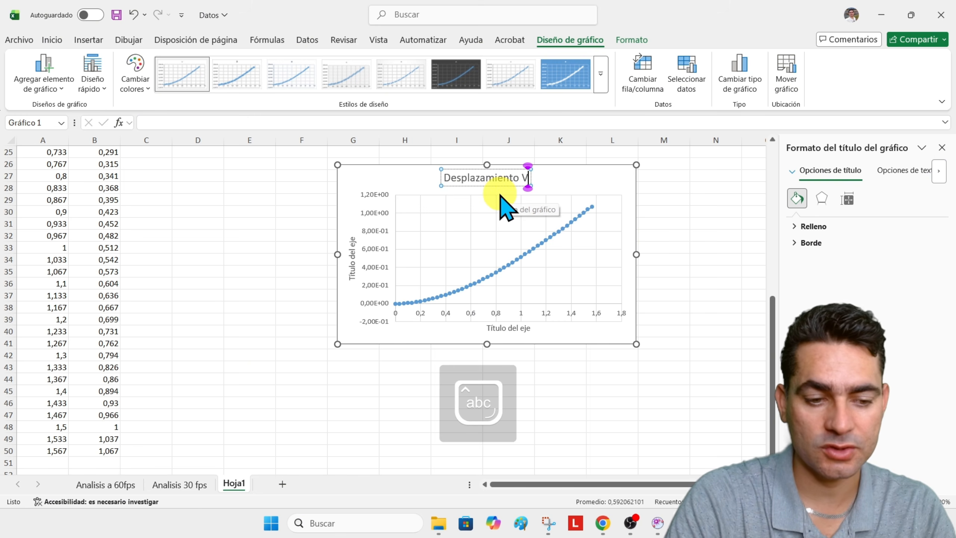
type("s T")
type("iempo")
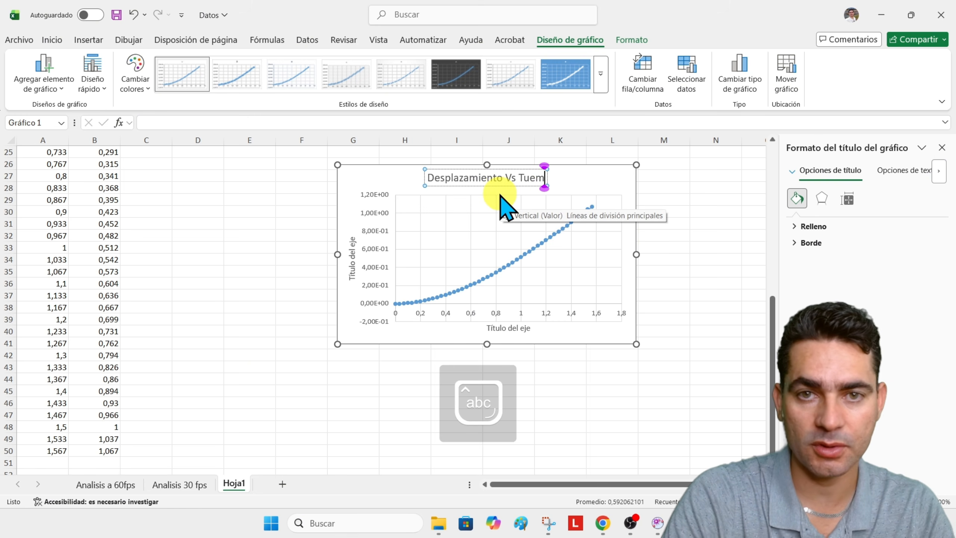
- Set the chart's horizontal axis title to "Tiempo [s]"
left_click(507, 327)
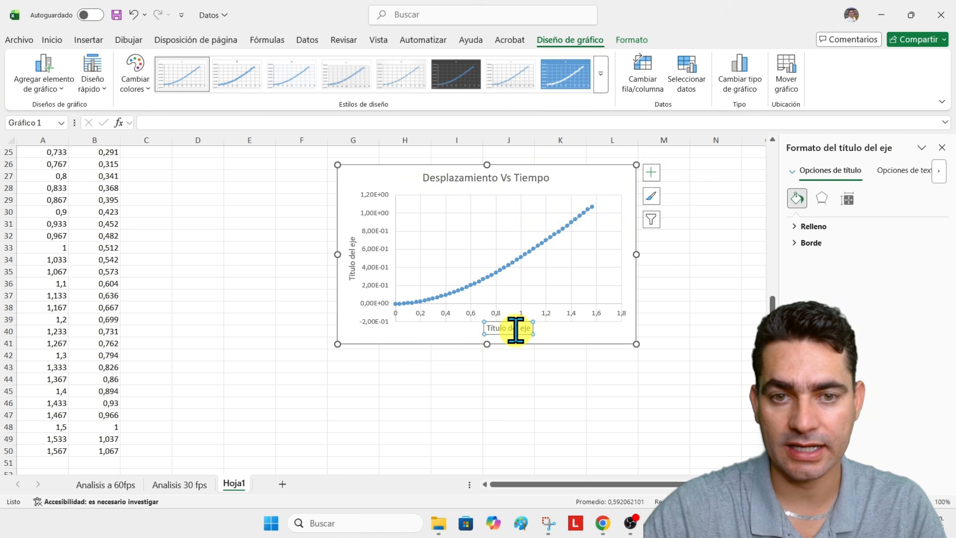
left_click(327, 123)
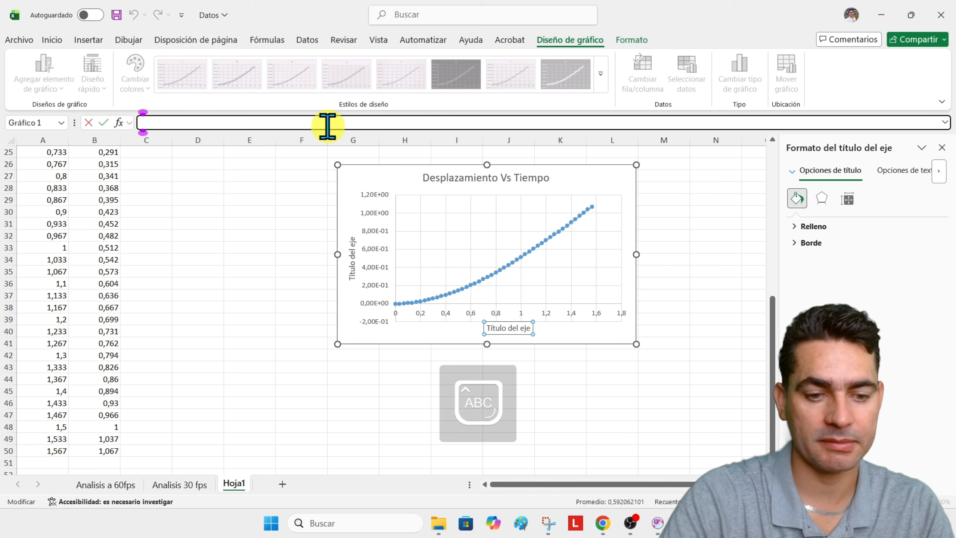
type("T")
key("Caps_Lock")
type("iempo")
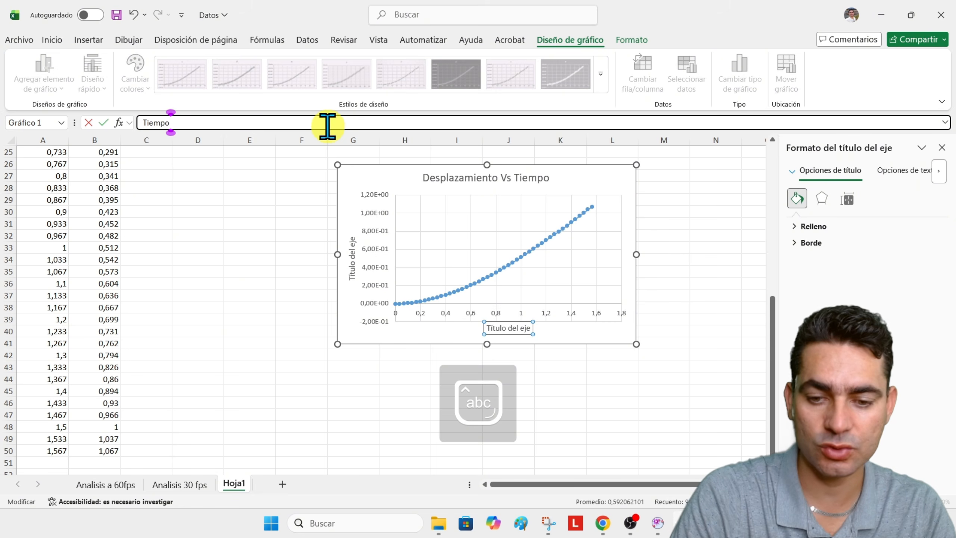
type(" [s]")
key("Return")
- Set the chart's vertical axis title to "Desplazamiento [m]"
left_click(350, 258)
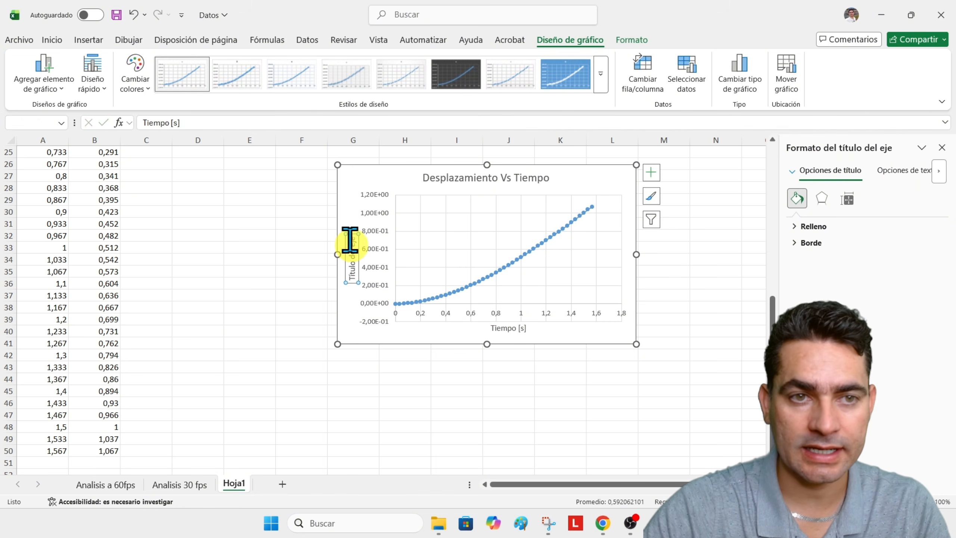
left_click(203, 123)
key("Caps_Lock")
type("Despla")
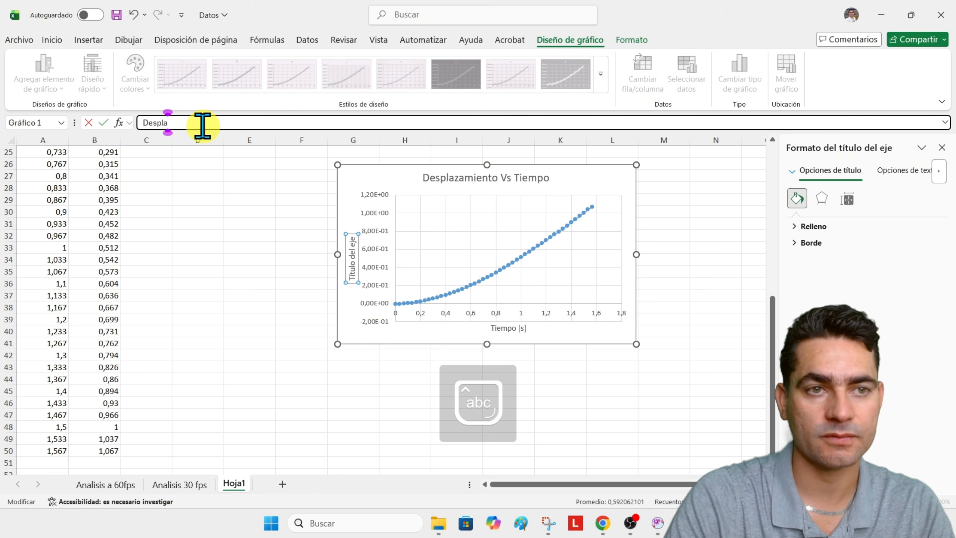
type("zamiento [m")
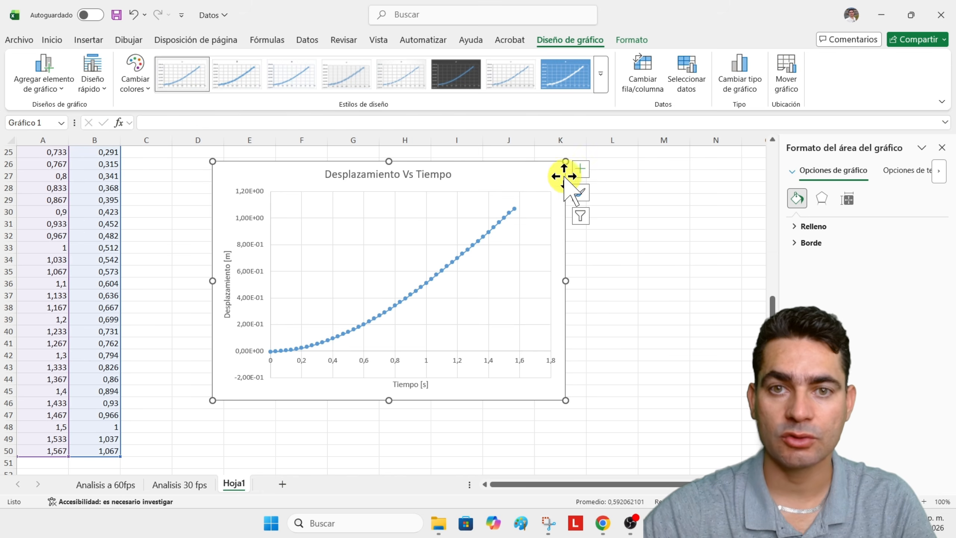
- Add a trendline to the chart's data series and make it a polynomial of degree 2
left_click(579, 169)
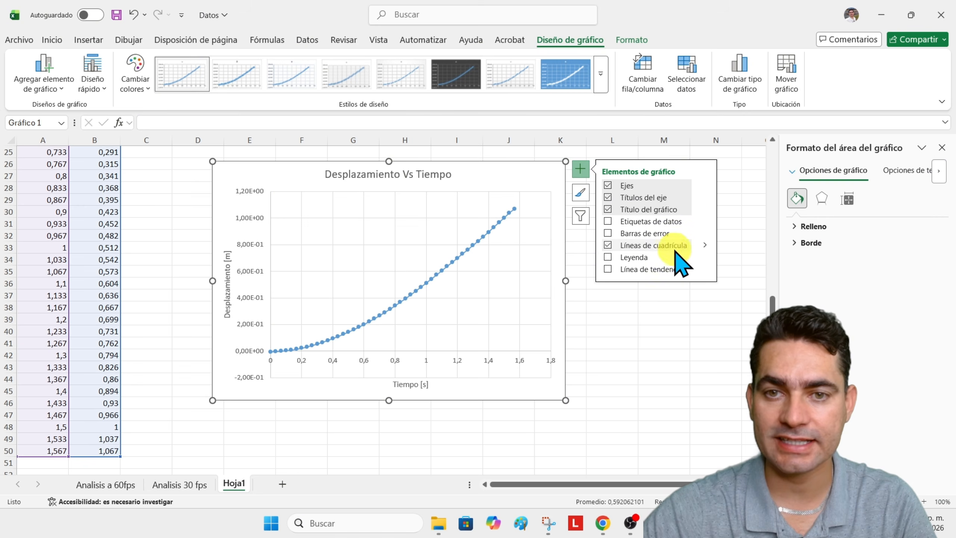
left_click(666, 269)
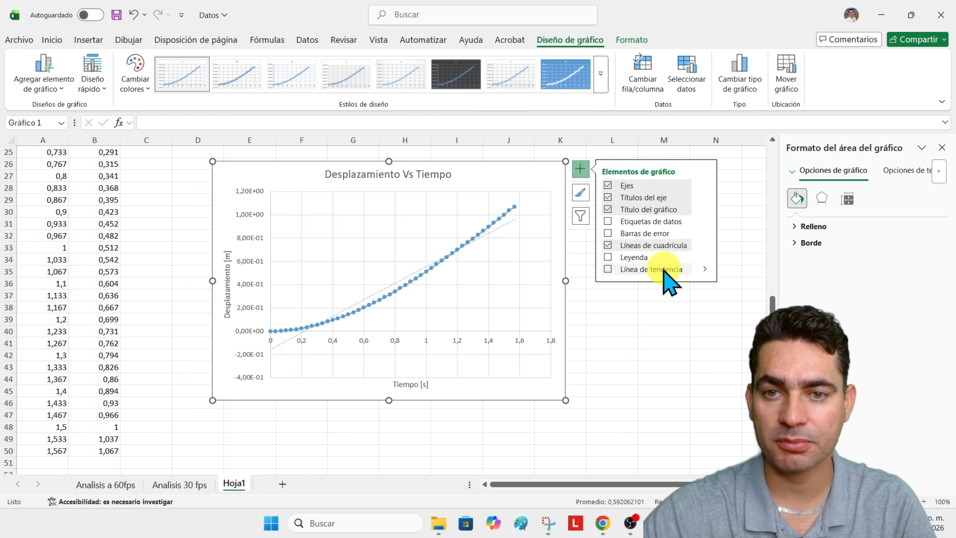
left_click(693, 267)
left_click(752, 317)
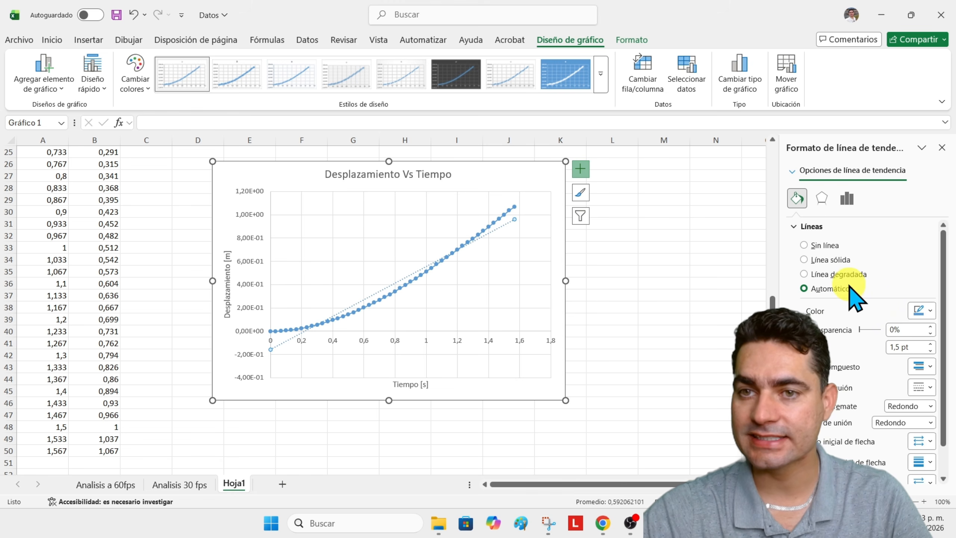
left_click(847, 198)
left_click(830, 314)
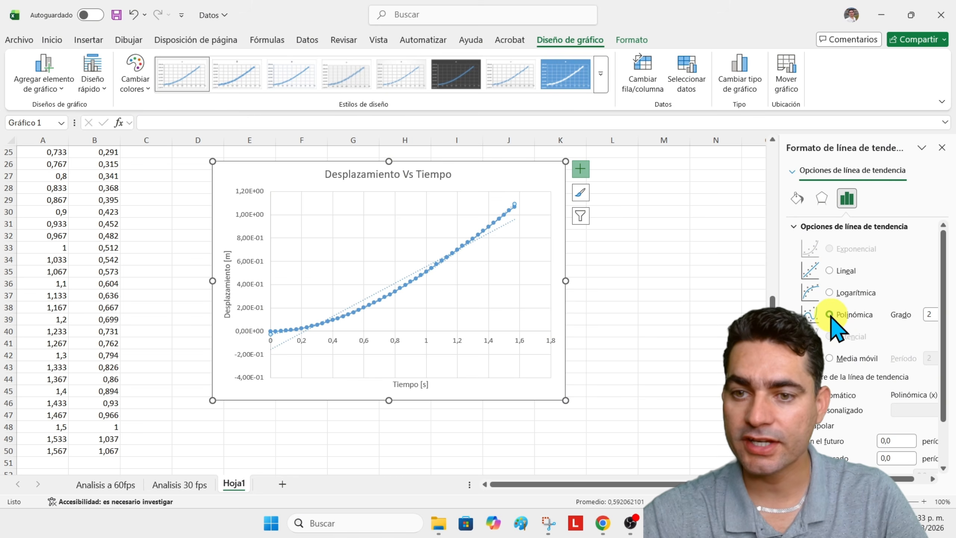
- Set the trendline's intercept to 0,0, display its equation and R² on the chart, and move that label away from the curve
scroll(858, 396, "down", 3)
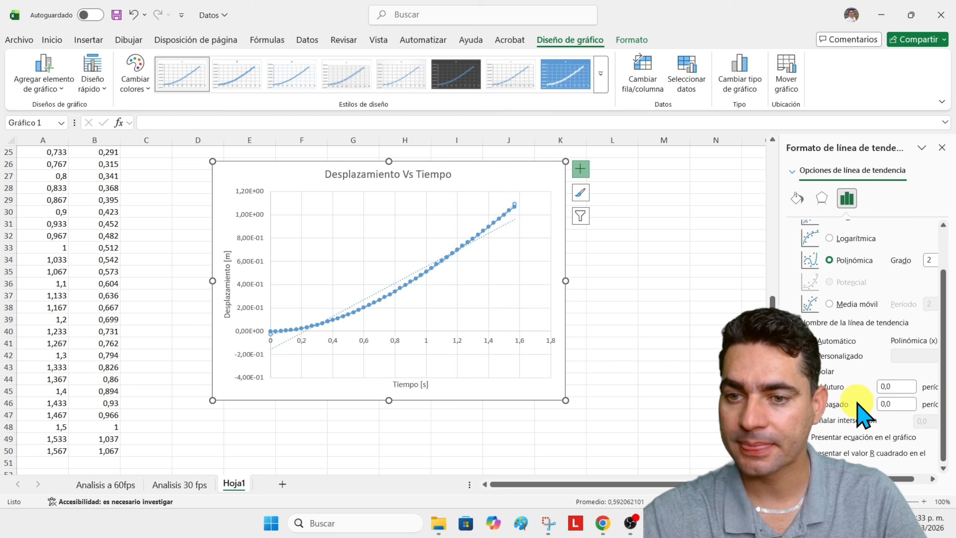
left_click(808, 421)
left_click(807, 437)
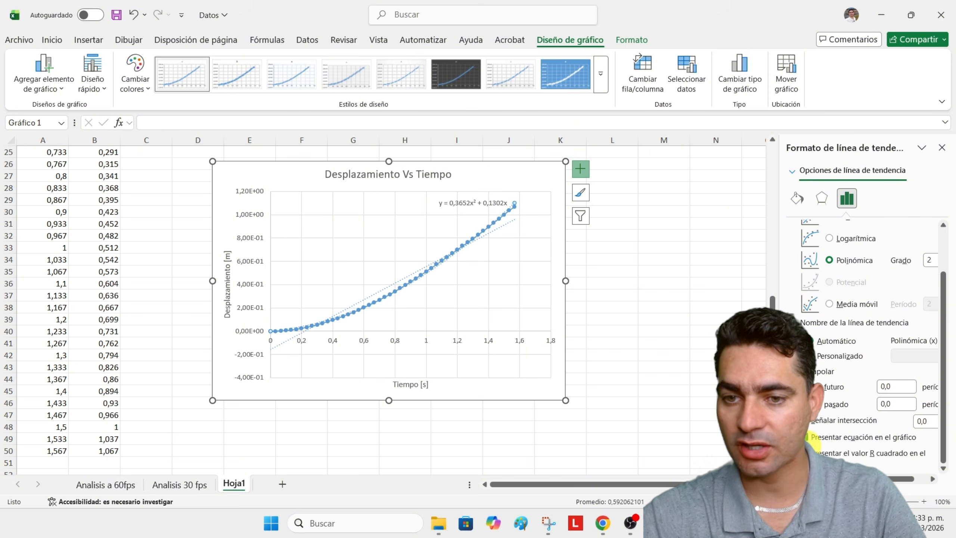
left_click(809, 452)
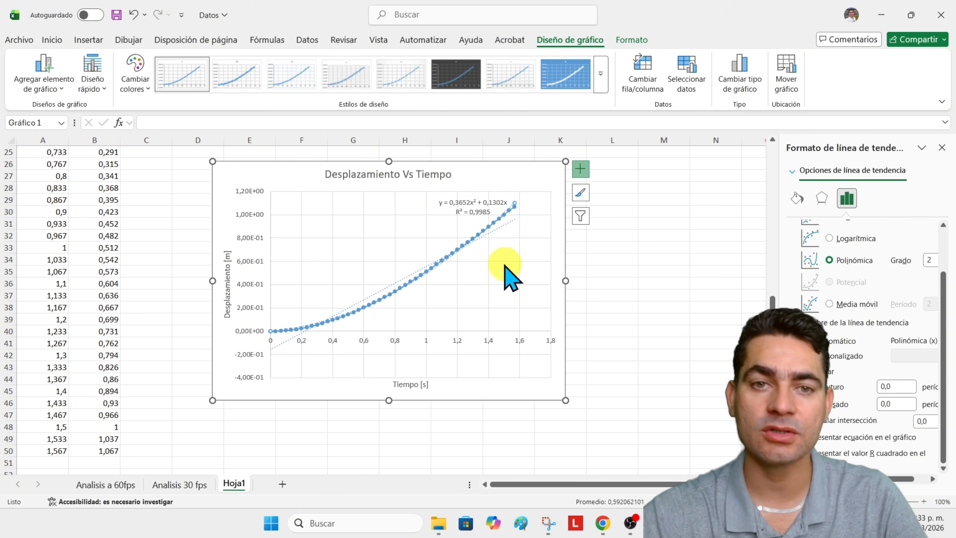
left_click_drag(470, 209, 378, 212)
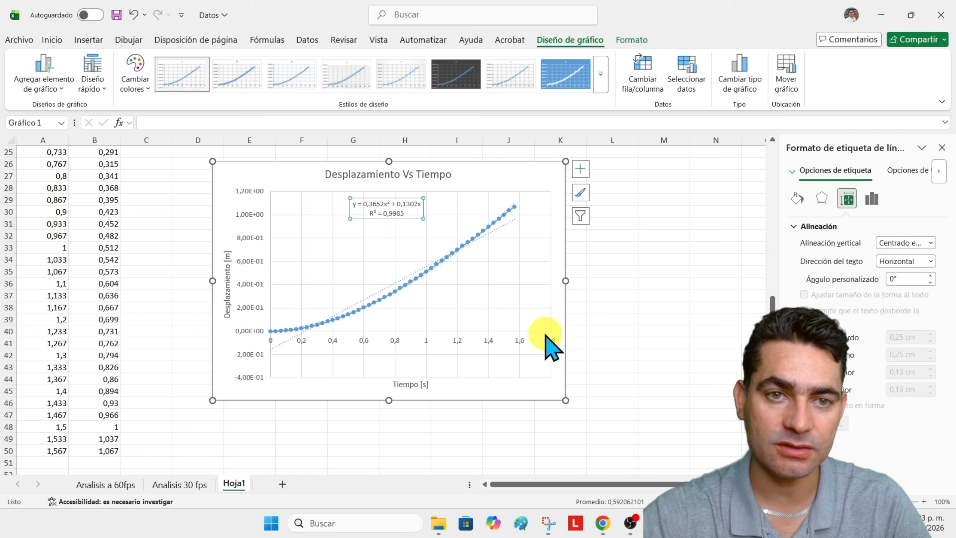
left_click(634, 213)
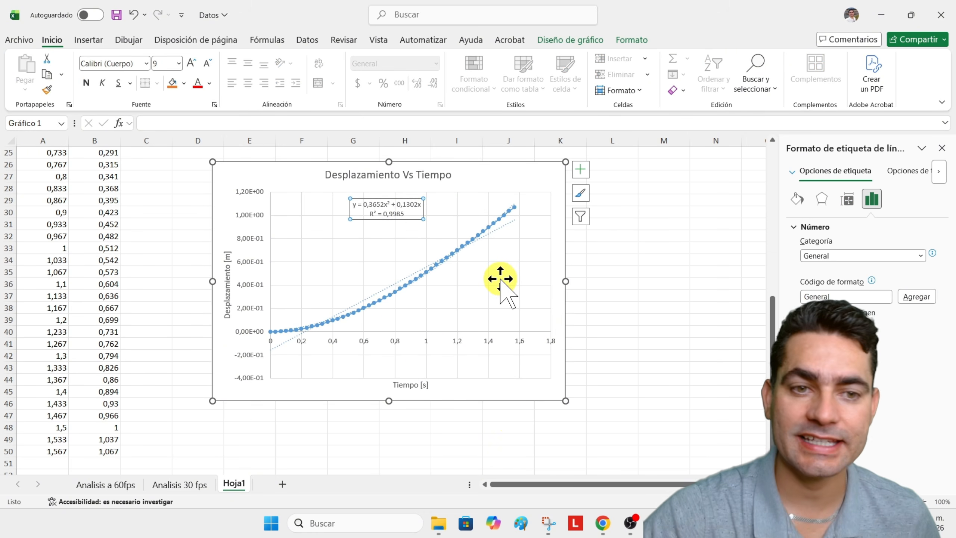
- Replace the variable y in the trendline equation label with Vx
left_click(387, 212)
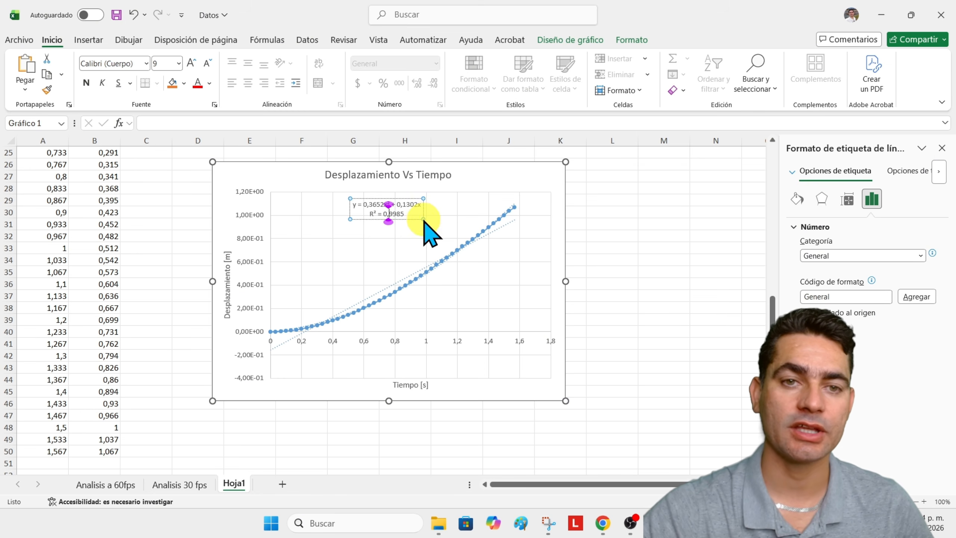
left_click(399, 209)
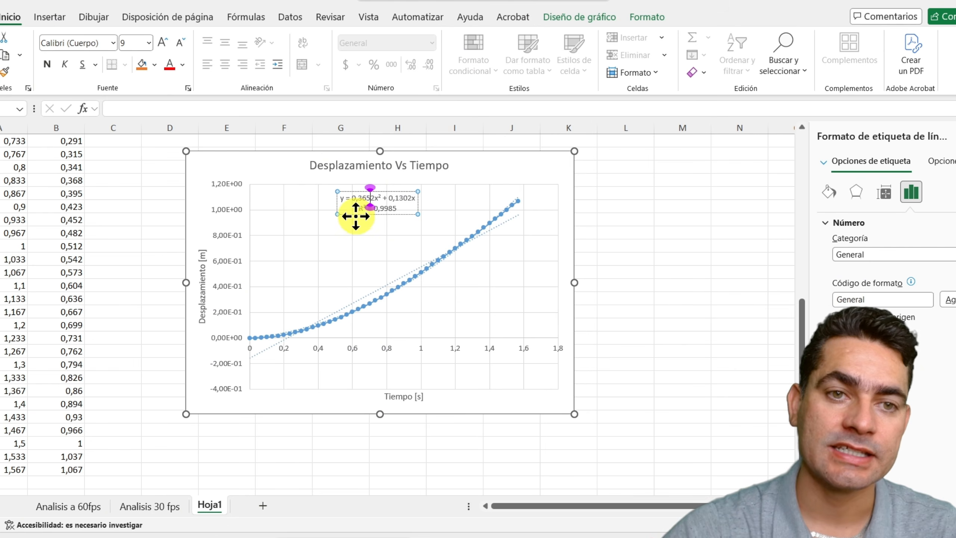
left_click(364, 218)
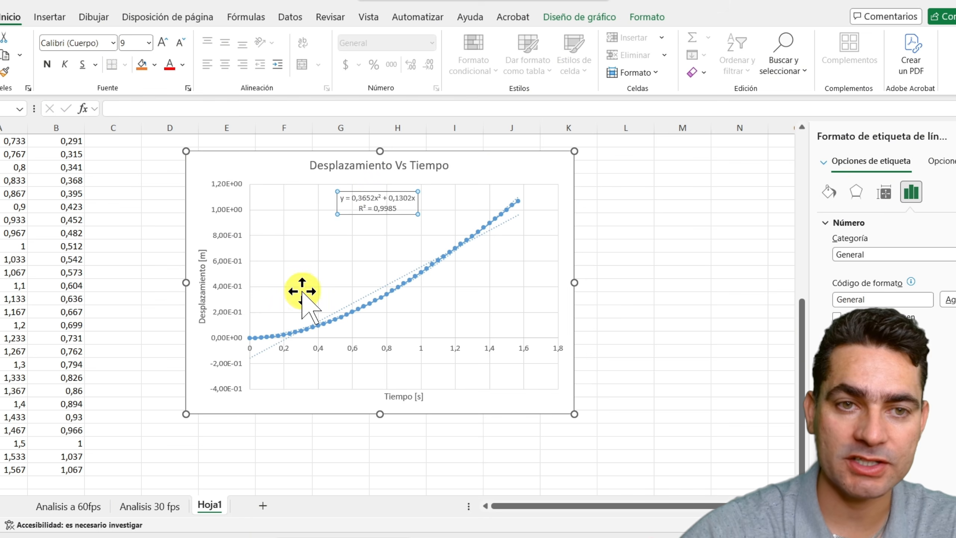
key("BackSpace")
key("Caps_Lock")
type("V")
key("Caps_Lock")
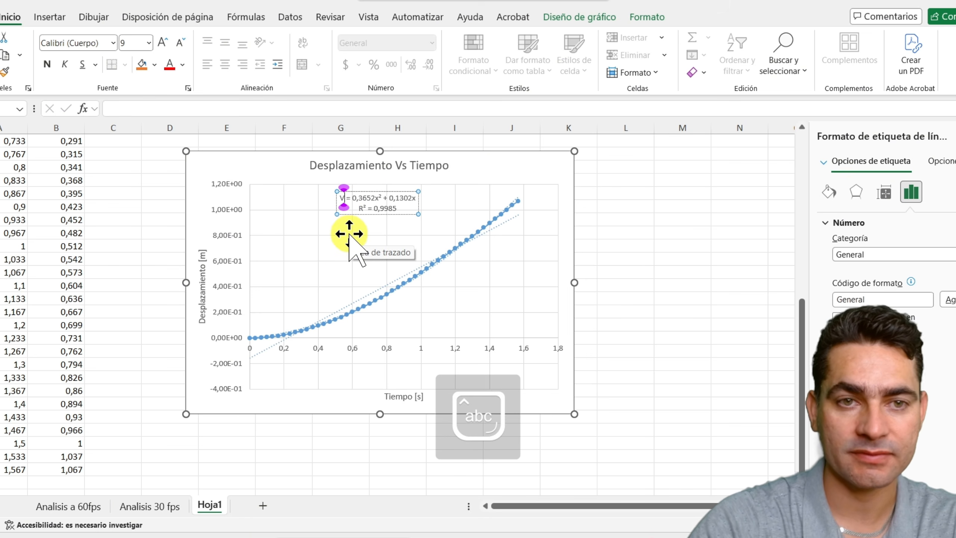
type("x")
- Replace the variable x with t in both the quadratic and linear terms of the trendline equation label
key("Right")
key("Right")
key("Right")
key("Right")
key("Right")
key("Right")
key("Right")
key("Right")
key("Right")
key("Right")
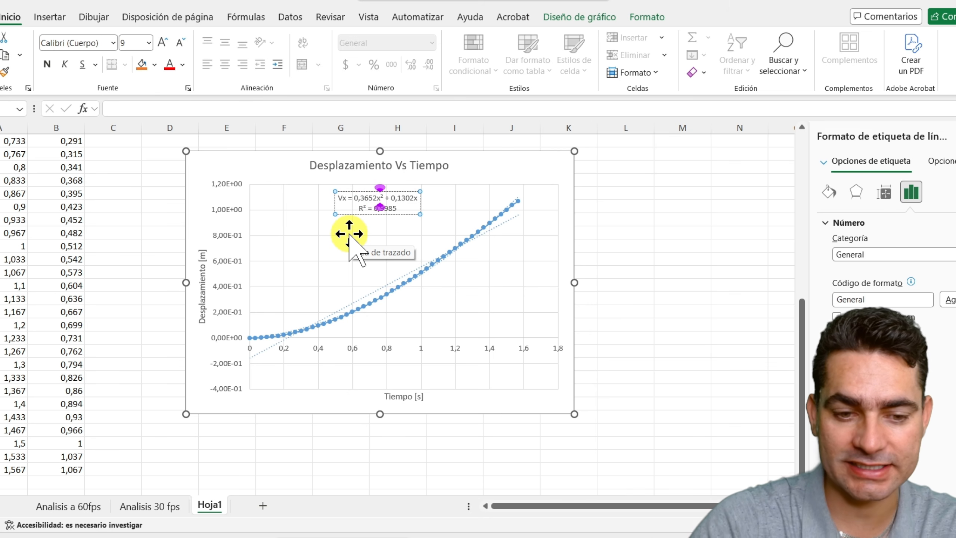
key("BackSpace")
type("t")
key("Right")
key("Right")
key("Right")
key("Right")
key("Right")
key("Right")
key("Right")
key("Right")
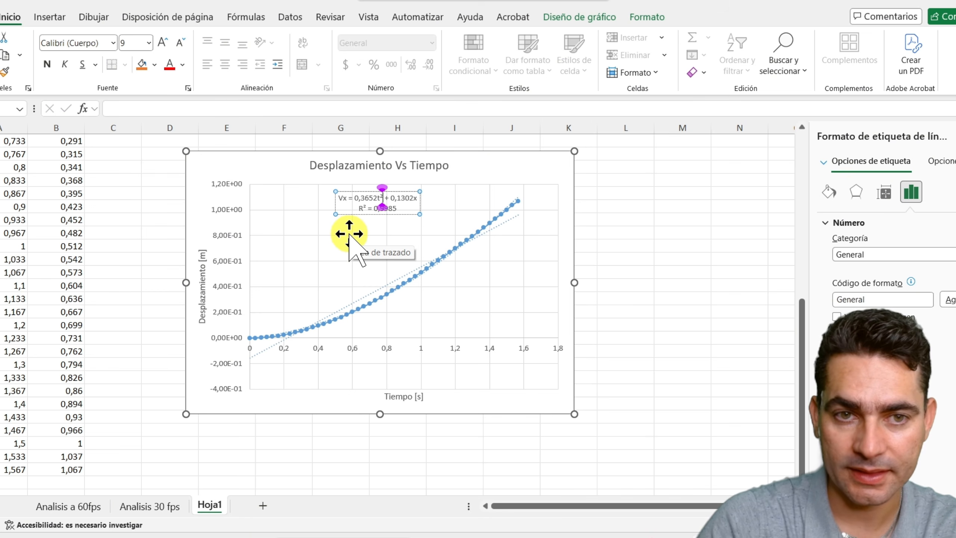
key("Right")
key("Right")
key("Right")
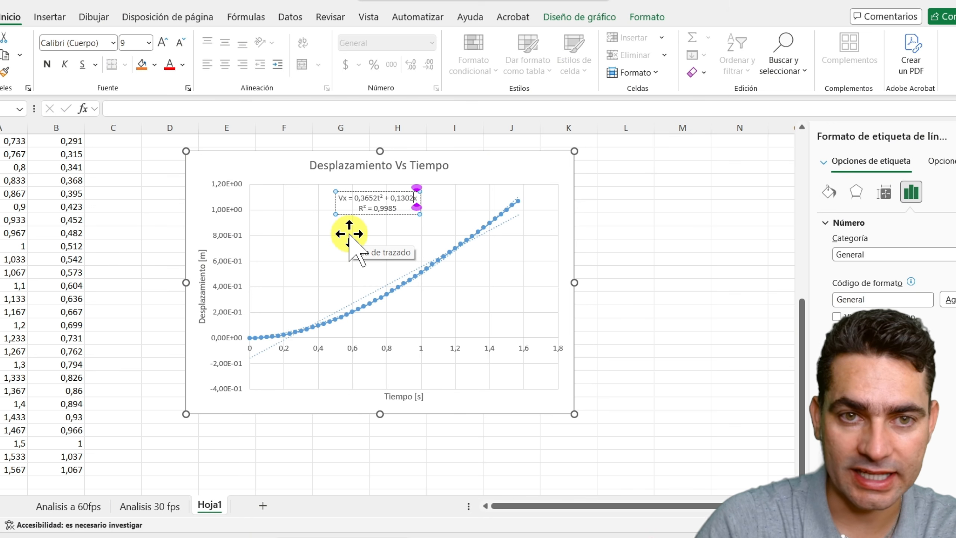
key("BackSpace")
type("t")
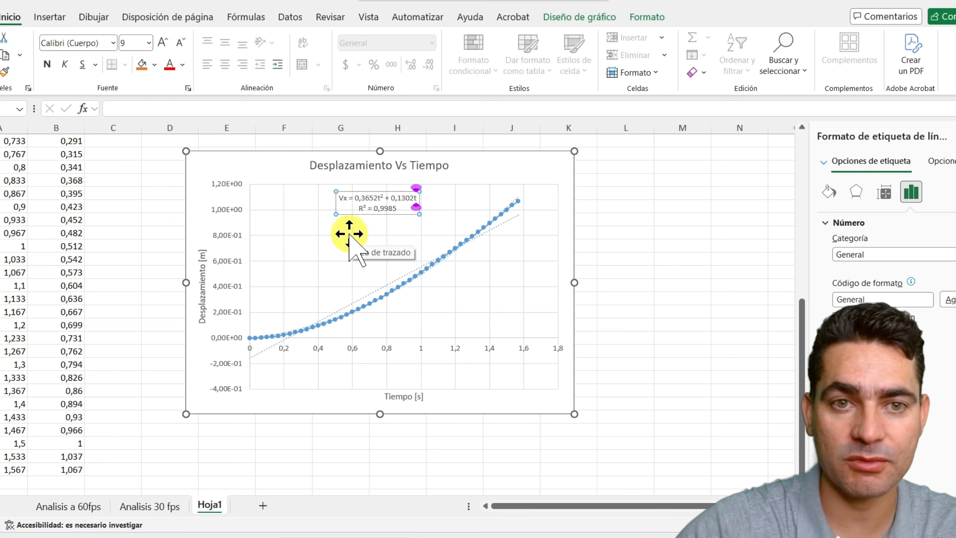
- Change the left-hand variable of the trendline equation label to X
left_click(376, 197)
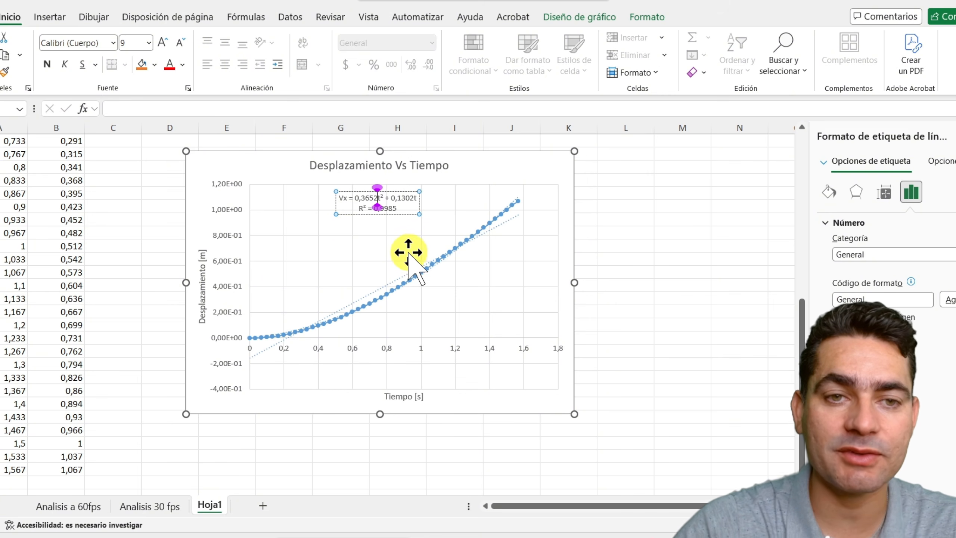
left_click(346, 200)
key("BackSpace")
key("BackSpace")
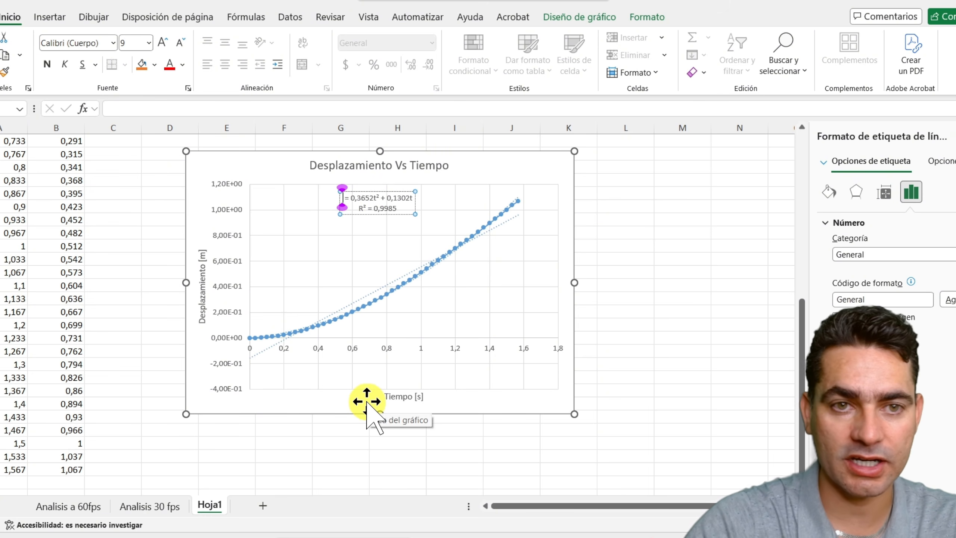
type("X")
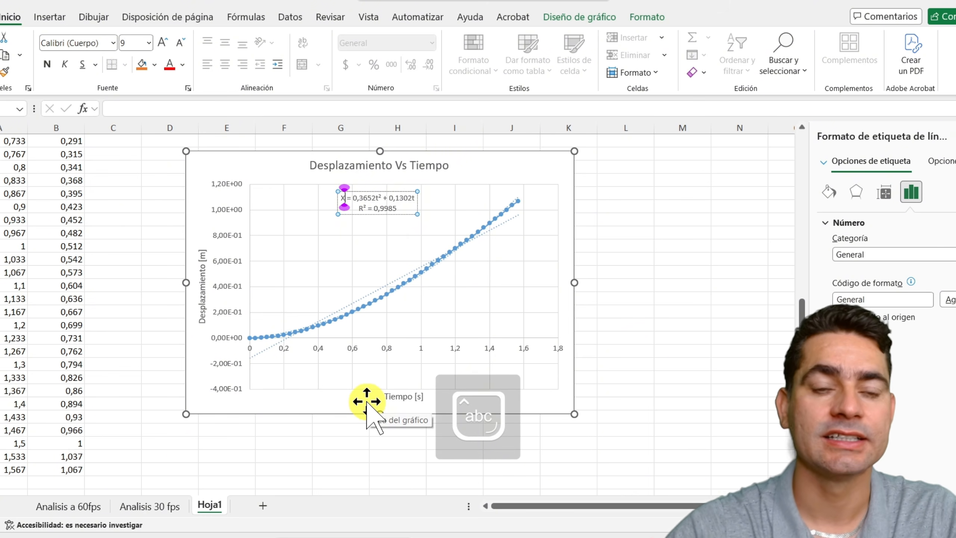
left_click(367, 199)
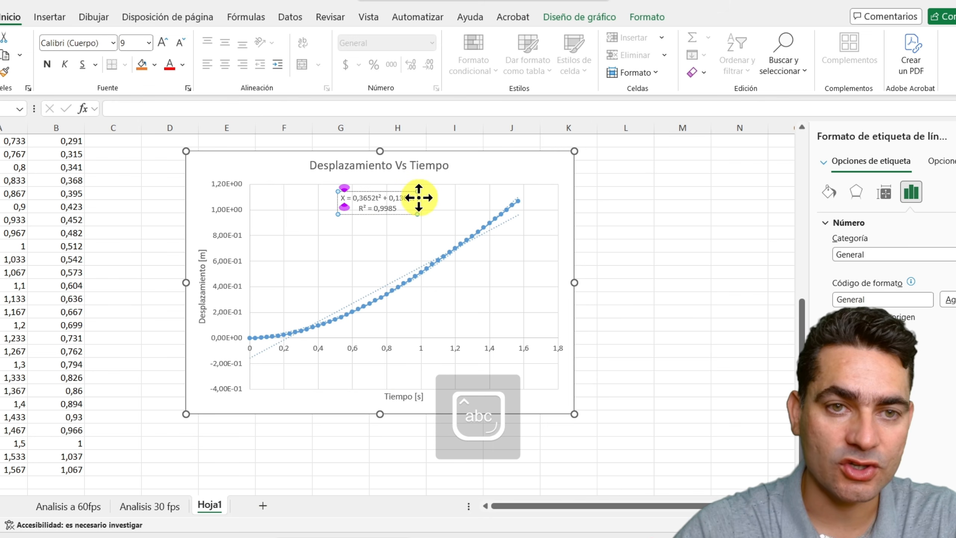
left_click(396, 197)
left_click(350, 198)
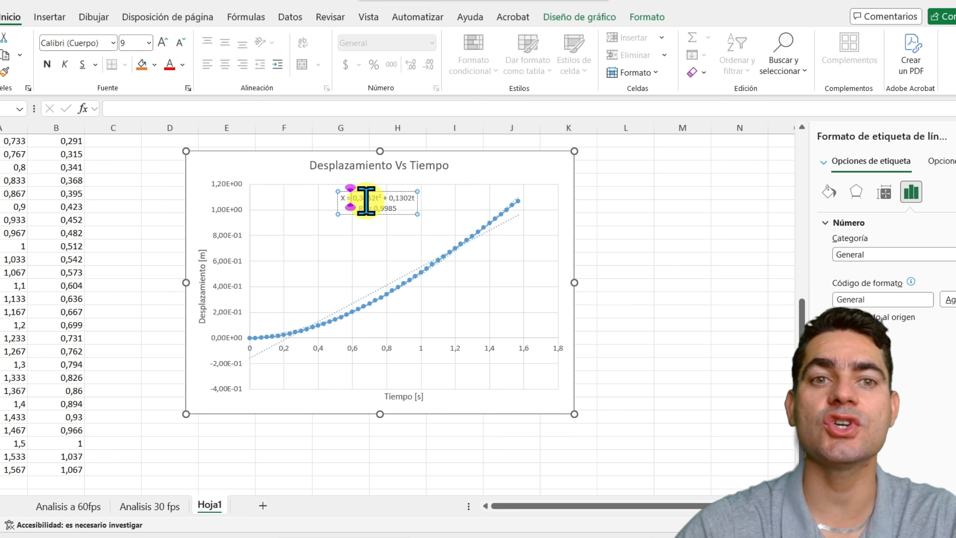
- Finish editing the trendline equation label and select the chart area of the displacement chart
left_click(399, 198)
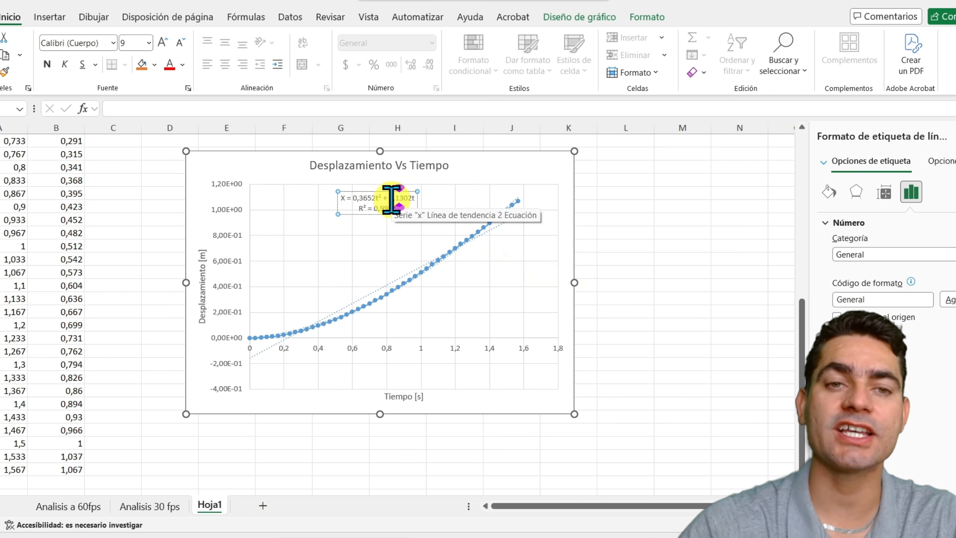
left_click(529, 179)
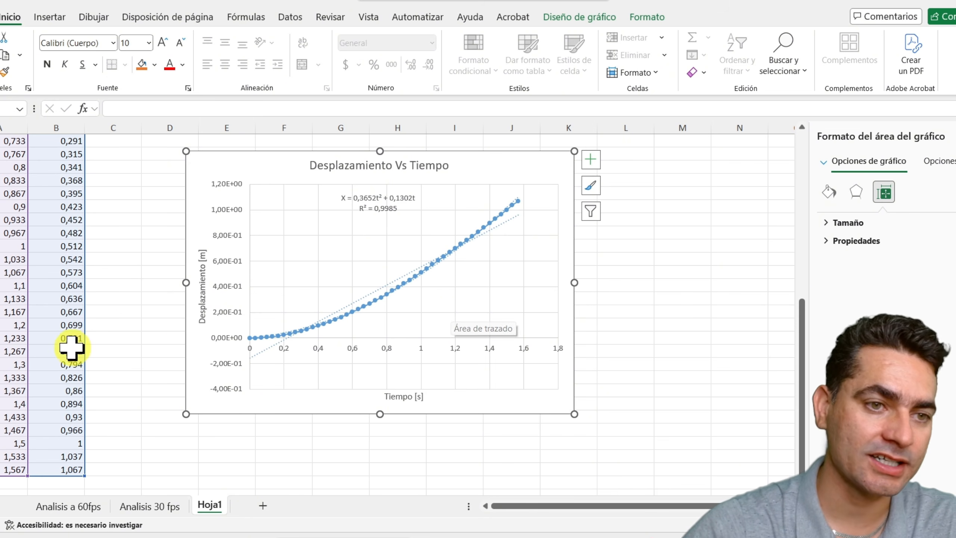
scroll(167, 318, "down", 4)
scroll(166, 318, "up", 3)
scroll(182, 311, "up", 3)
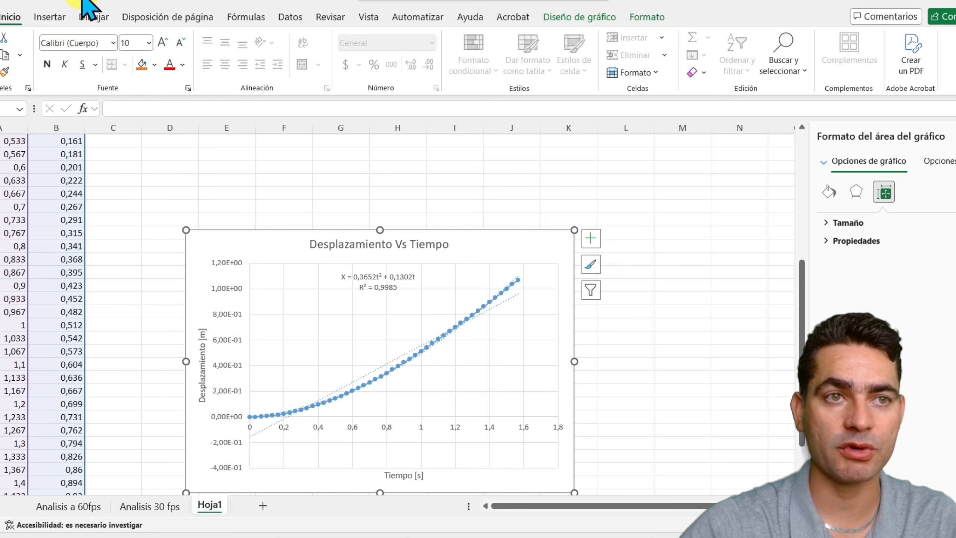
scroll(425, 271, "down", 2)
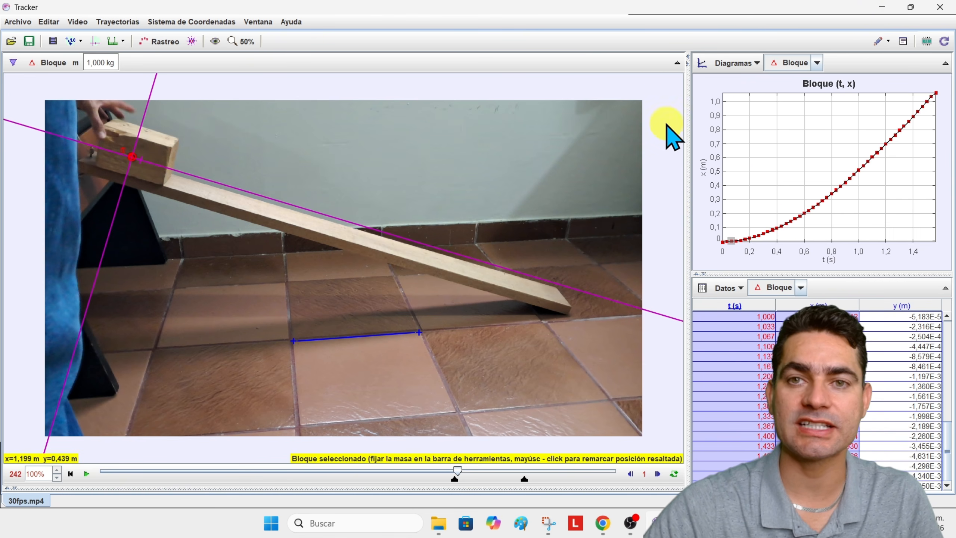
scroll(660, 93, "down", 1)
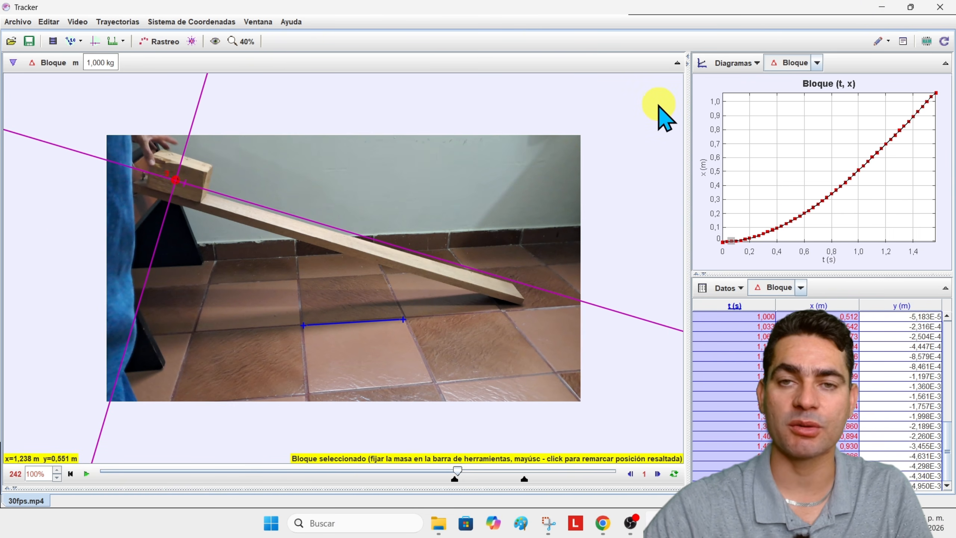
scroll(660, 106, "up", 1)
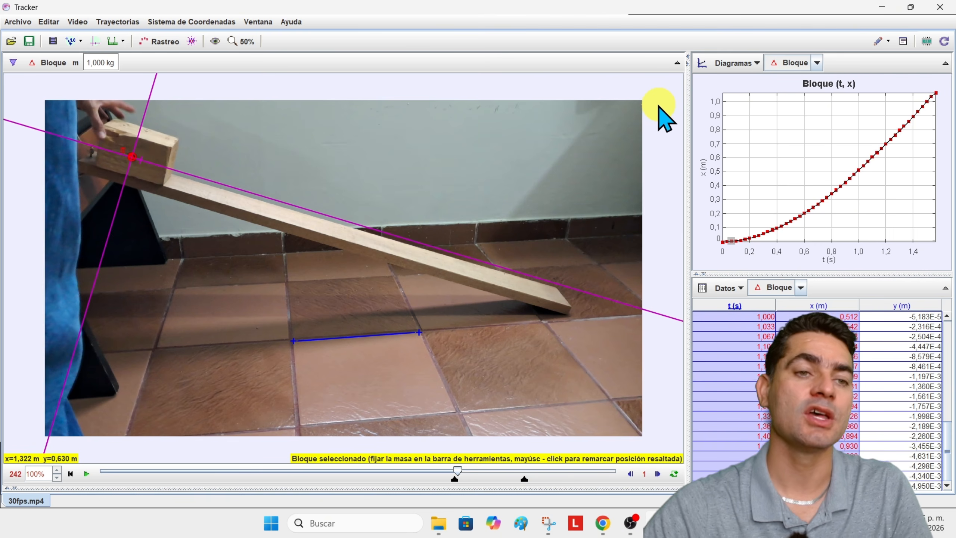